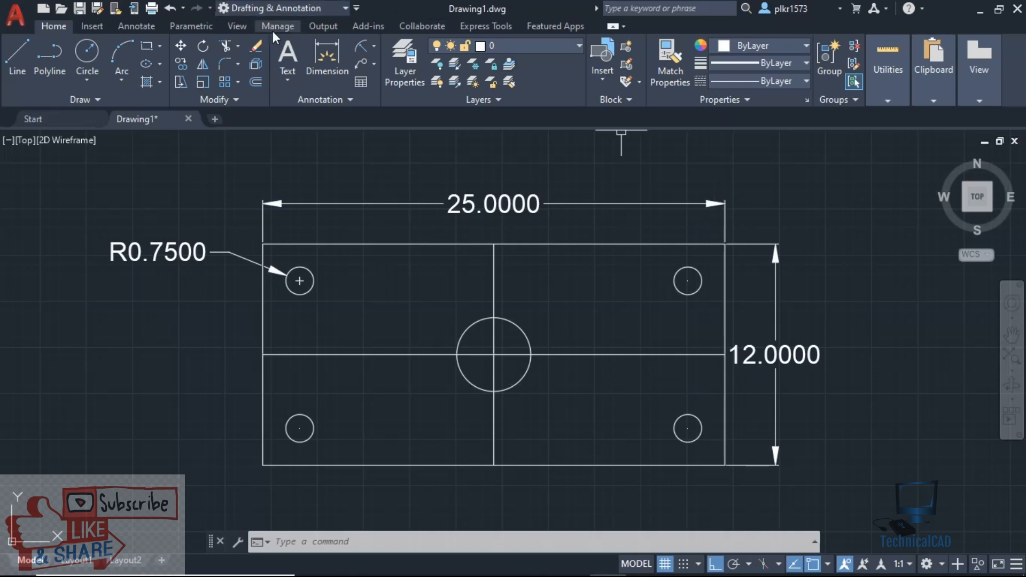
- Open the layer properties and create a new layer named "drawing lines"
left_click(416, 75)
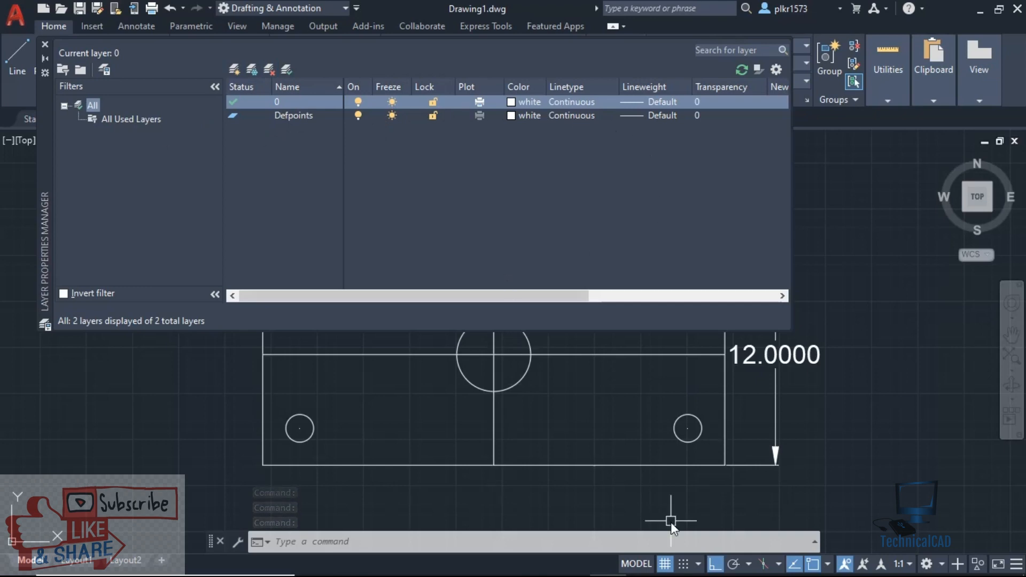
middle_click_drag(733, 397, 772, 415)
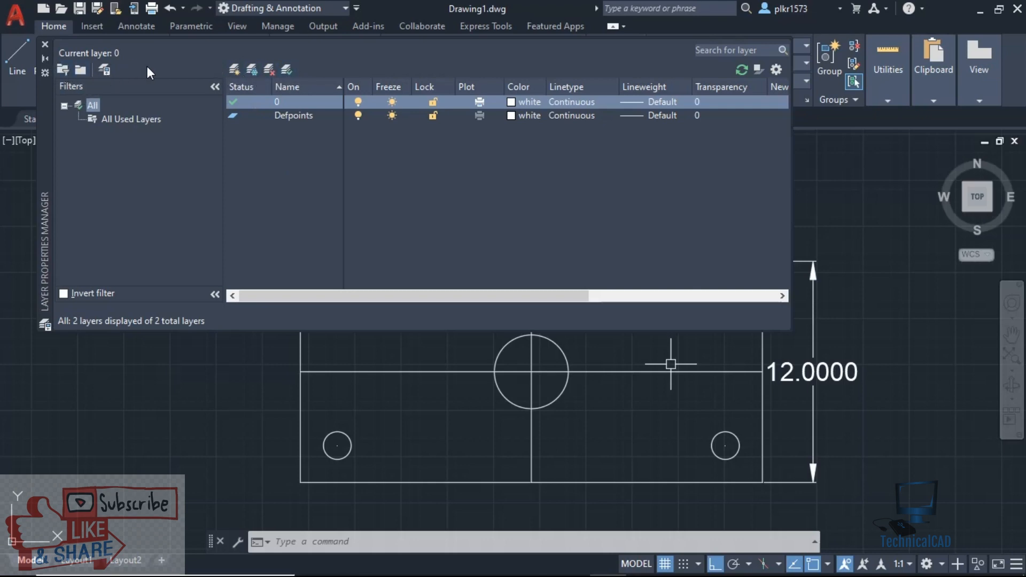
left_click(233, 71)
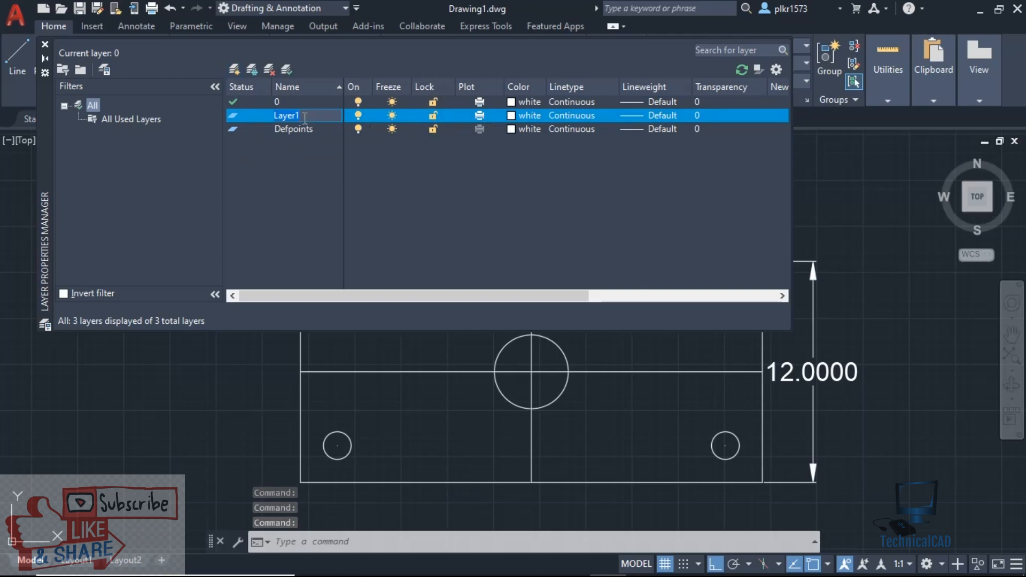
type("draw")
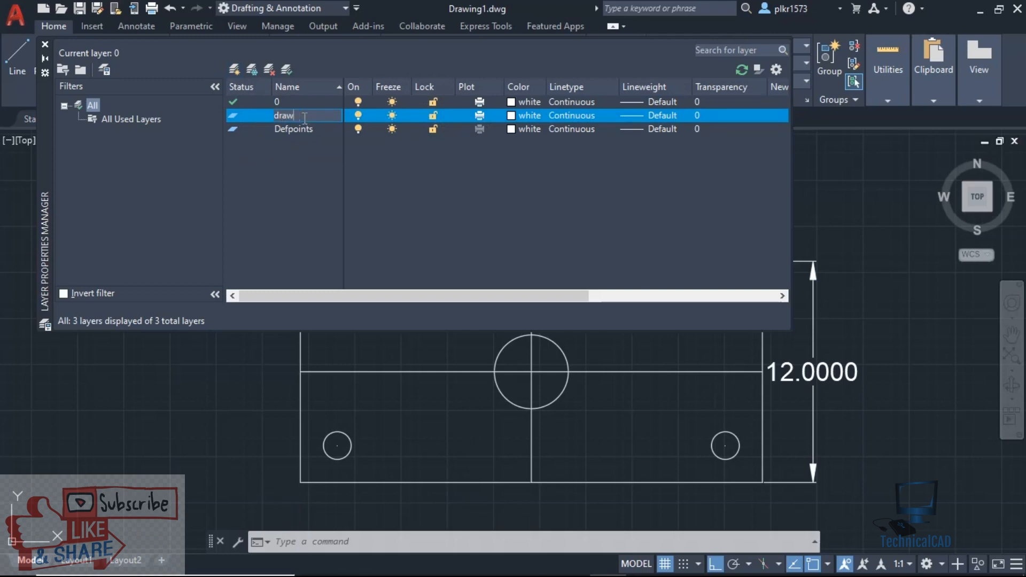
type("ing lines")
key("Return")
key("Return")
key("Return")
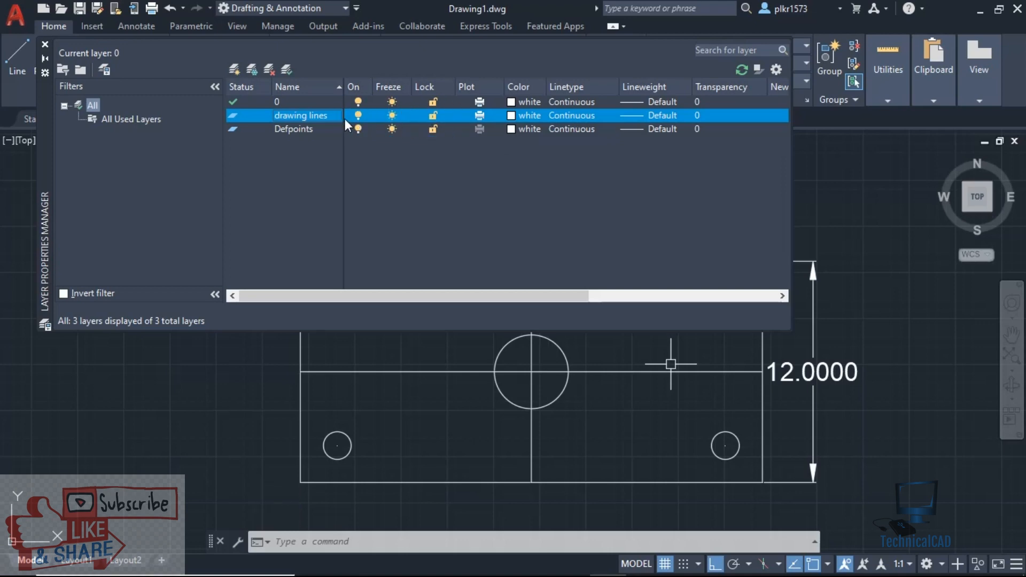
- Set the colour of the "drawing lines" layer to blue and check its linetype choices
left_click(526, 116)
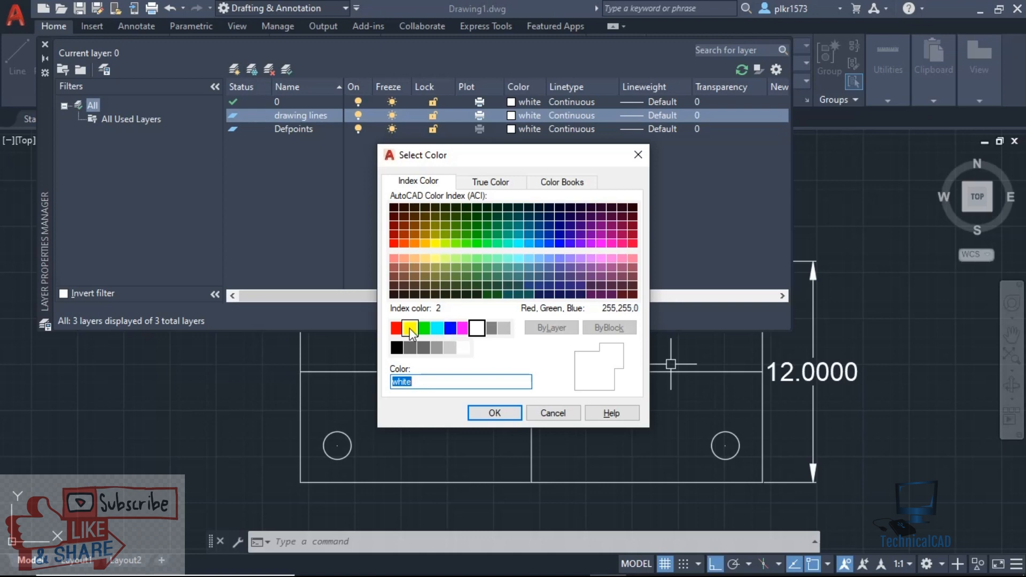
left_click(450, 328)
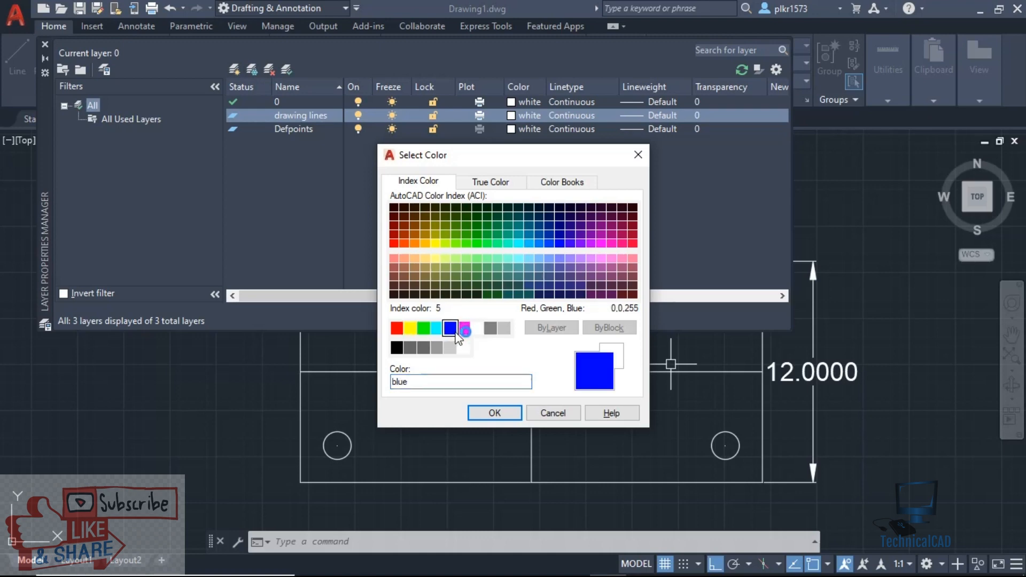
left_click(490, 414)
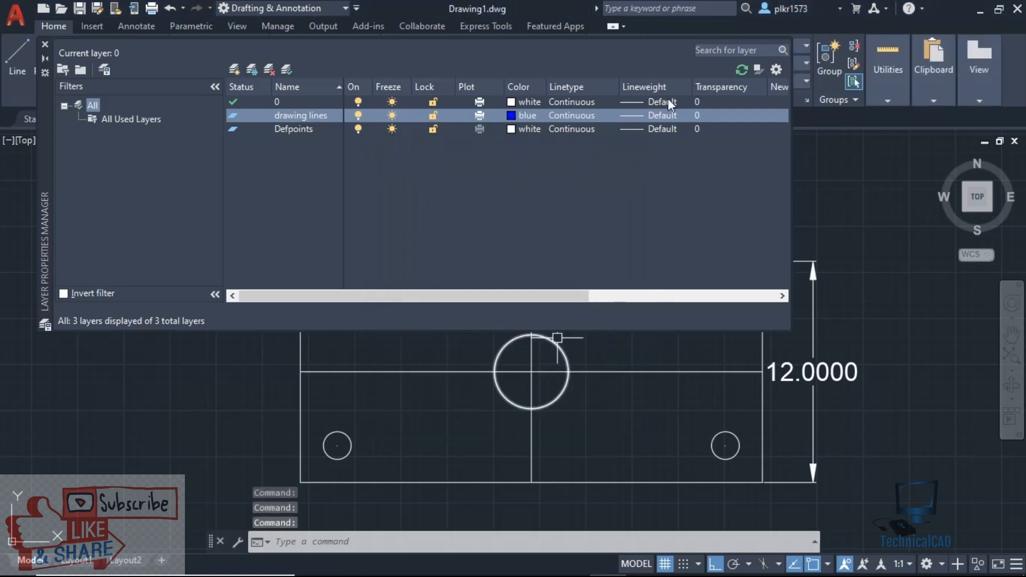
left_click(571, 117)
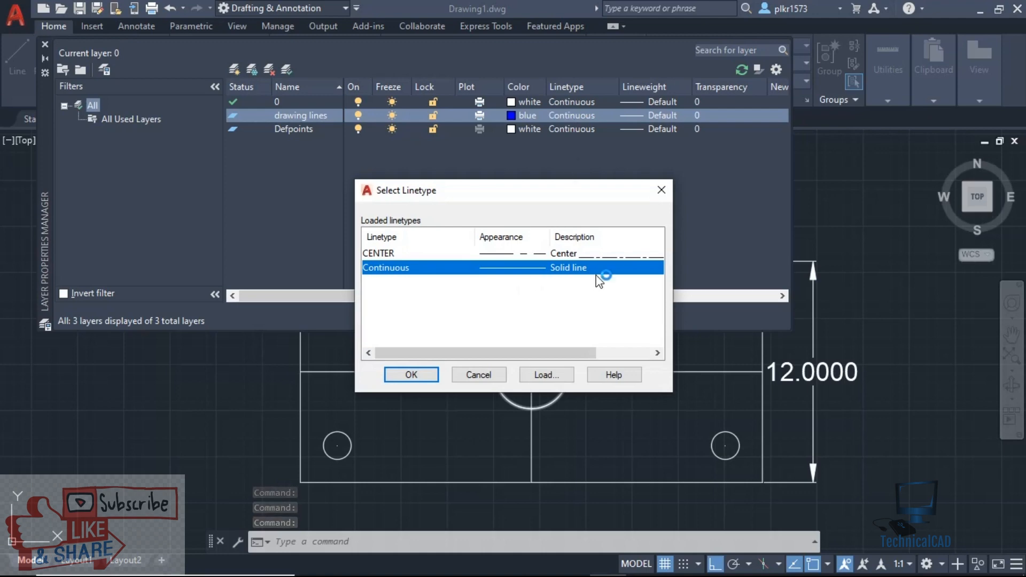
left_click(663, 190)
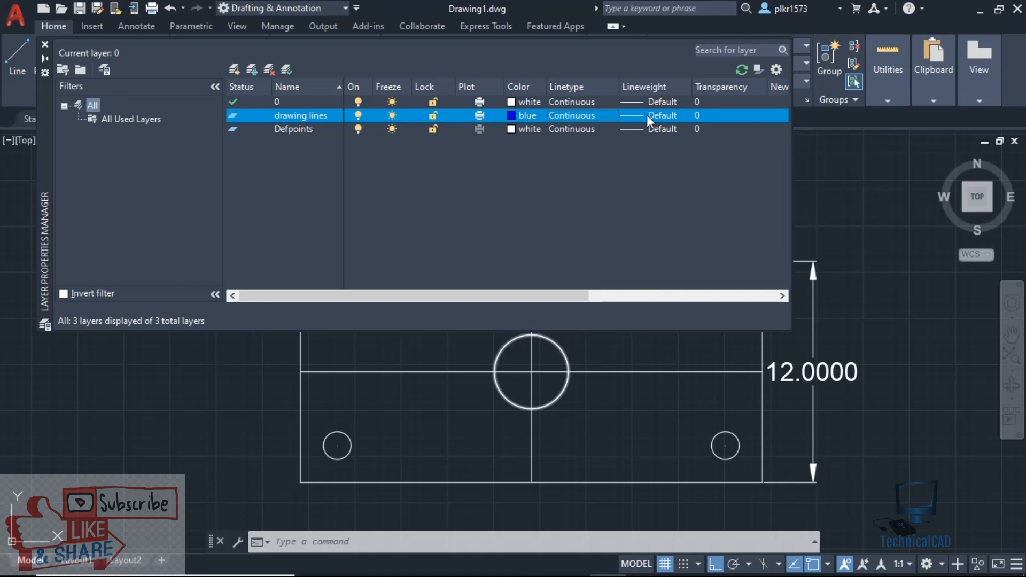
- Set the lineweight of the "drawing lines" layer to 0.30 mm
left_click(647, 115)
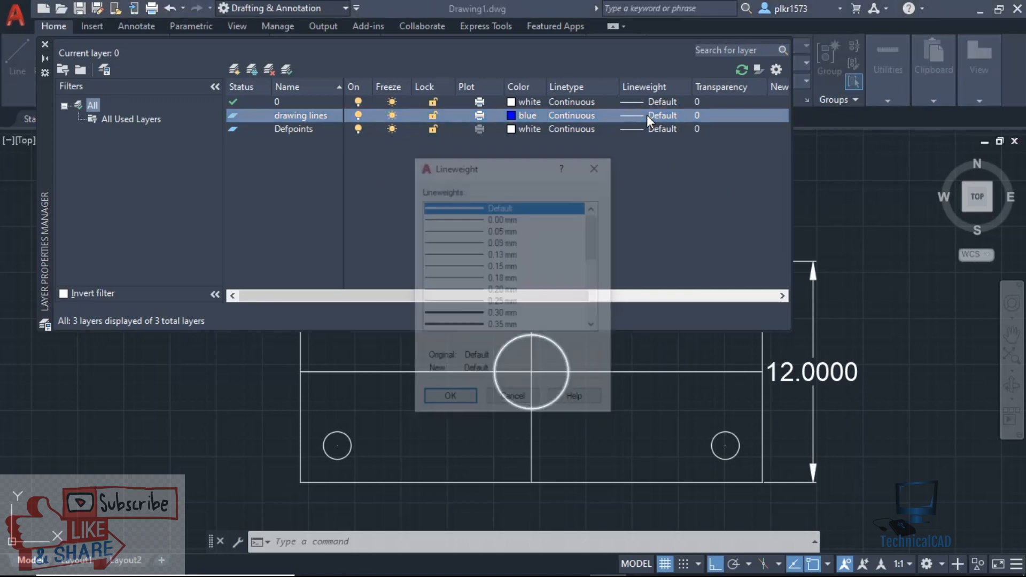
scroll(491, 294, "down", 4)
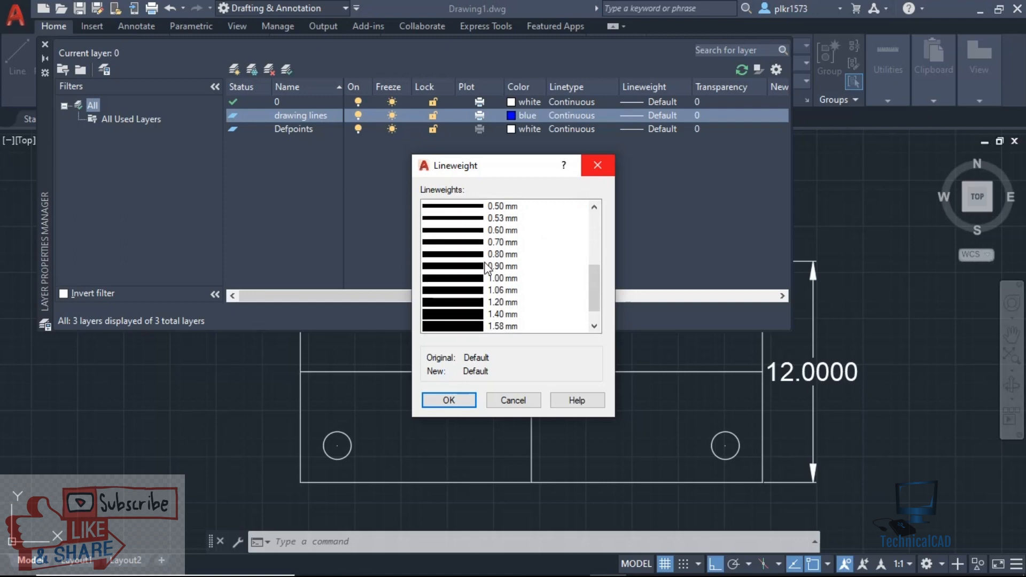
scroll(487, 267, "up", 4)
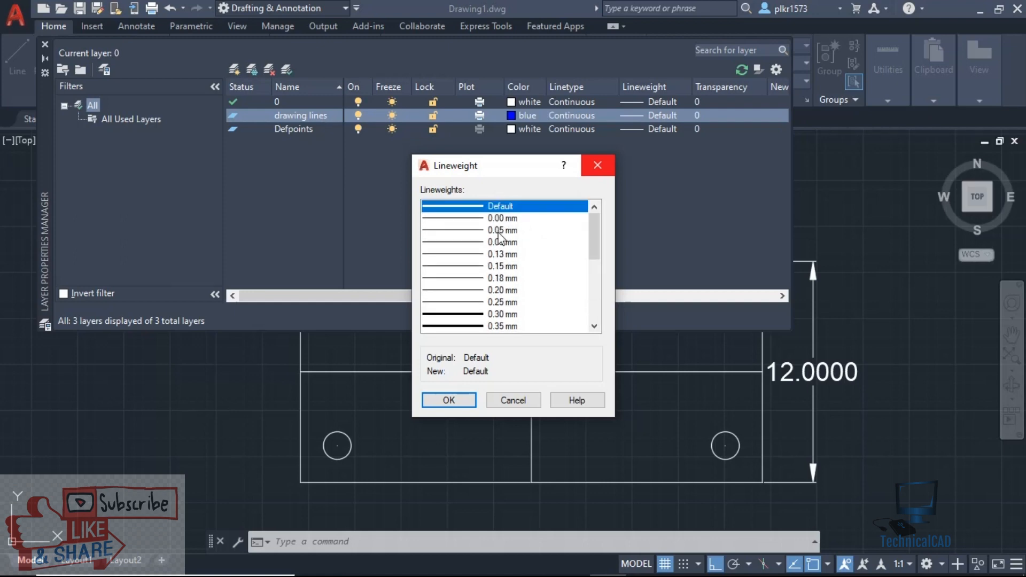
scroll(504, 284, "down", 1)
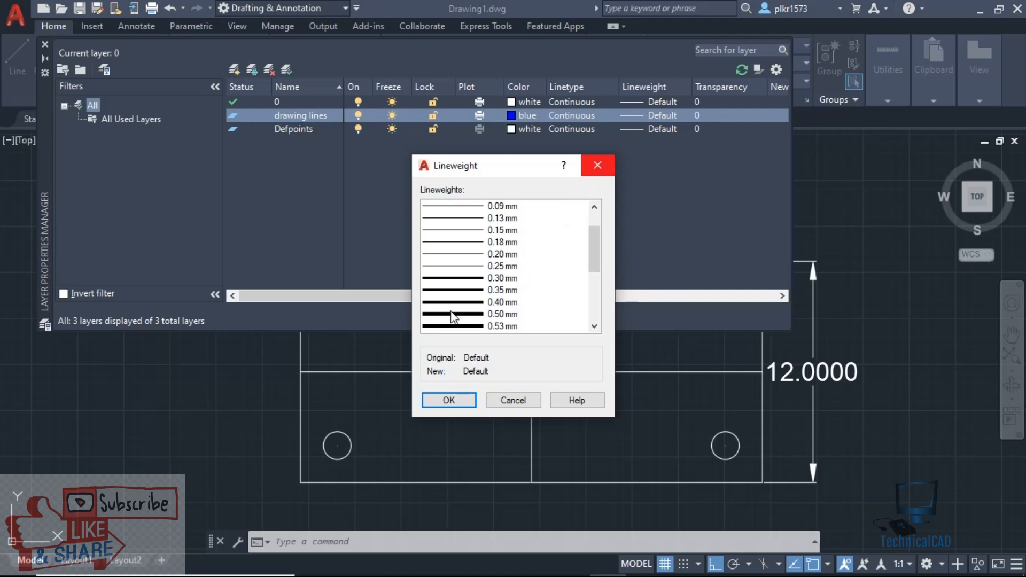
left_click(471, 278)
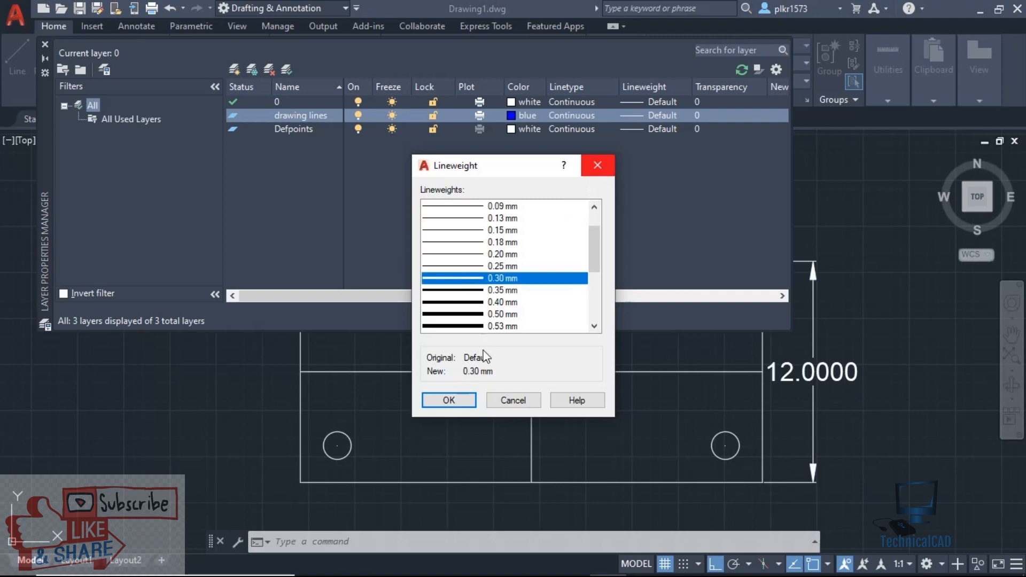
left_click(458, 397)
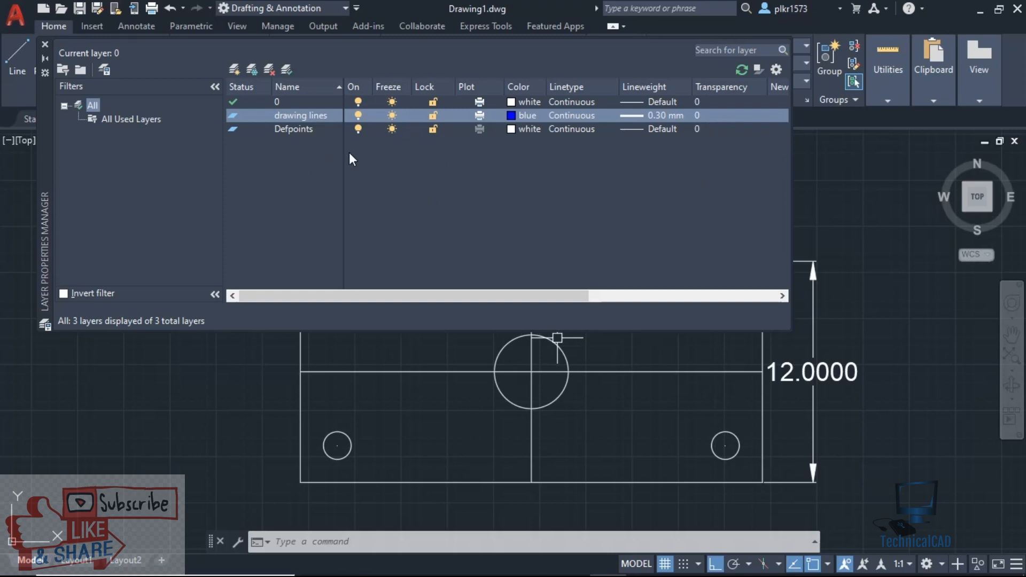
- Create a new layer named "centre lines" and set its colour to red
left_click(234, 69)
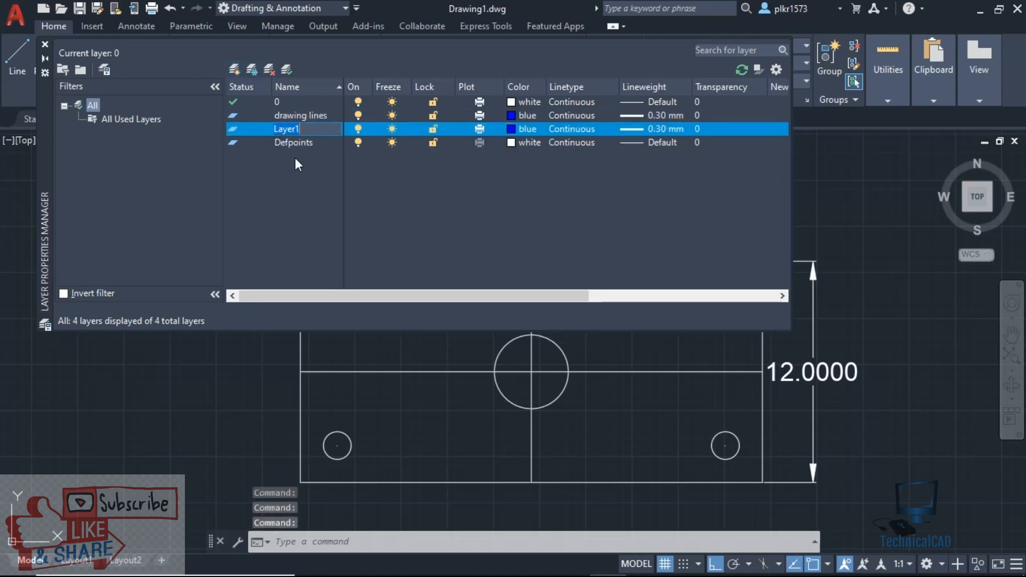
type("centre")
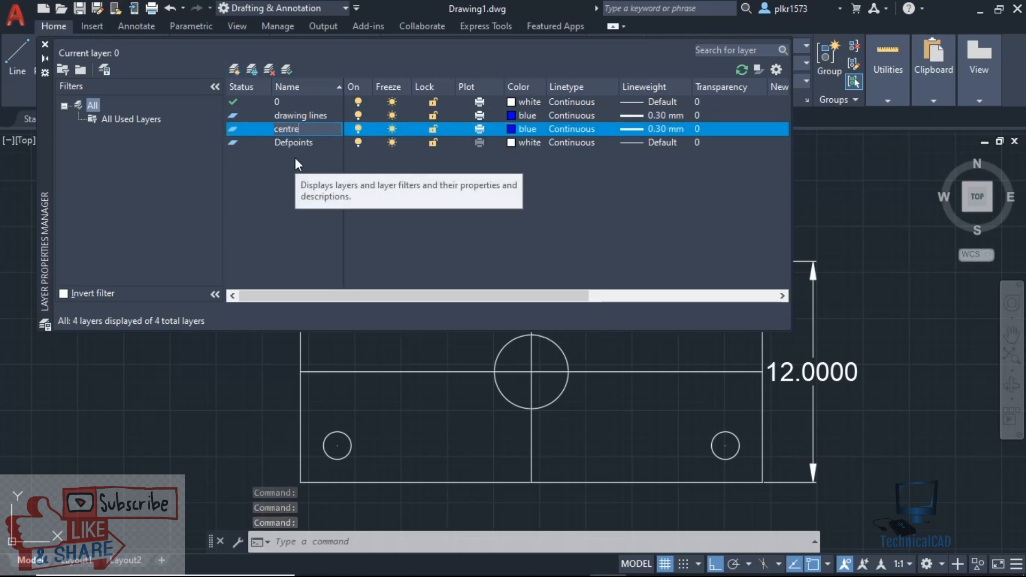
type(" lines")
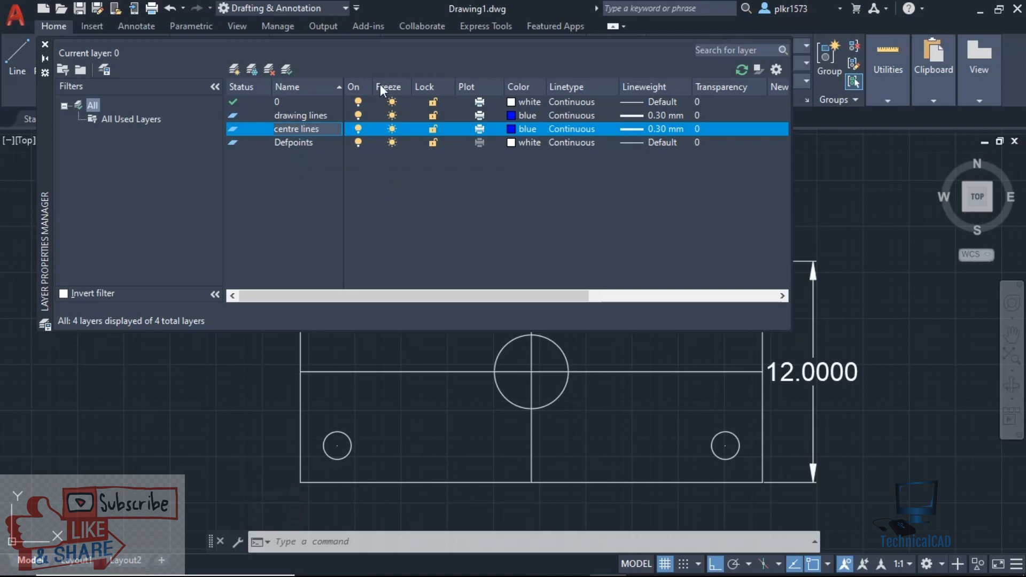
left_click(522, 127)
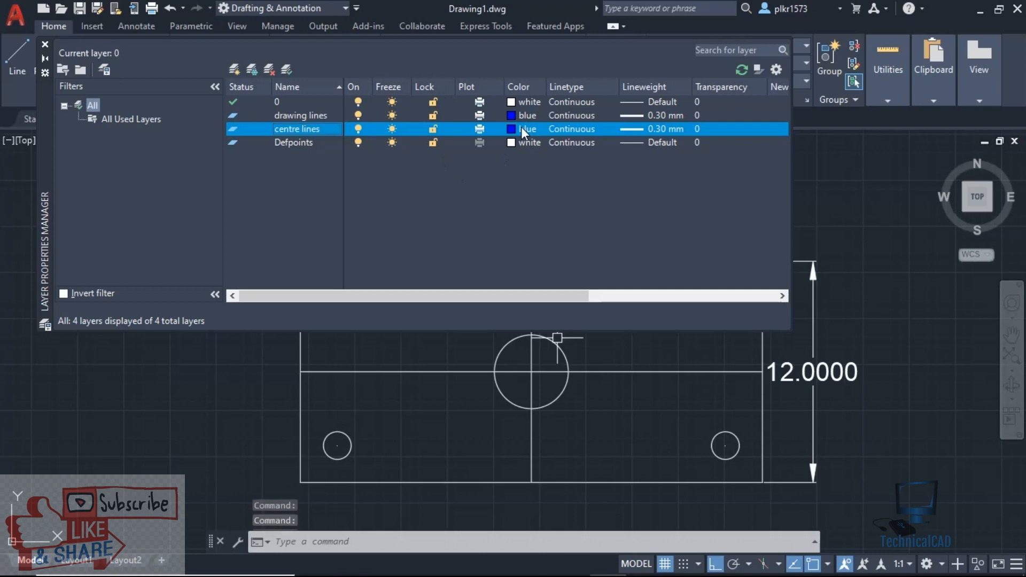
left_click(397, 327)
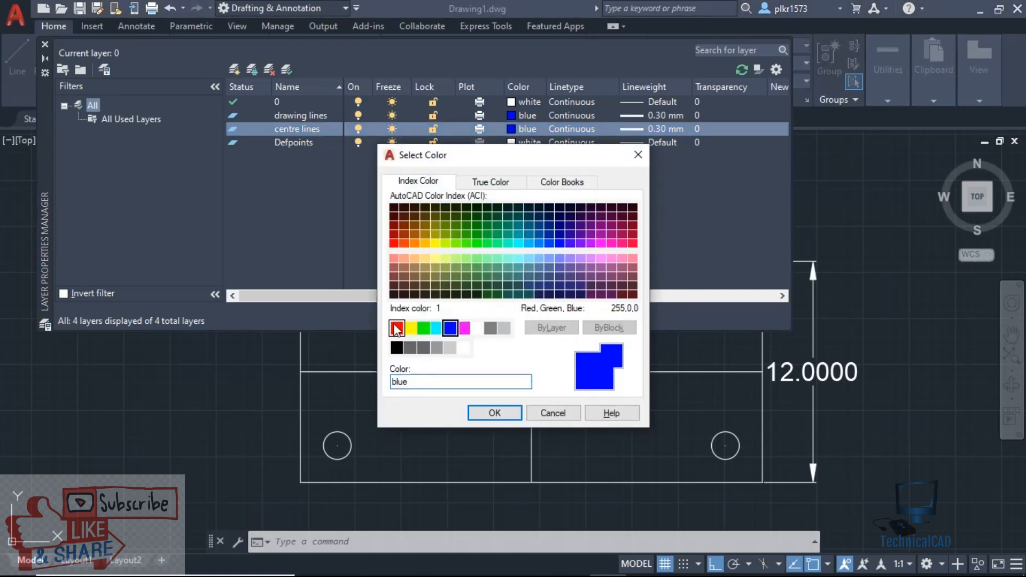
left_click(495, 414)
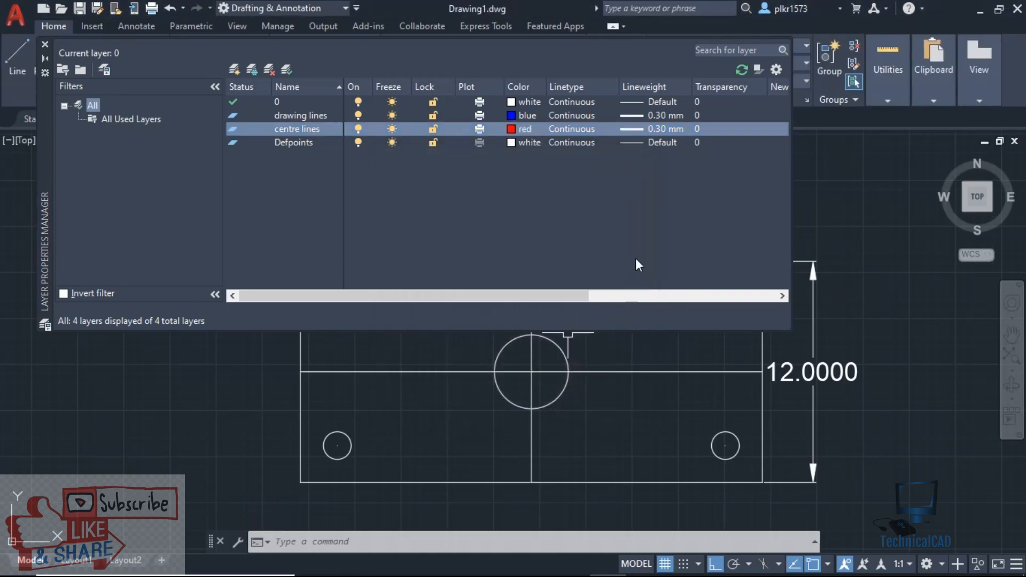
- Reload the CENTER linetype from acad.lin and assign it to the "centre lines" layer
left_click(579, 129)
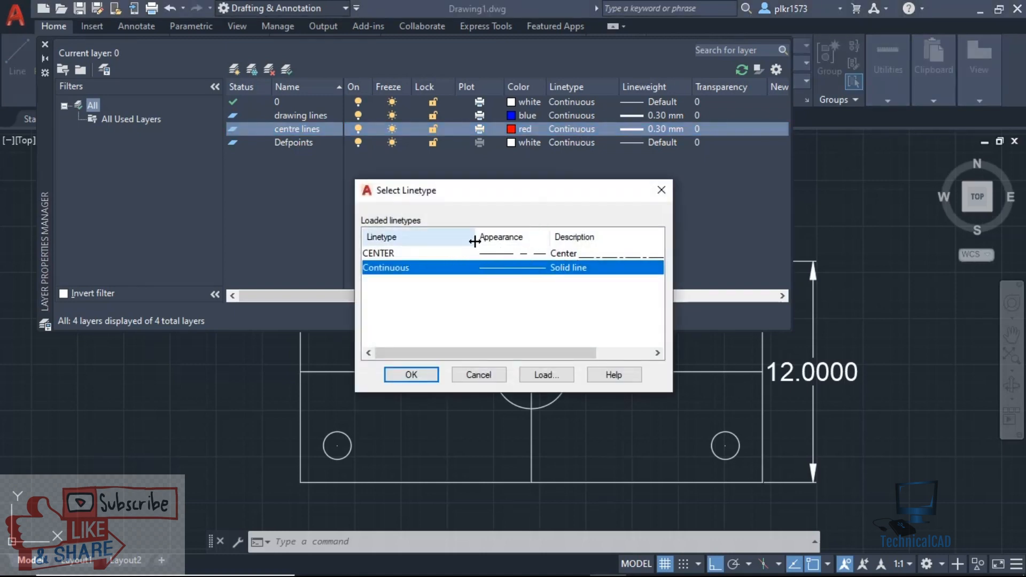
left_click(541, 373)
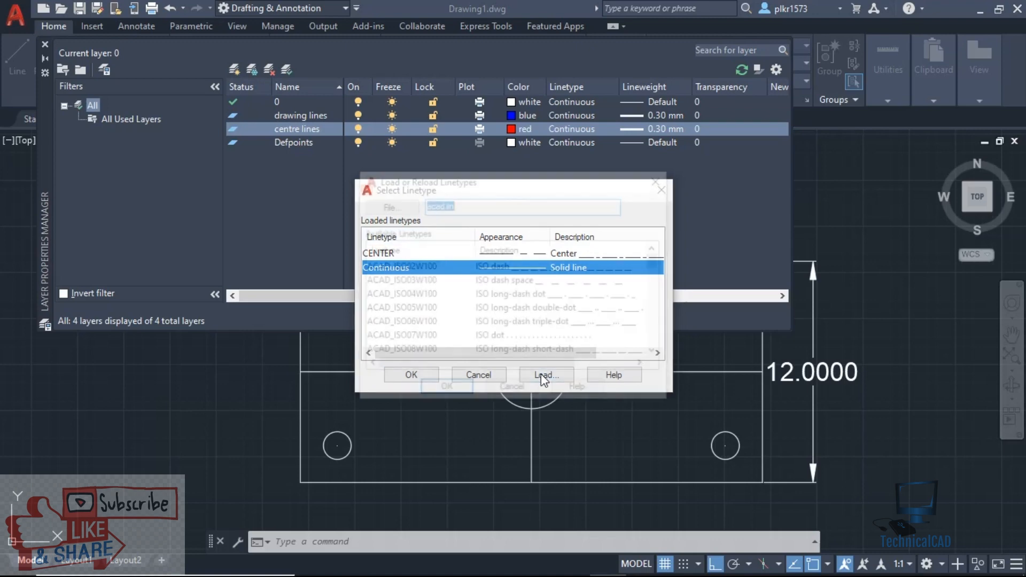
scroll(510, 292, "down", 7)
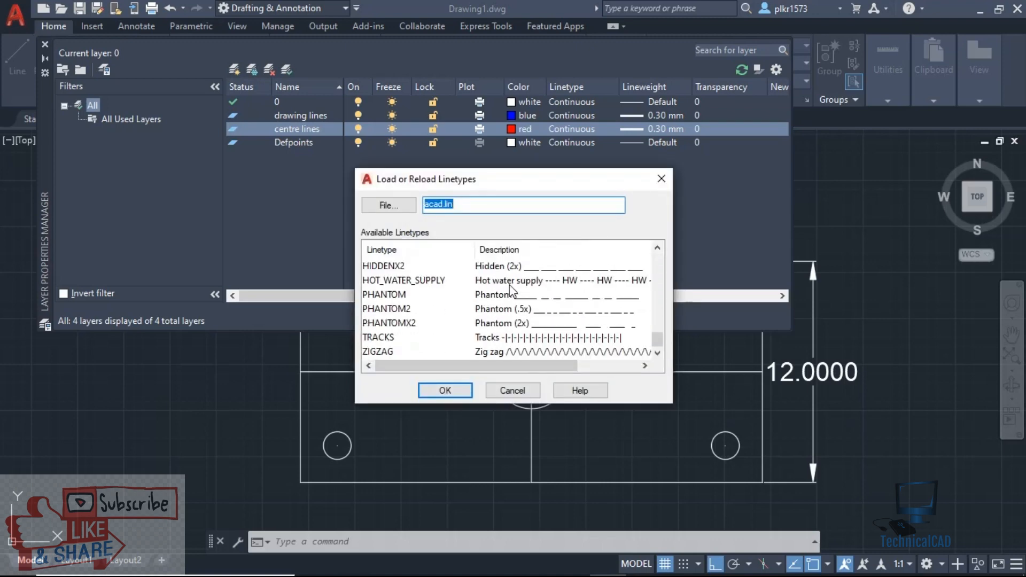
scroll(506, 298, "up", 4)
scroll(505, 298, "up", 3)
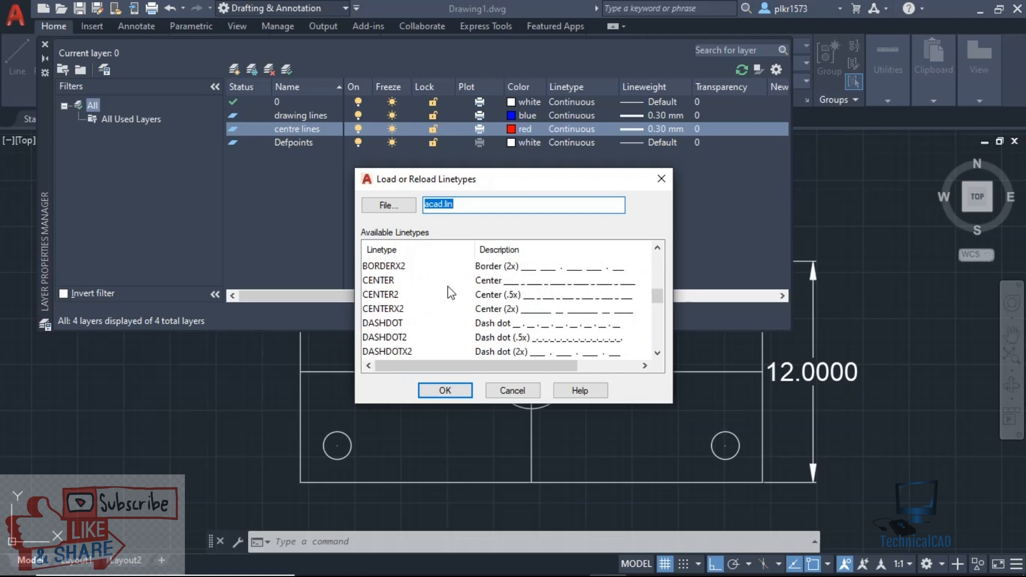
left_click(378, 282)
left_click(440, 390)
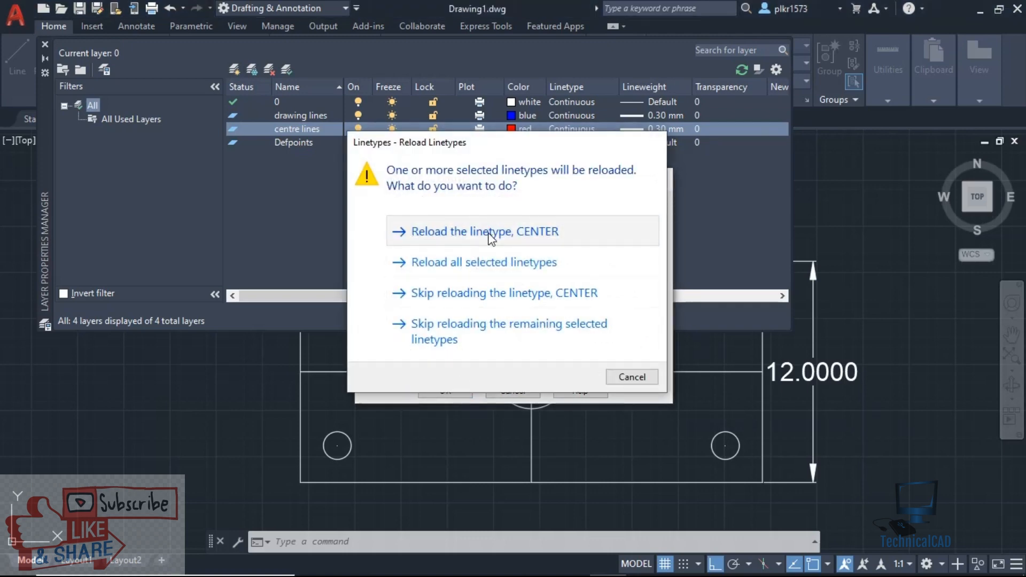
left_click(423, 233)
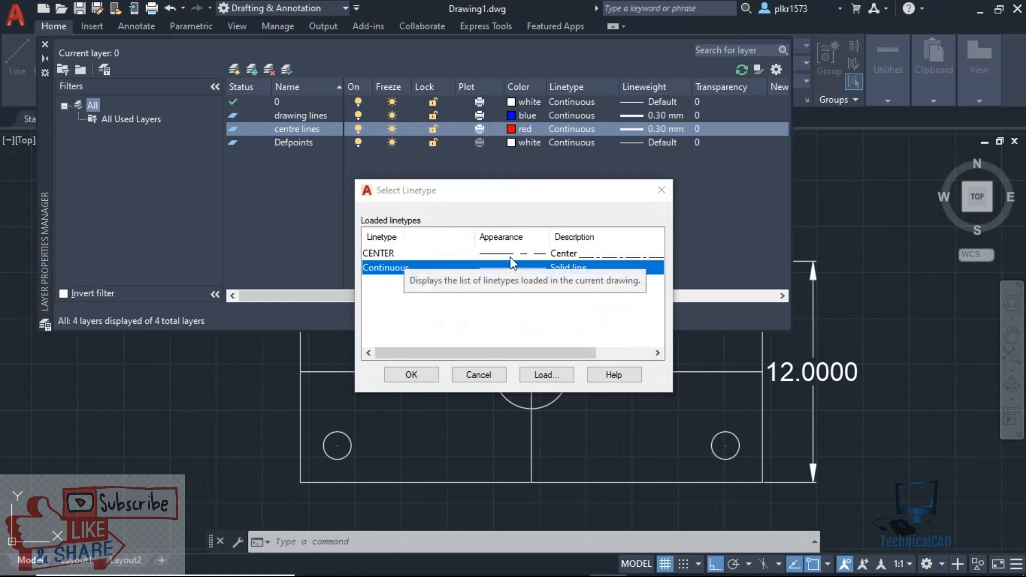
left_click(488, 254)
left_click(412, 376)
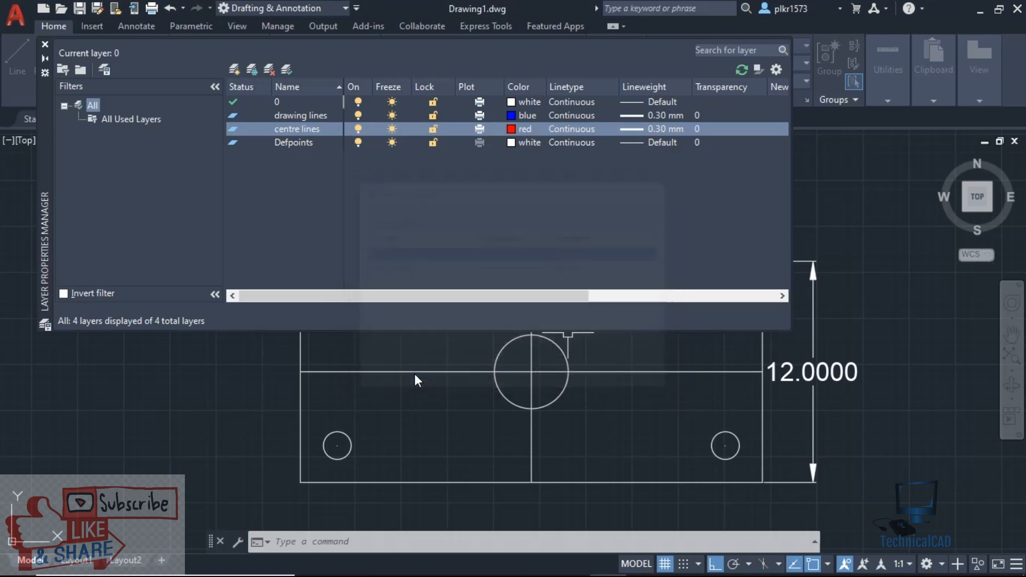
- Set the lineweight of the "centre lines" layer to 0.00 mm
left_click(650, 127)
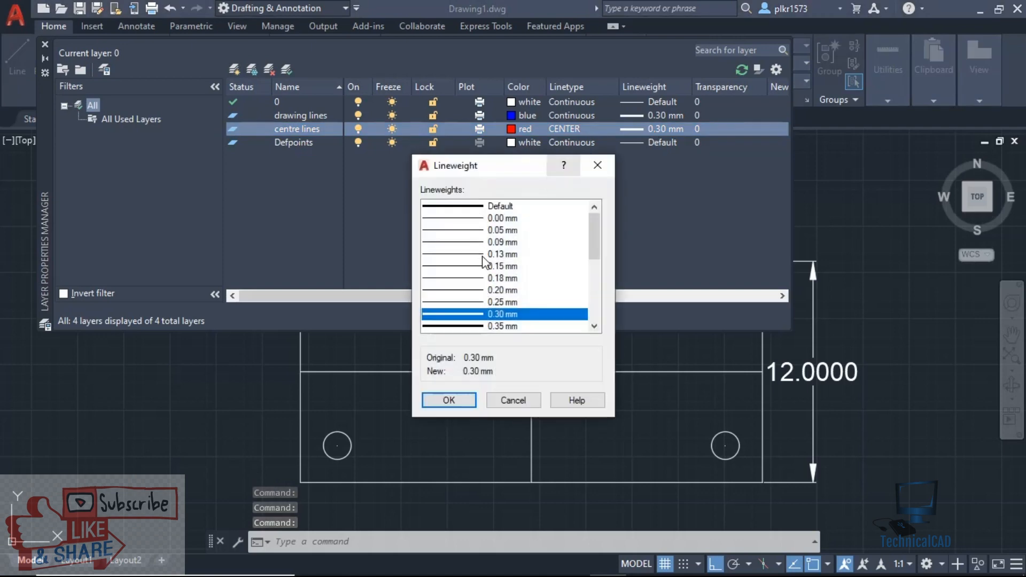
left_click(481, 219)
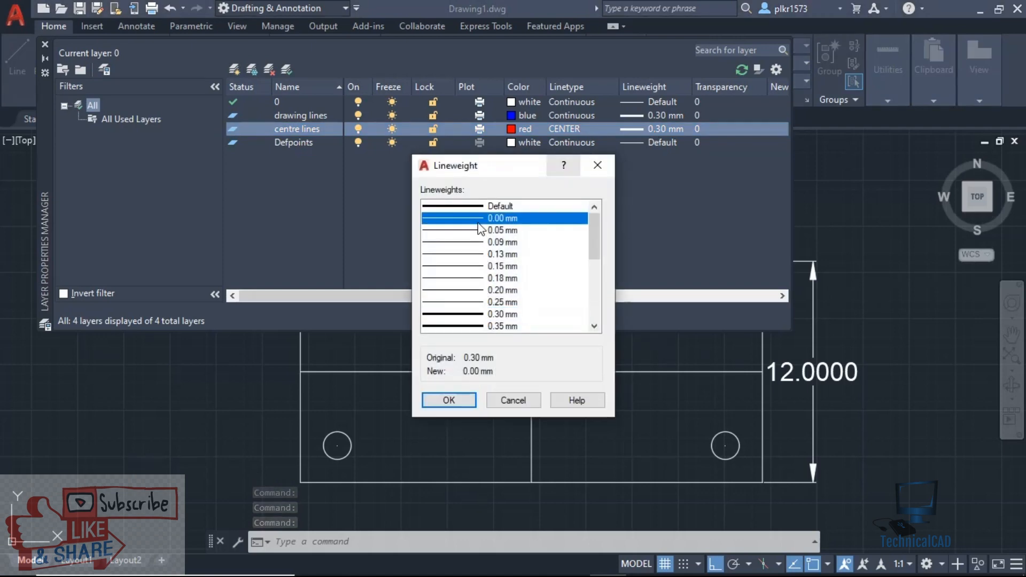
left_click(450, 401)
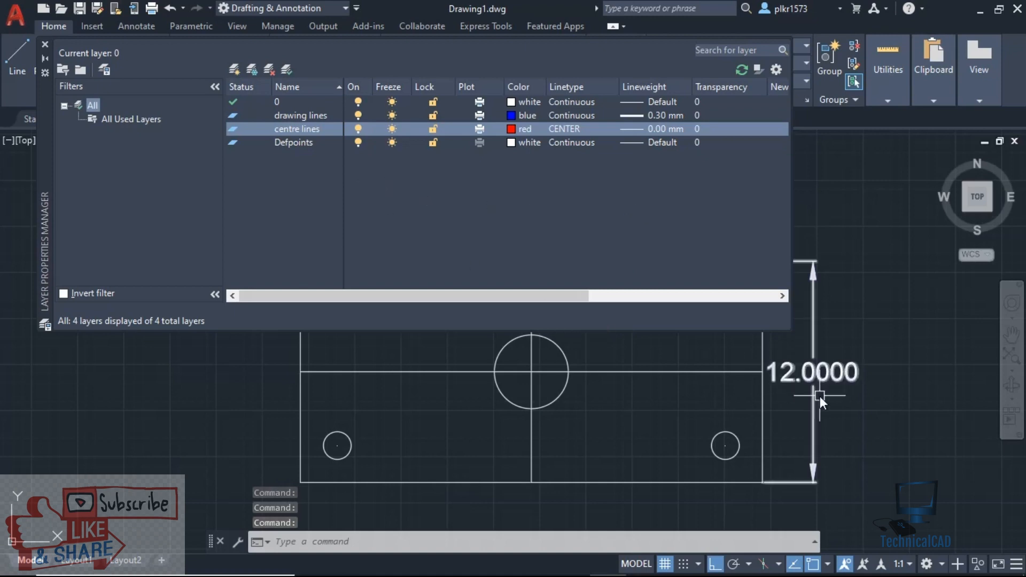
- Create a new layer named "dimension" and set its colour to green
left_click(235, 70)
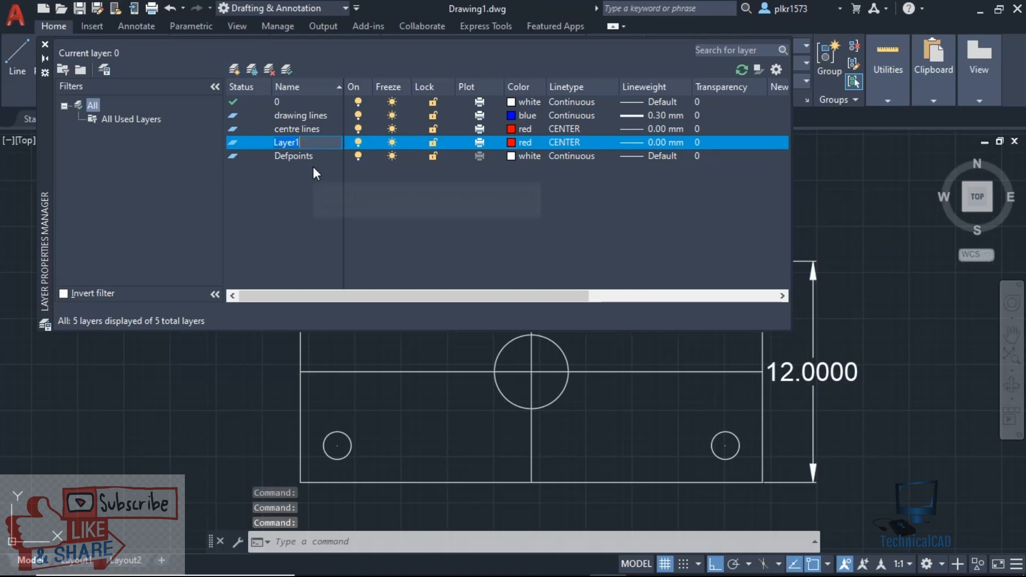
type("d")
type("ension")
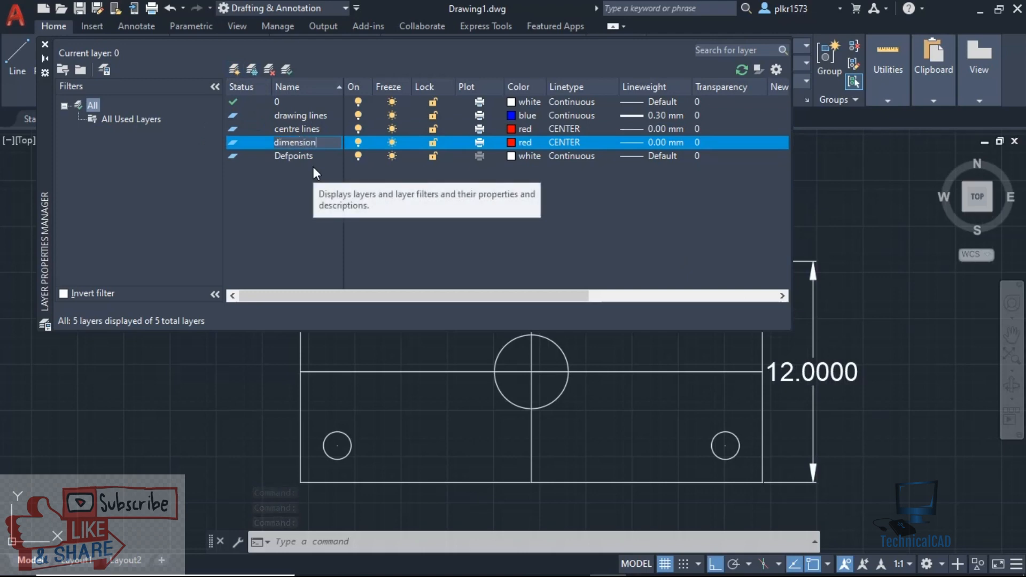
left_click(528, 144)
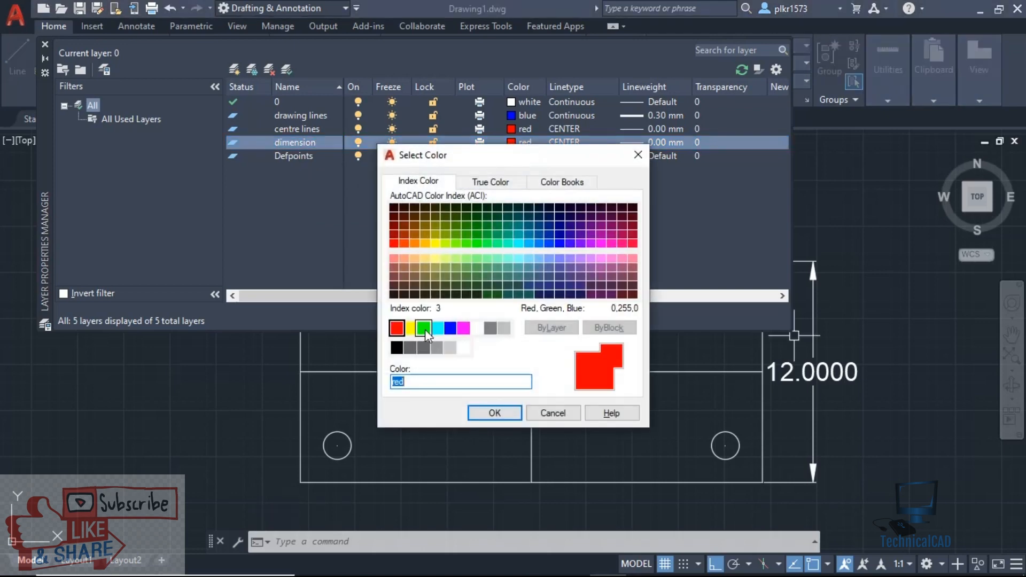
left_click(425, 329)
left_click(501, 415)
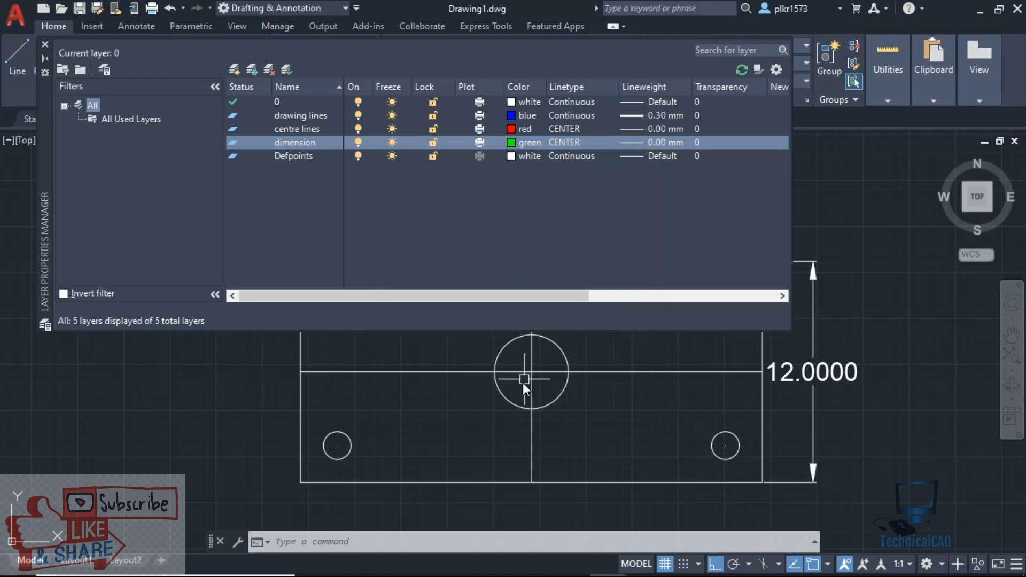
- Assign the Continuous linetype to the "dimension" layer and close the layer manager
left_click(573, 141)
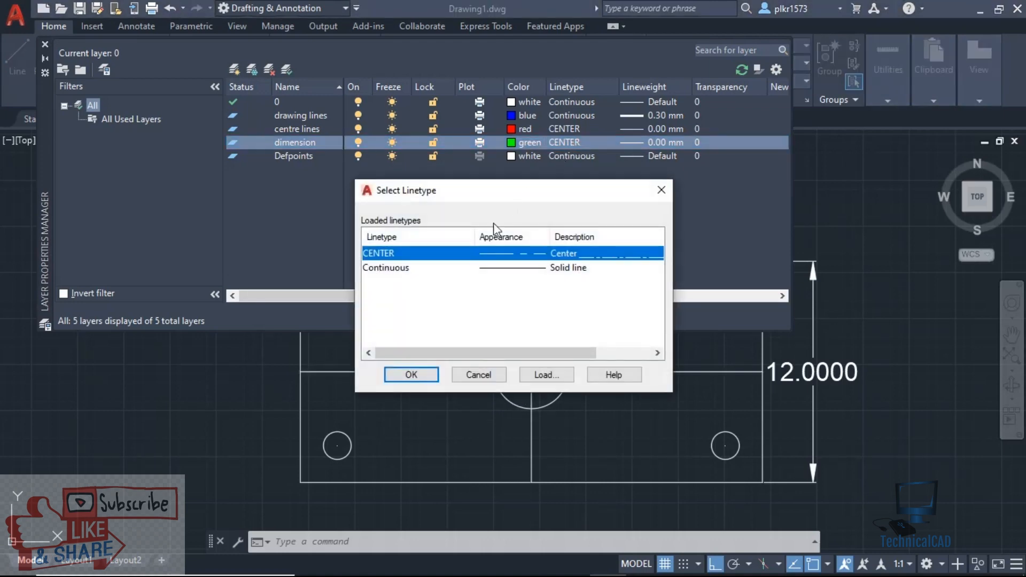
left_click(488, 267)
left_click(411, 376)
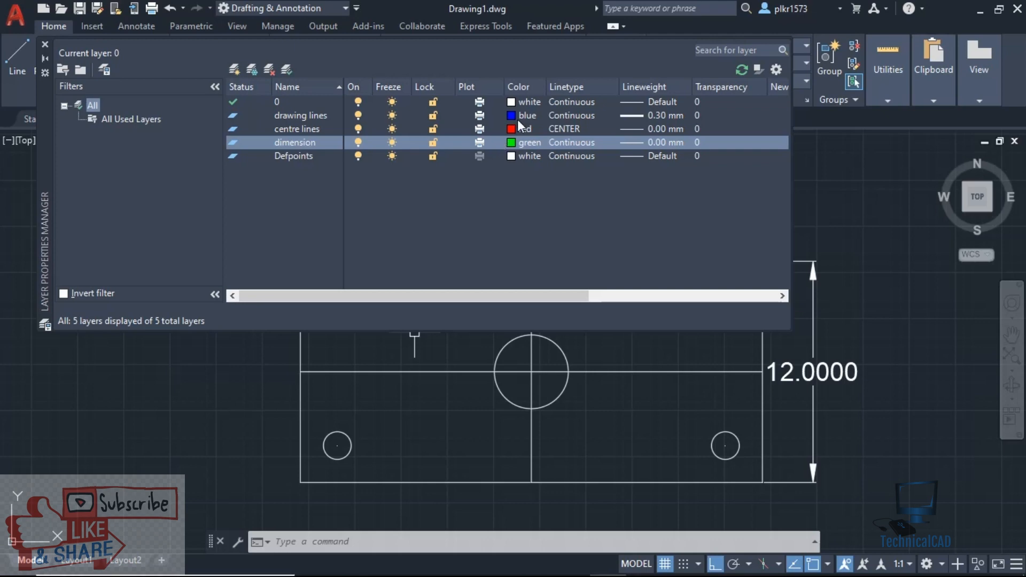
left_click(43, 44)
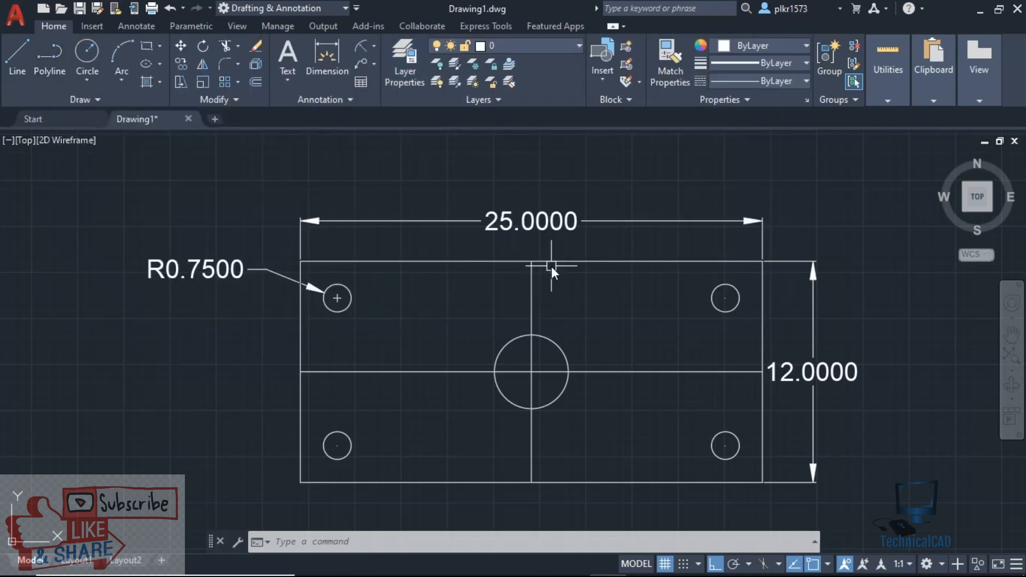
- Move the plate's outer rectangle onto the "drawing lines" layer
left_click(624, 266)
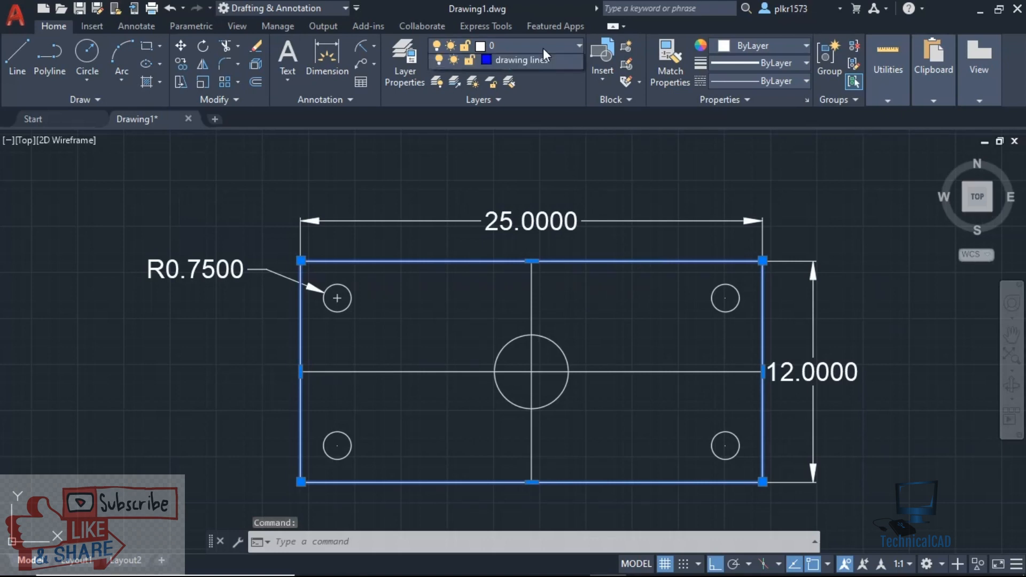
left_click(543, 48)
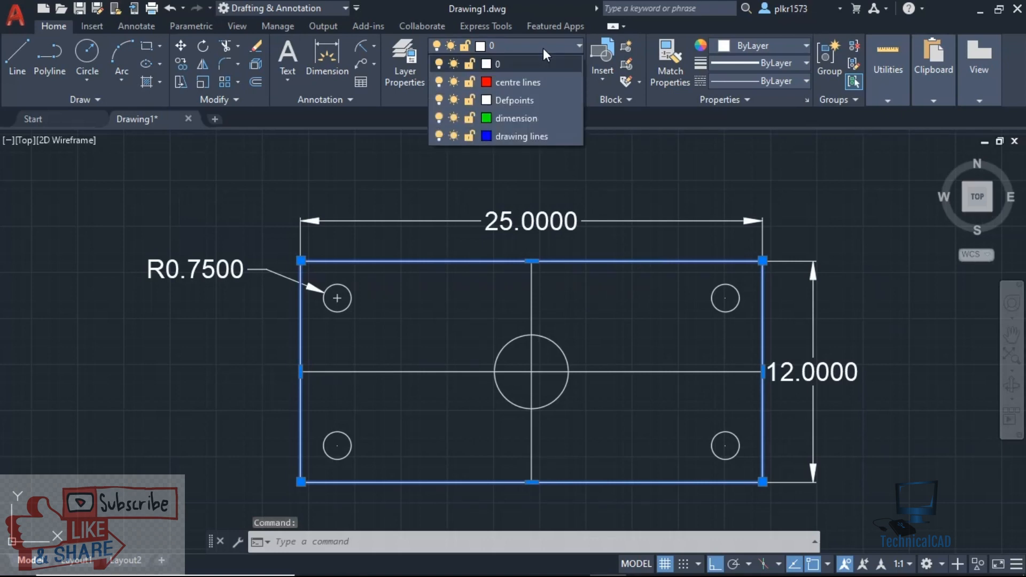
left_click(523, 137)
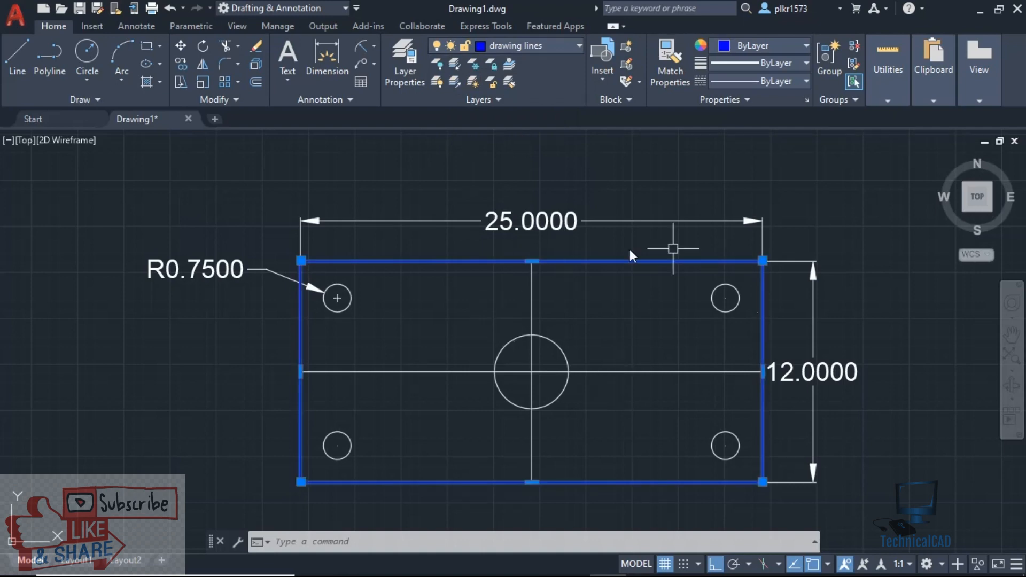
- Move the central circle and the four corner circles onto the "drawing lines" layer and clear the selection
left_click(562, 357)
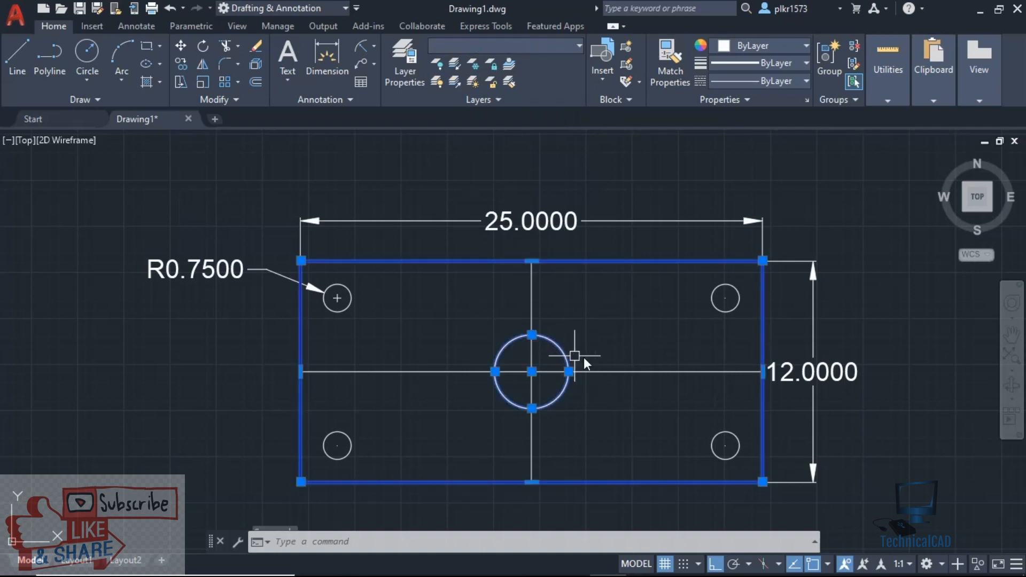
left_click(717, 313)
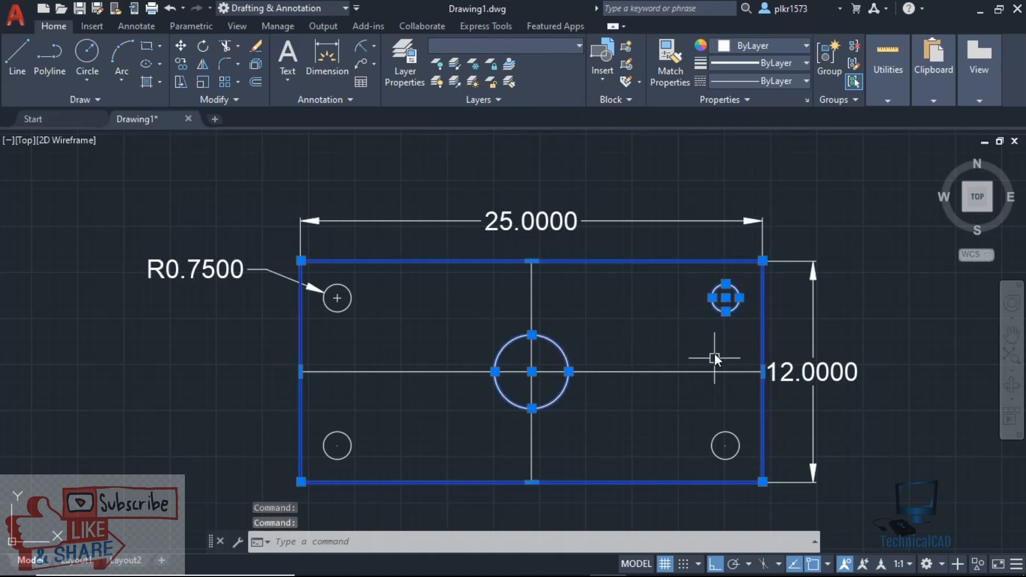
left_click(720, 432)
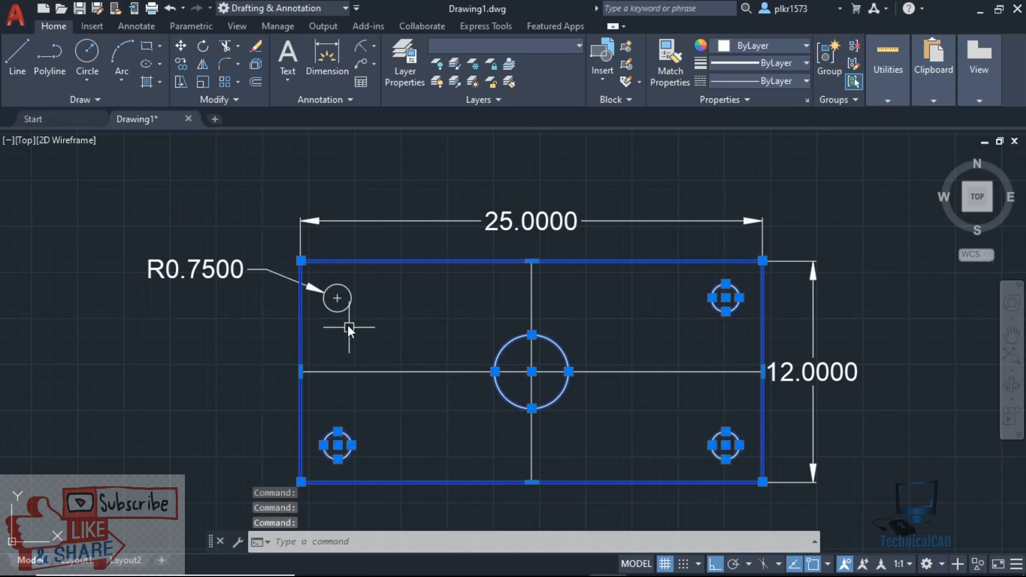
left_click(488, 44)
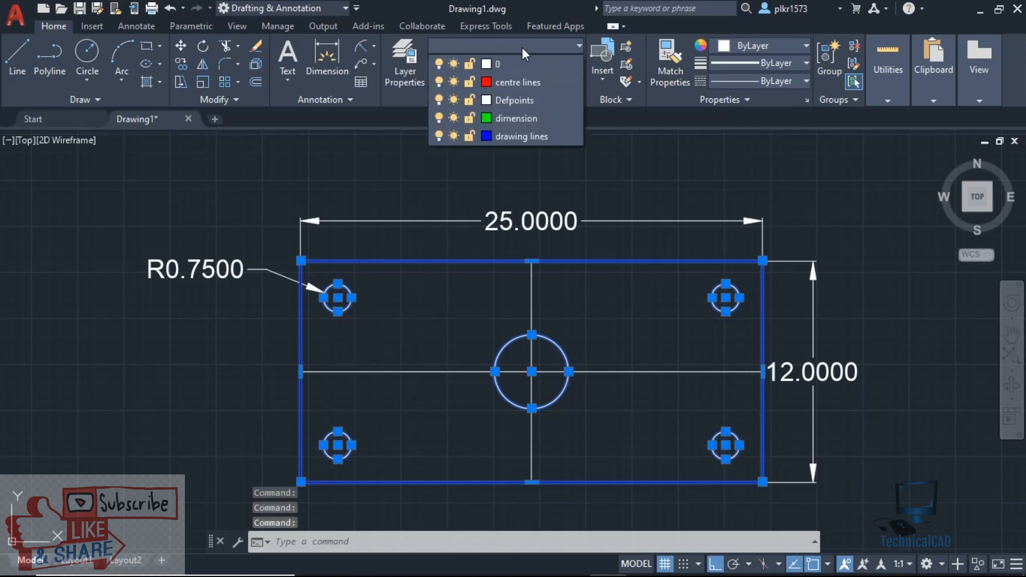
left_click(508, 137)
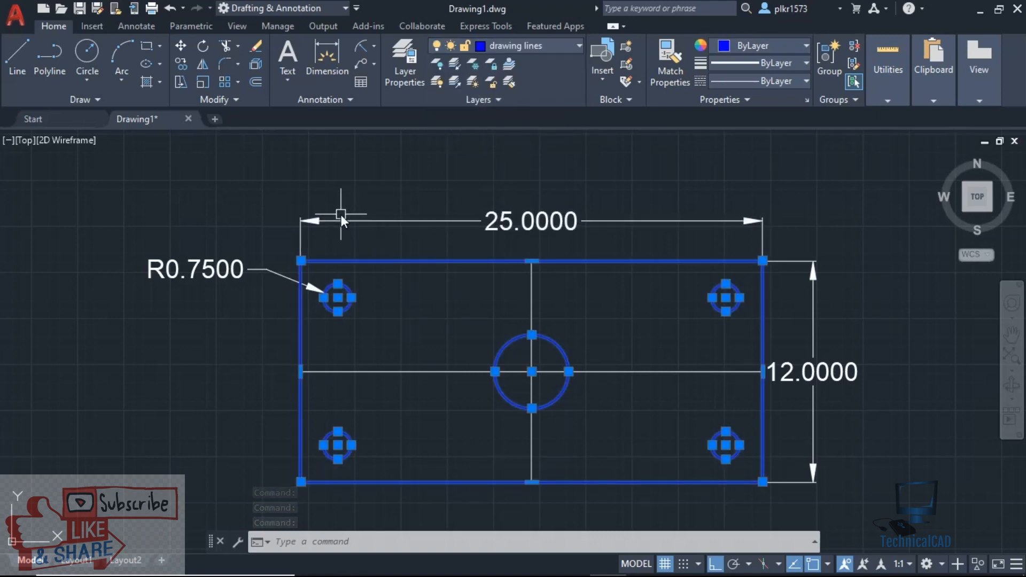
key("Escape")
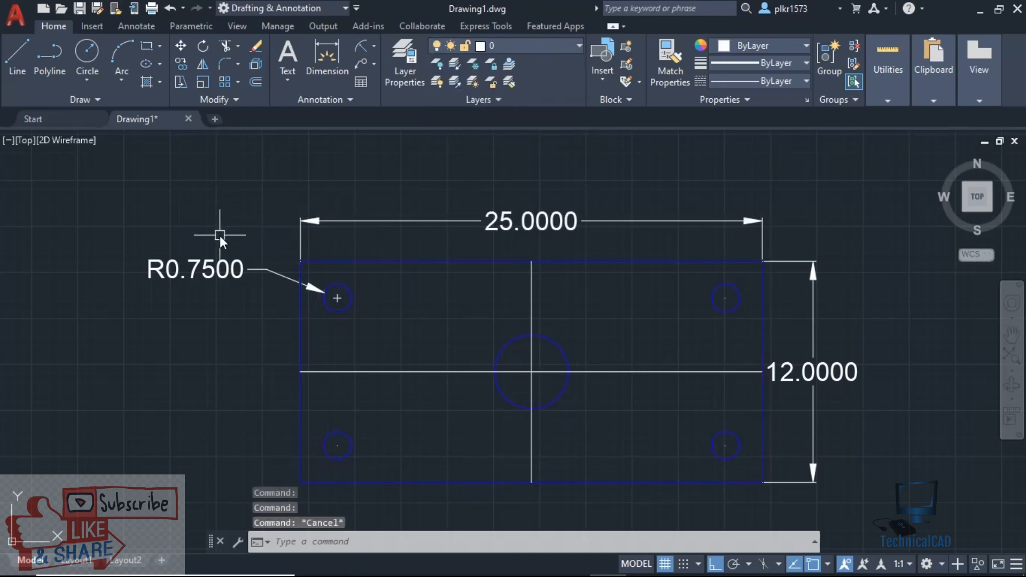
- Examine the plate outline, corner holes and central circle up close to check their line appearance
middle_click_drag(220, 235, 216, 191)
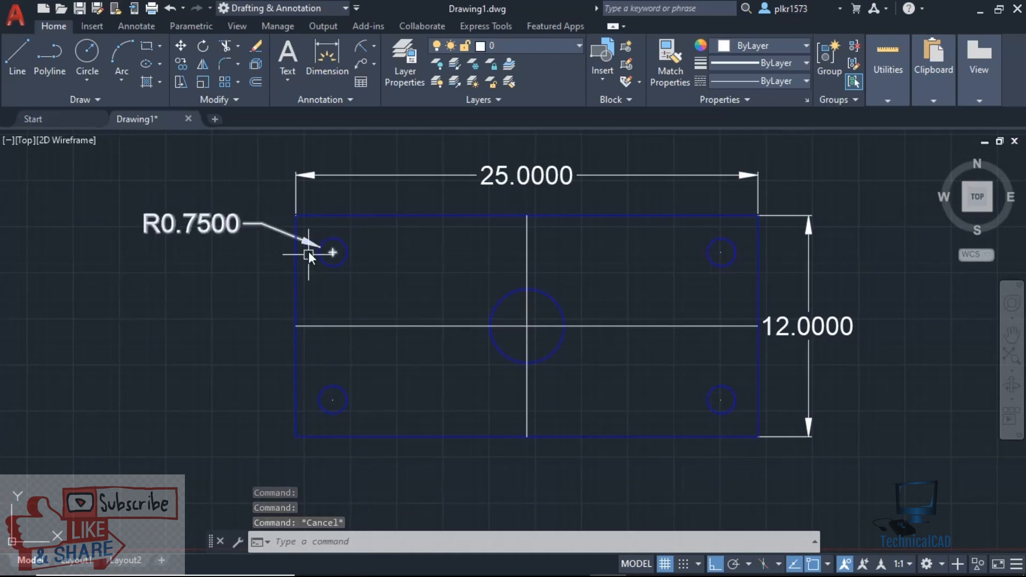
scroll(300, 243, "up", 10)
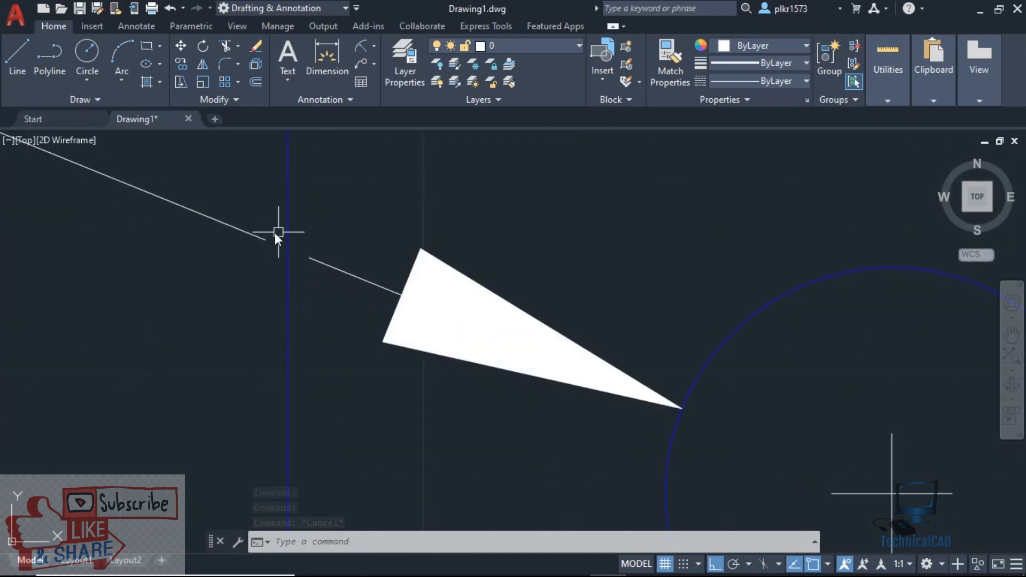
middle_click_drag(350, 214, 345, 412)
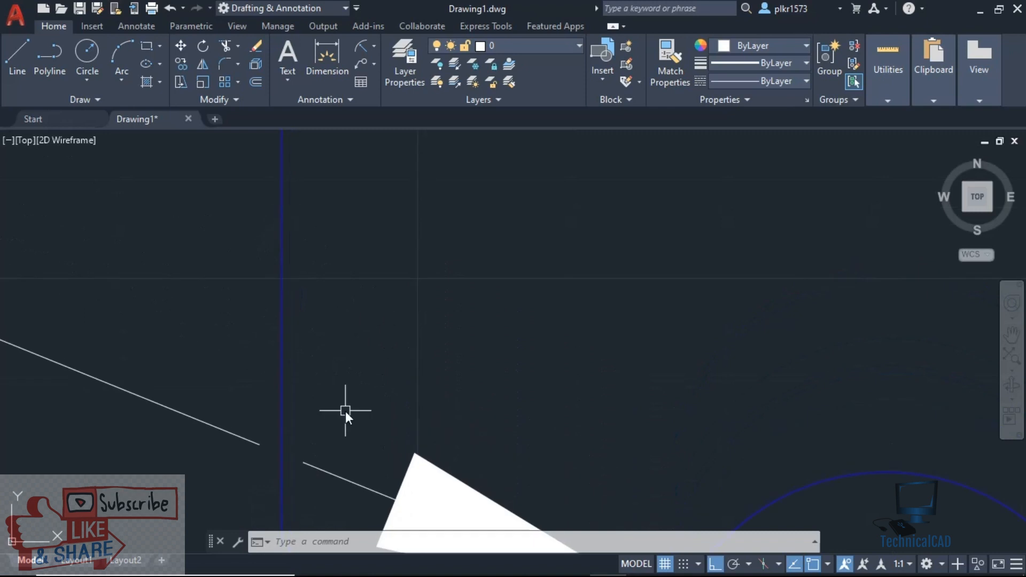
scroll(346, 411, "down", 3)
scroll(325, 273, "up", 3)
scroll(292, 256, "down", 6)
middle_click_drag(391, 307, 299, 306)
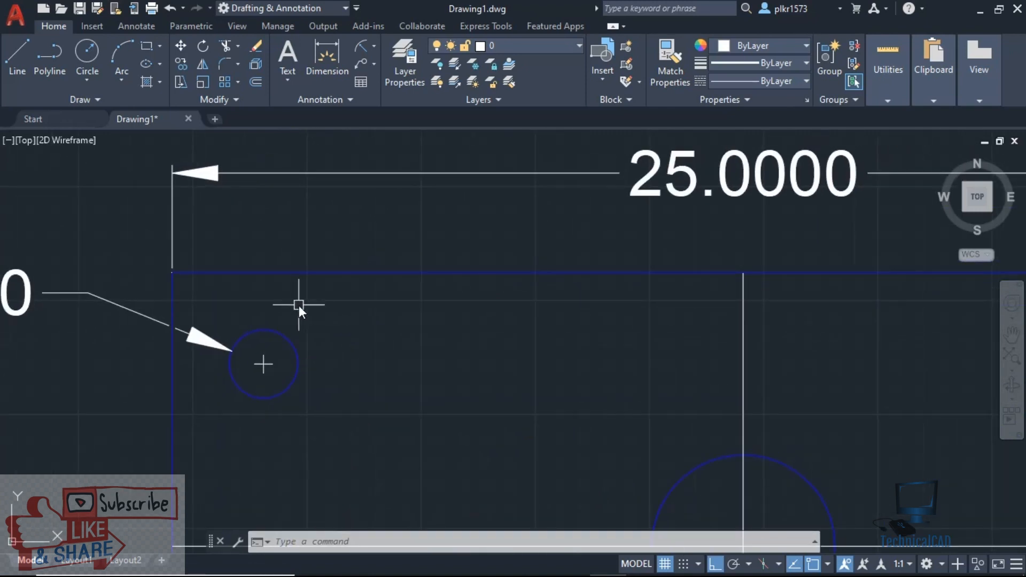
scroll(173, 274, "down", 1)
scroll(174, 275, "up", 2)
scroll(170, 274, "down", 4)
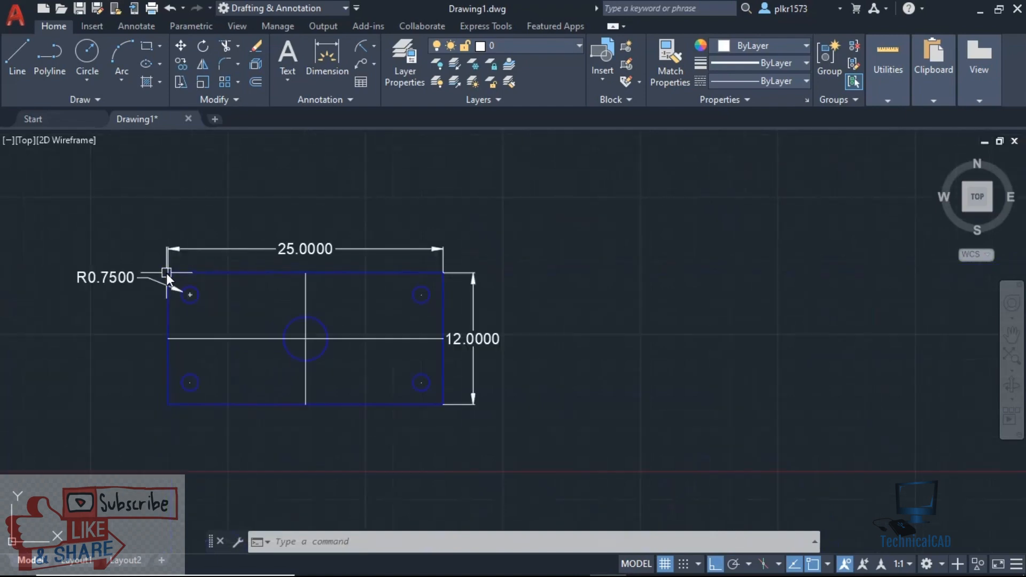
scroll(166, 293, "up", 6)
scroll(206, 257, "down", 4)
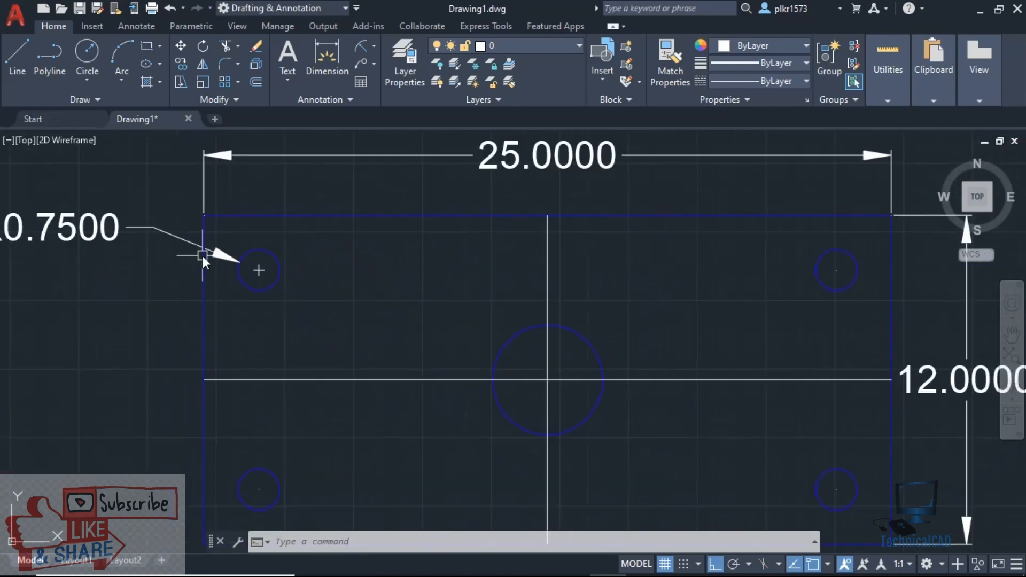
scroll(414, 319, "down", 4)
scroll(481, 355, "up", 6)
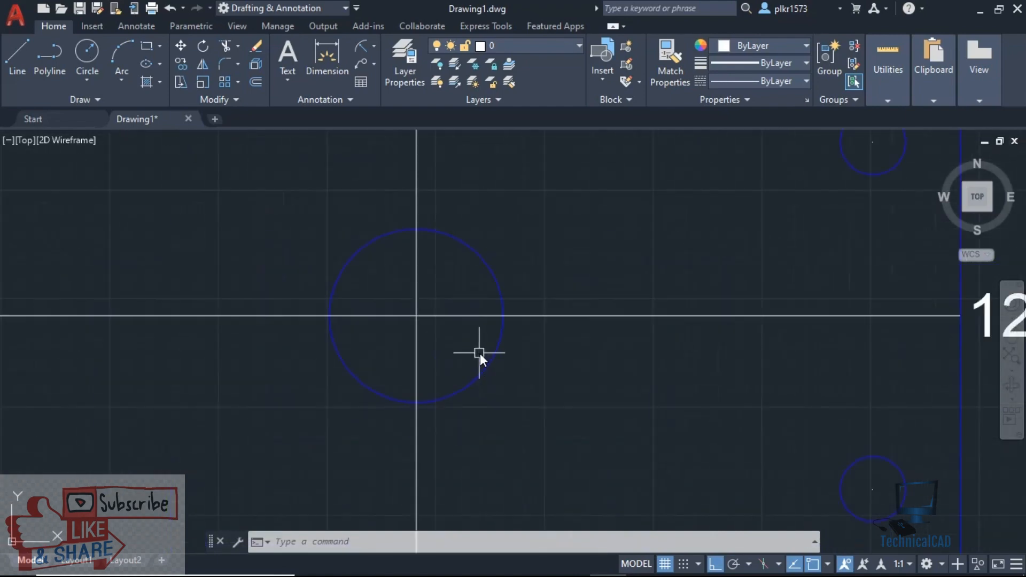
scroll(477, 344, "down", 4)
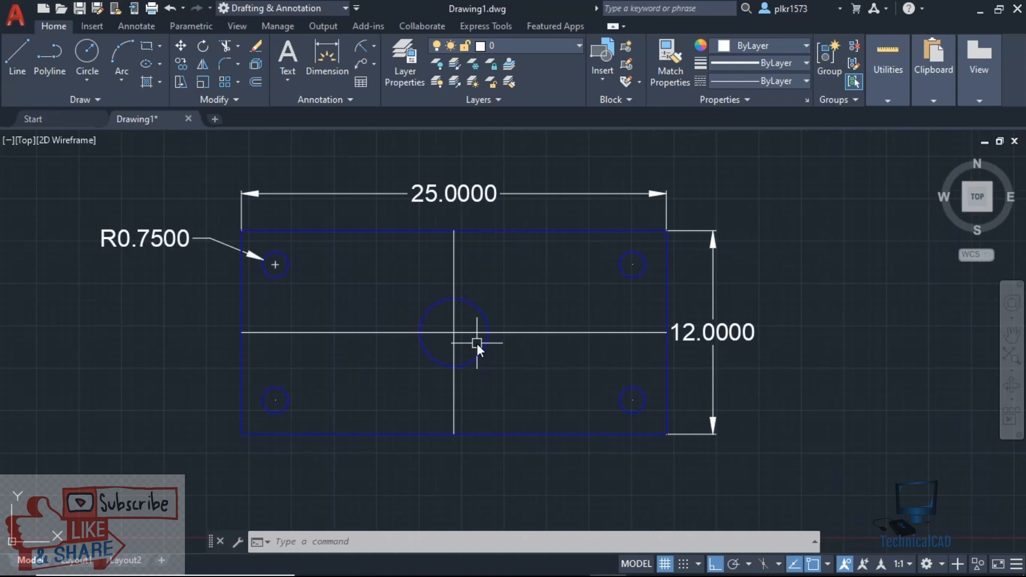
- Move the plate's horizontal and vertical centre lines onto the "centre lines" layer and inspect their dash pattern
left_click(566, 332)
left_click(454, 413)
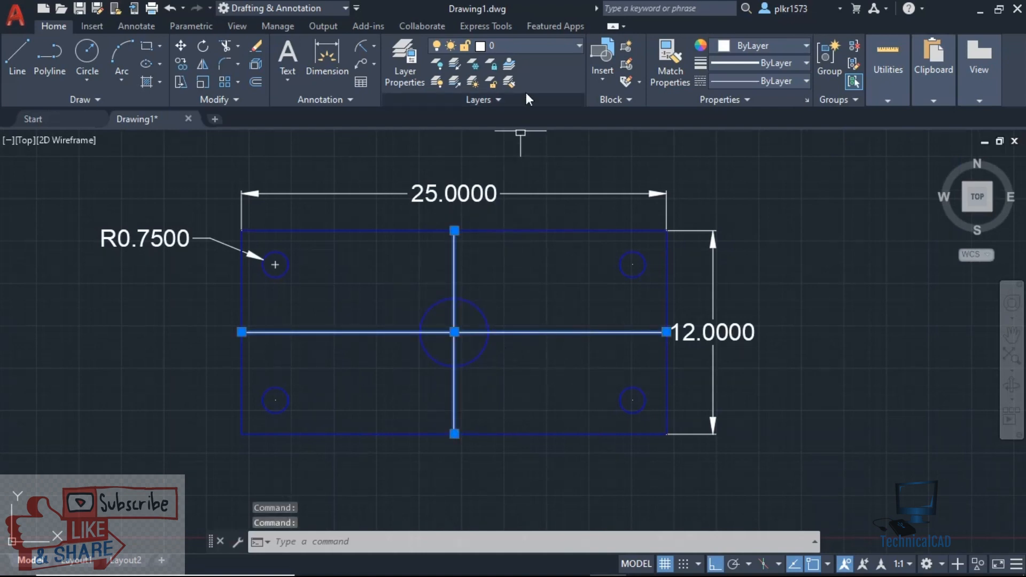
left_click(542, 45)
left_click(538, 81)
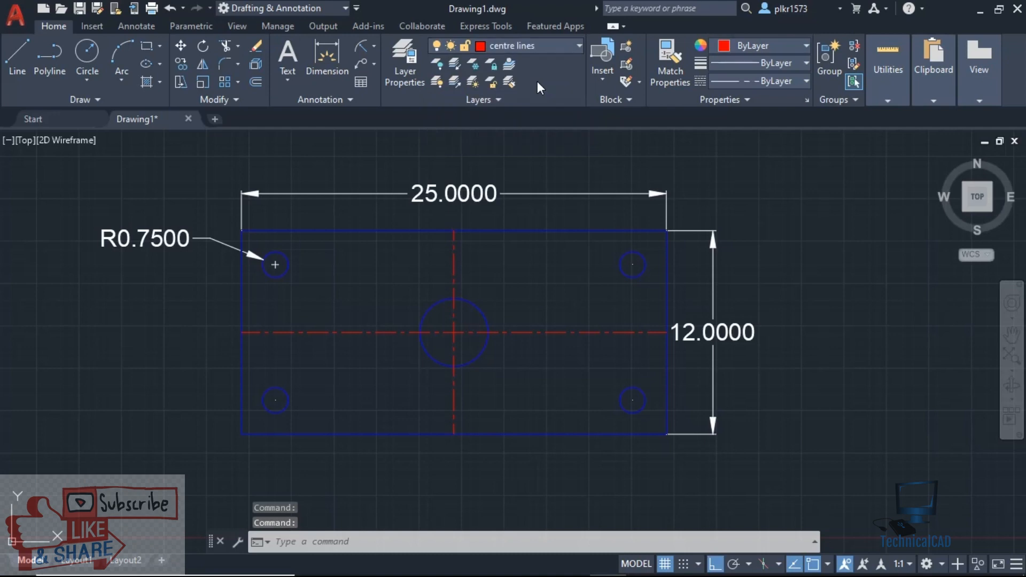
scroll(365, 332, "up", 6)
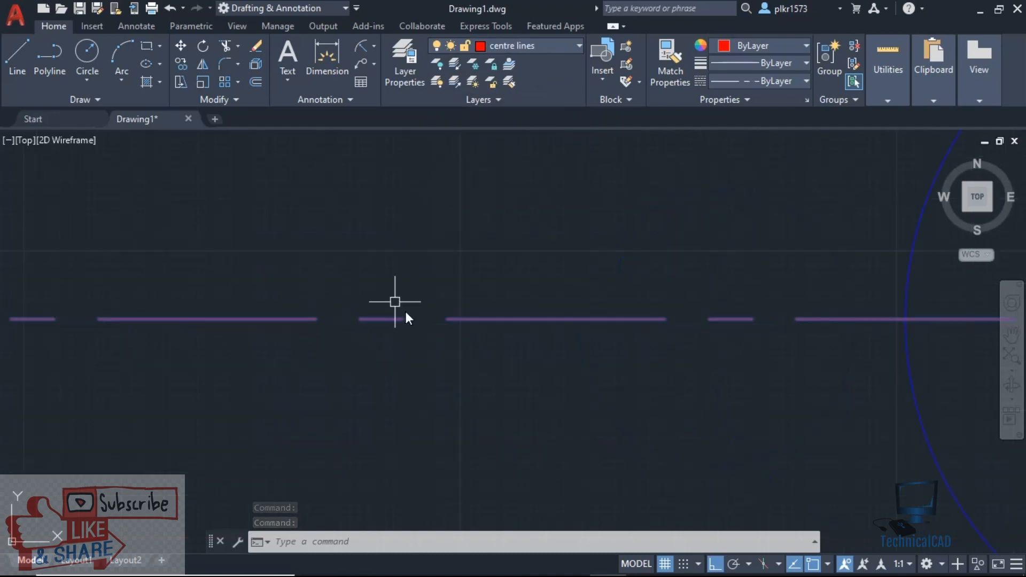
scroll(332, 316, "down", 6)
key("Escape")
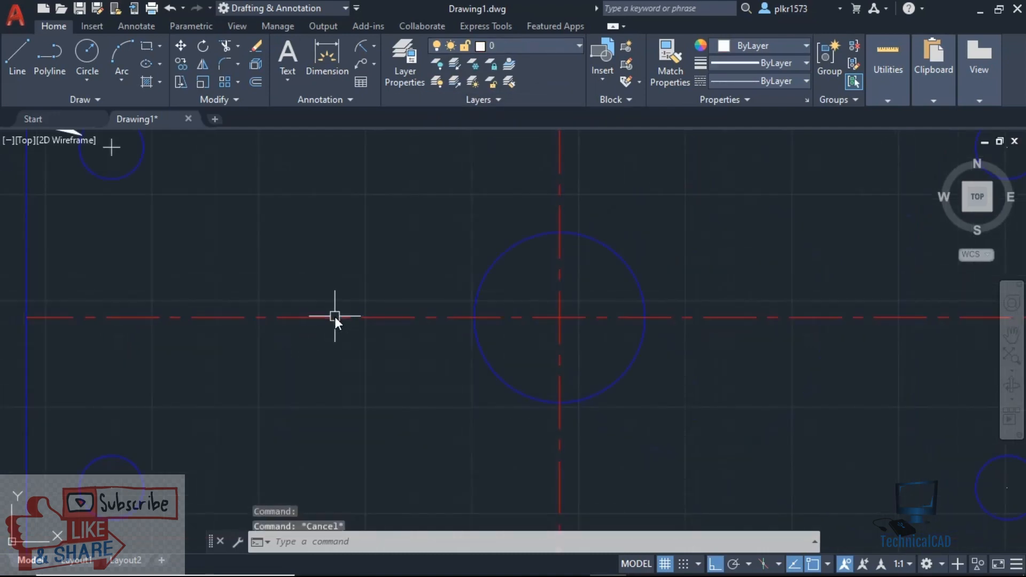
- Move the plate's height, width and hole radius dimensions onto the "dimension" layer and clear the selection
scroll(367, 304, "down", 6)
mouse_move(614, 348)
middle_mouse_down()
mouse_move(595, 364)
mouse_move(540, 373)
middle_mouse_up()
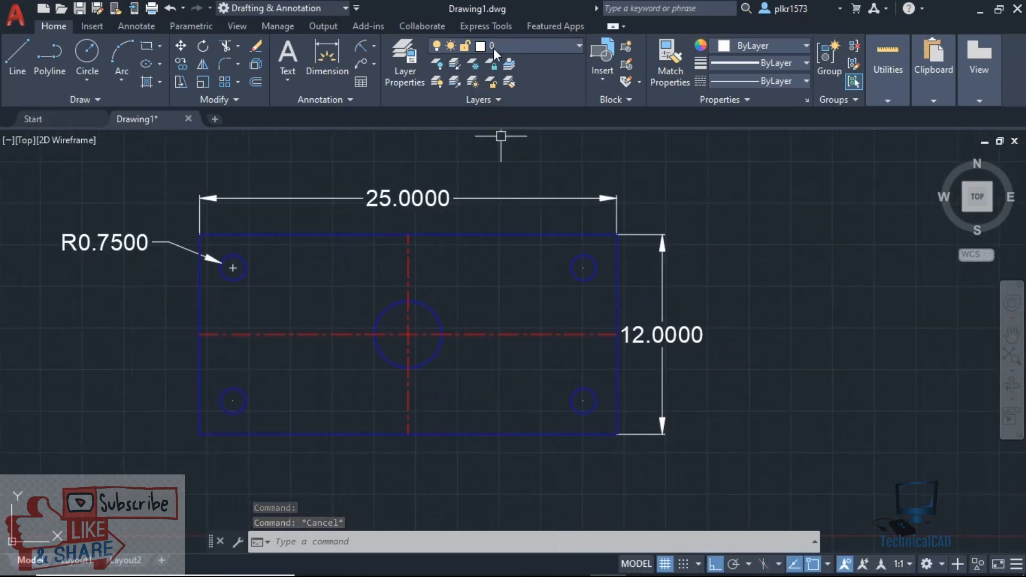
left_click(662, 314)
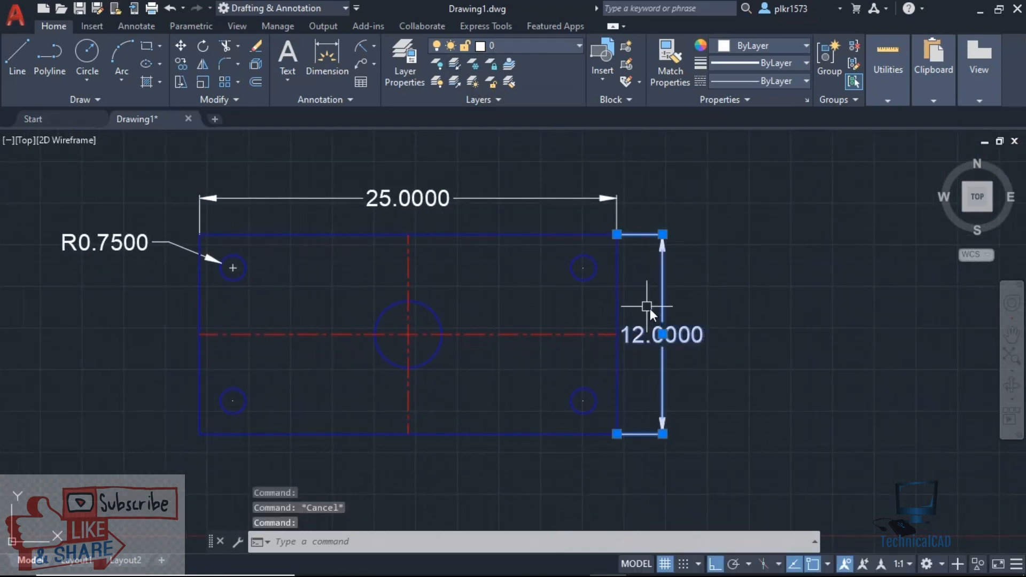
left_click(543, 194)
left_click(169, 243)
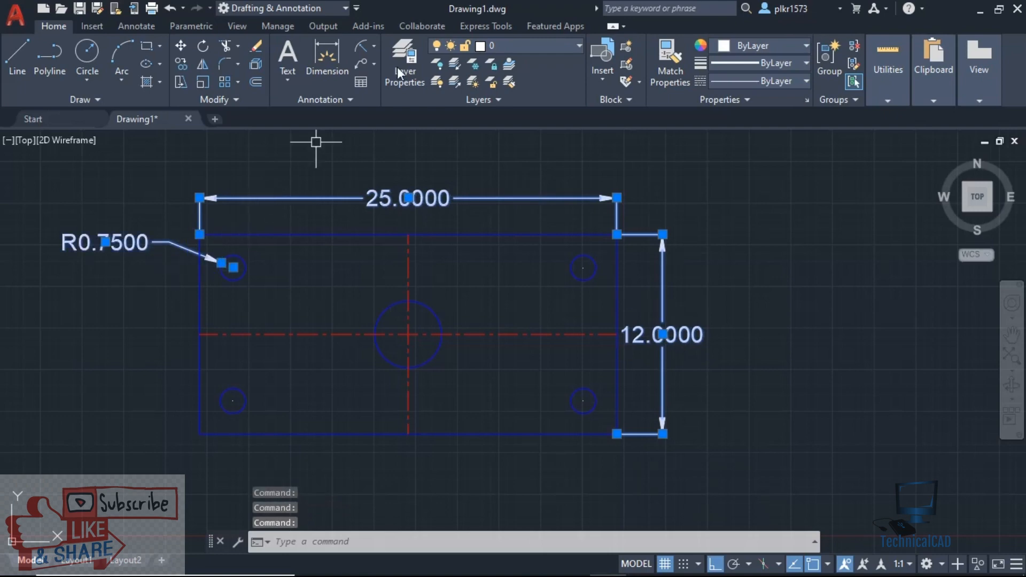
left_click(537, 49)
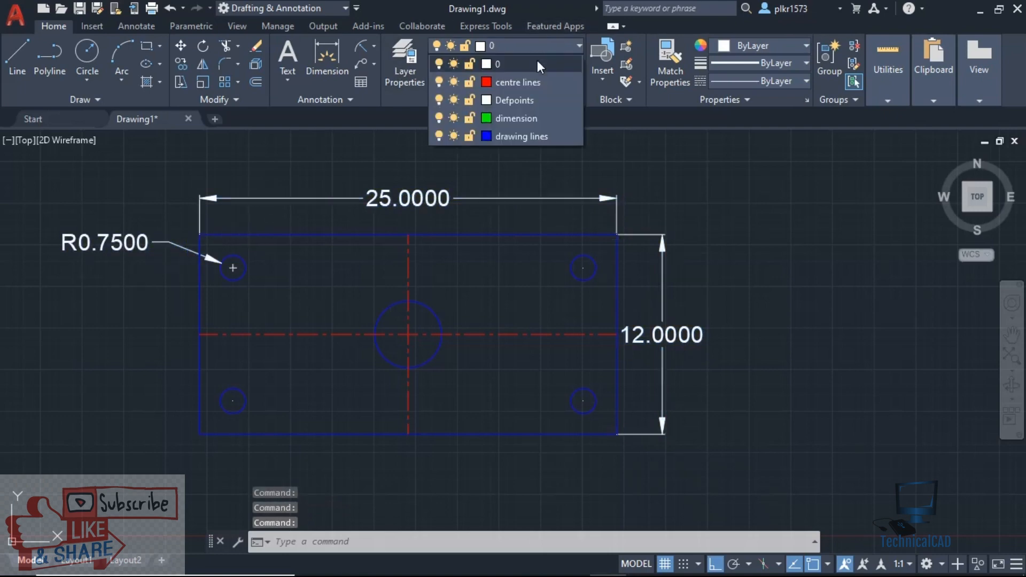
left_click(523, 121)
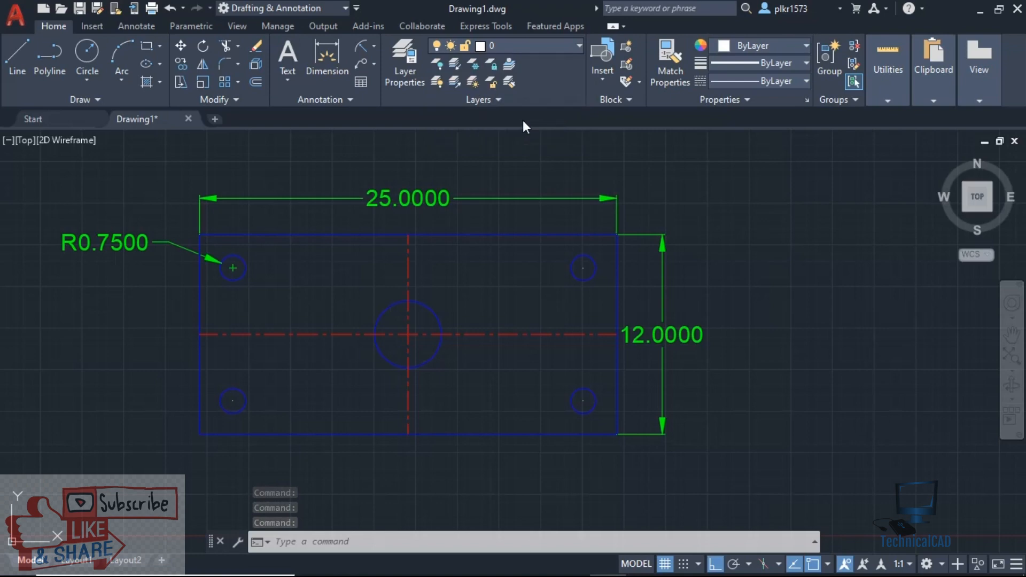
key("Escape")
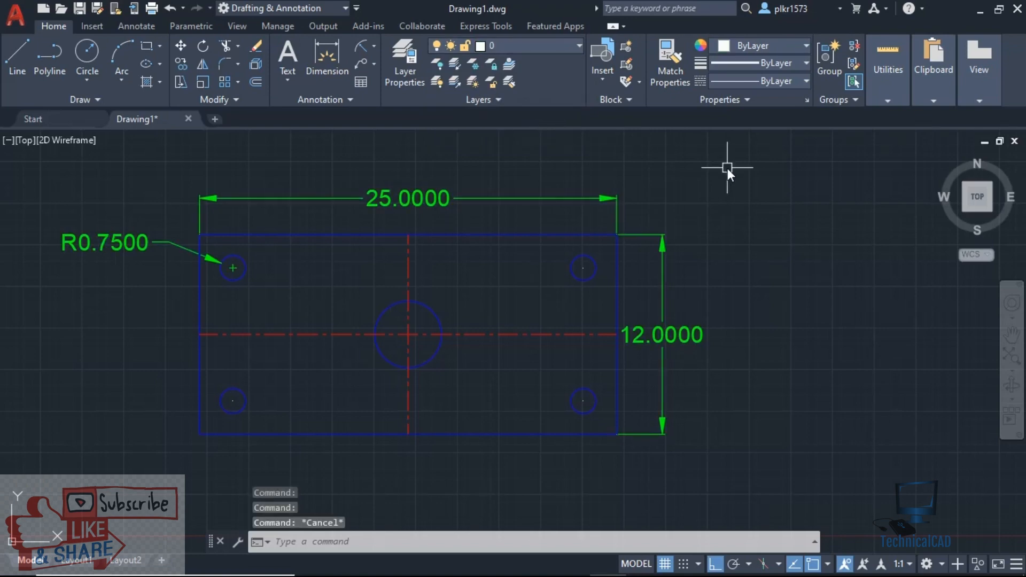
scroll(466, 288, "up", 2)
scroll(457, 305, "down", 2)
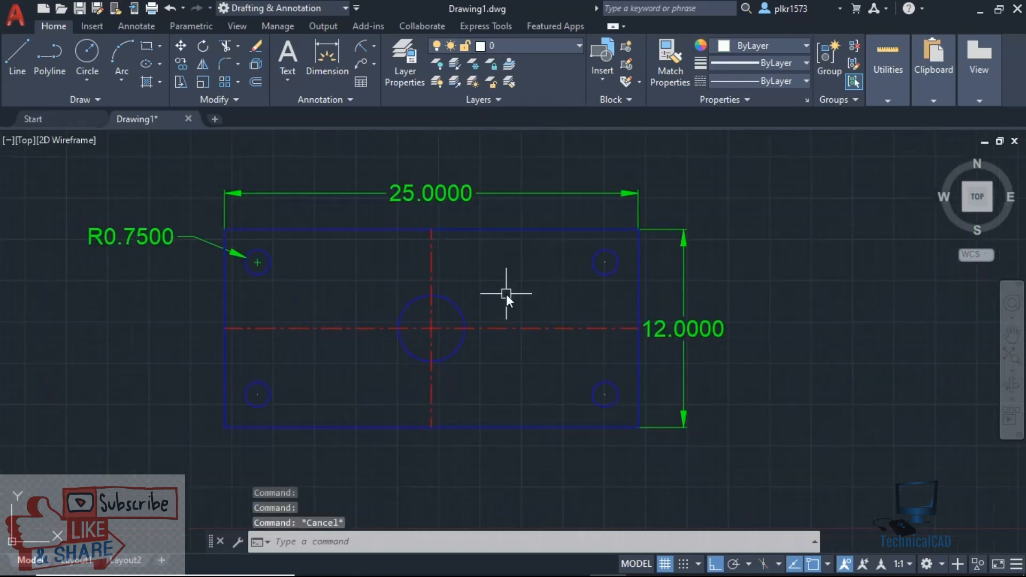
middle_click_drag(493, 283, 575, 287)
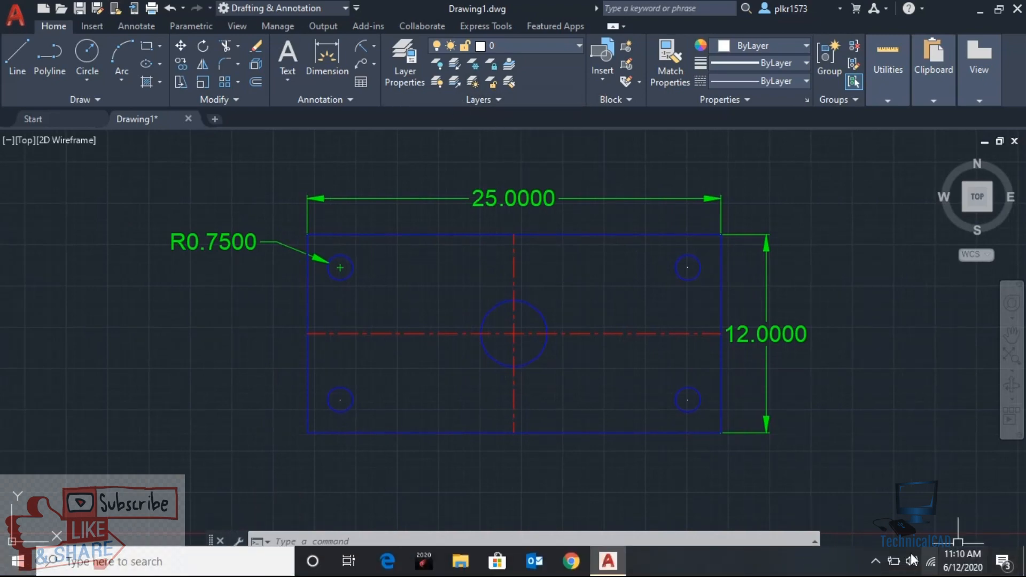
left_click(875, 568)
left_click(919, 531)
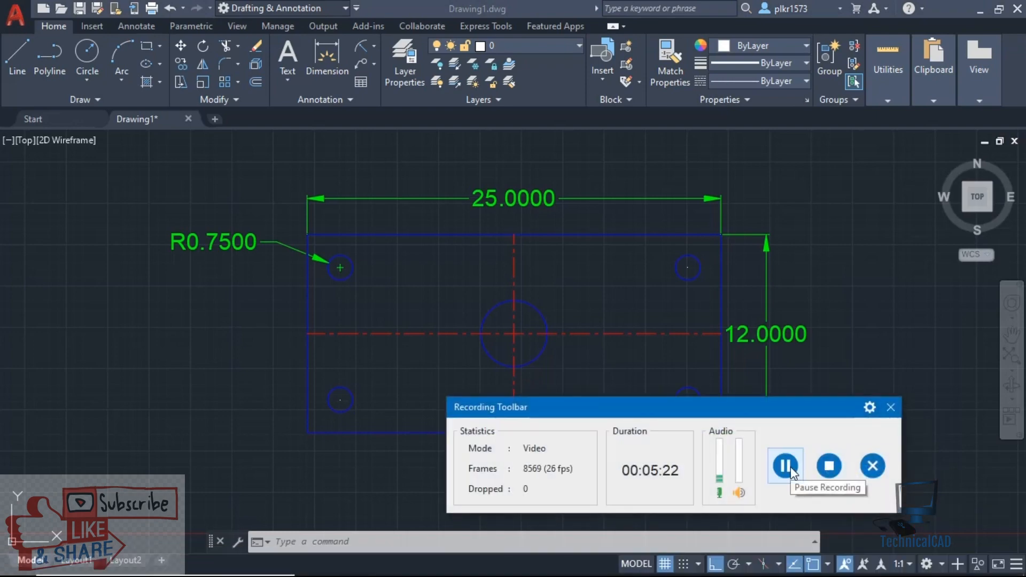
left_click(891, 407)
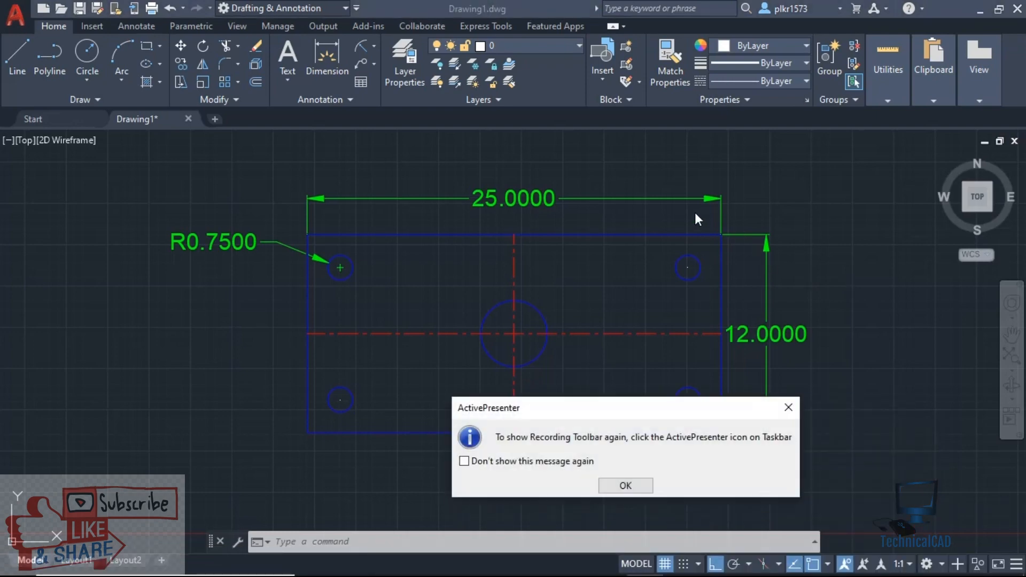
left_click(622, 487)
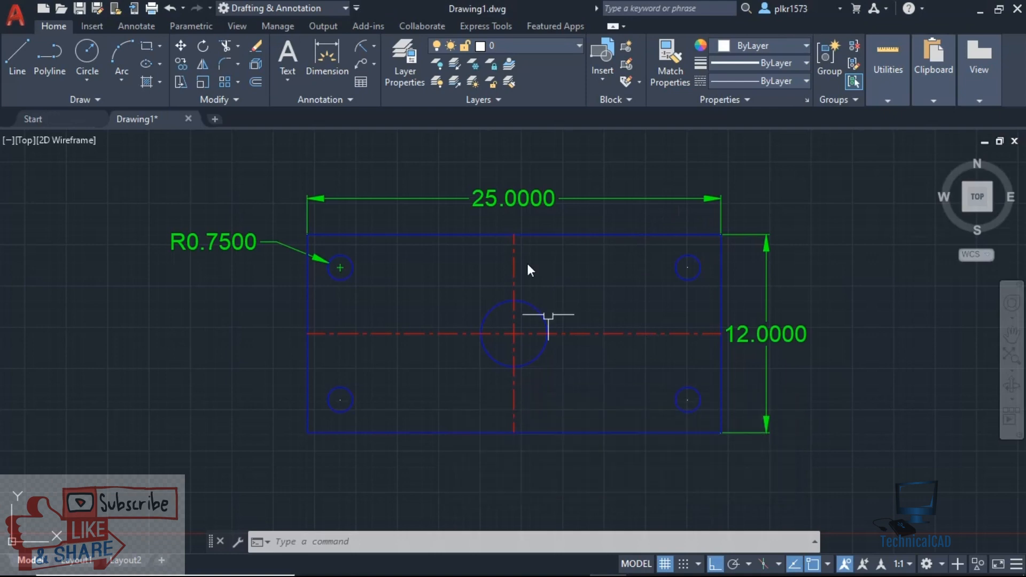
left_click(406, 63)
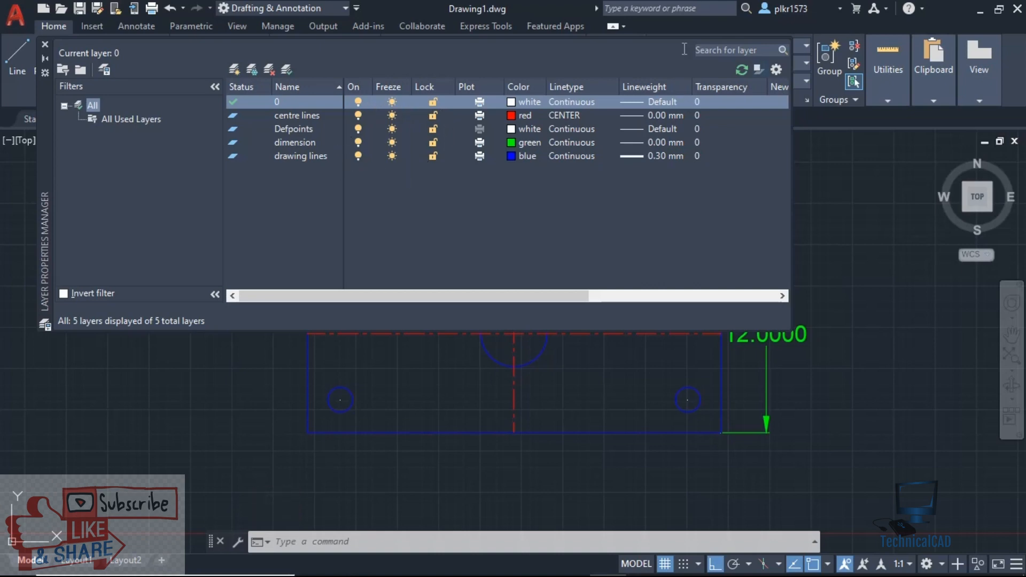
left_click(45, 44)
- Draw a freehand circle on layer 0 in the empty area to the right of the plate
mouse_move(671, 291)
middle_mouse_down()
mouse_move(552, 261)
mouse_move(271, 279)
middle_mouse_up()
type("c")
key("Return")
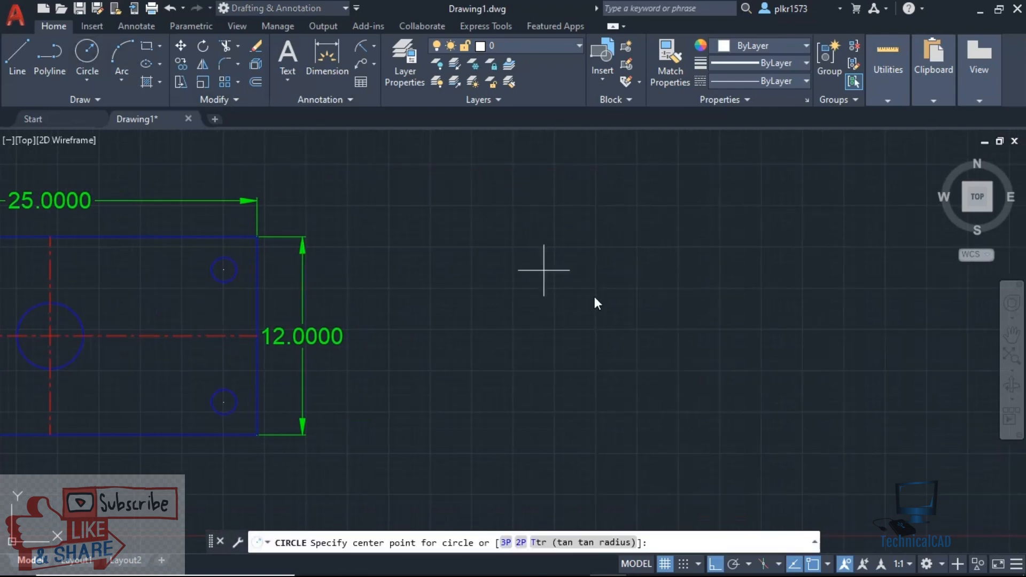
left_click(601, 294)
left_click(646, 303)
middle_click_drag(711, 298, 583, 307)
- Draw two smaller circles to the right of the first, one above the other, the lower with a radius of about 1.63
left_click(94, 51)
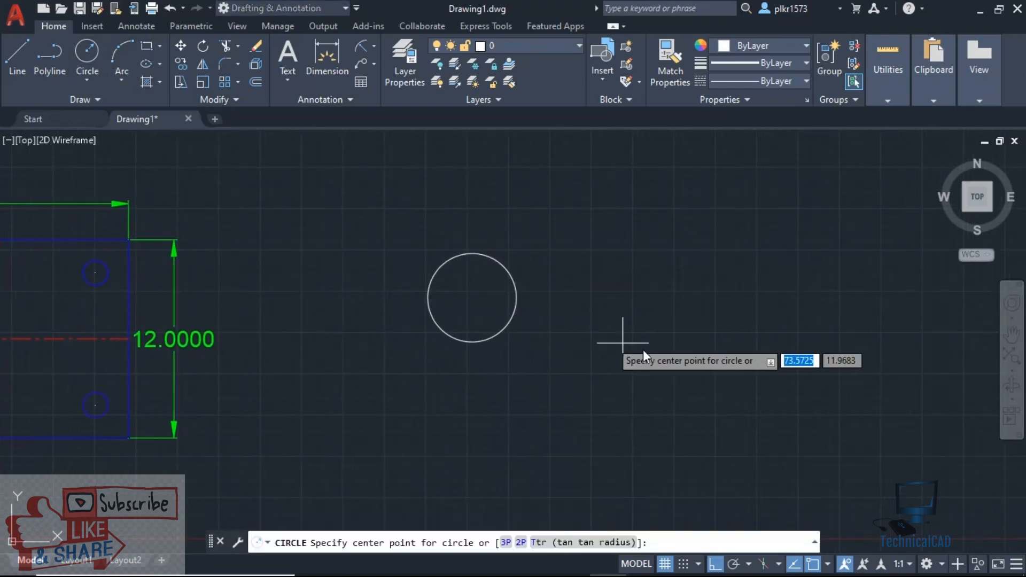
left_click(658, 300)
left_click(684, 324)
left_click(87, 52)
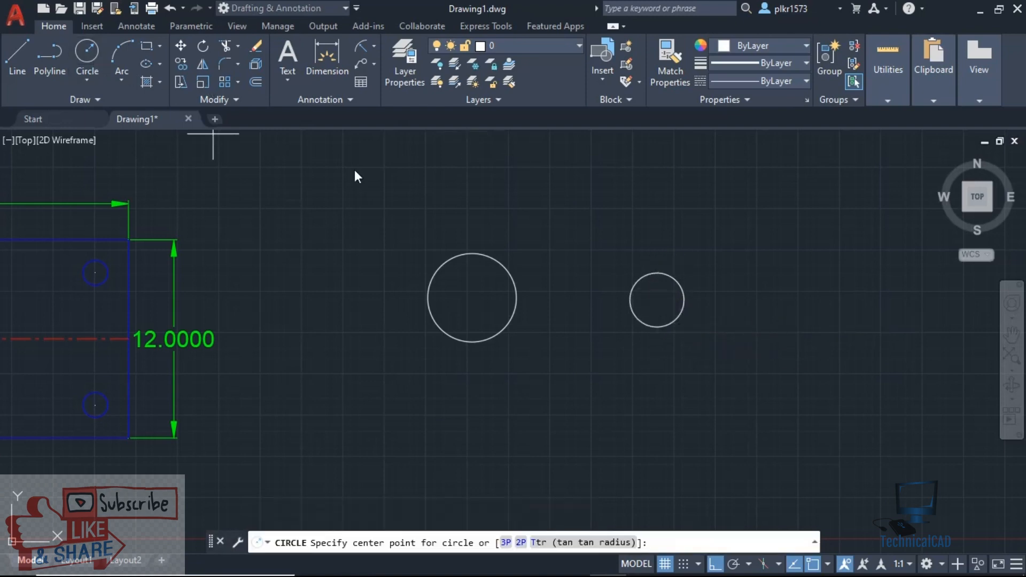
left_click(657, 185)
left_click(686, 202)
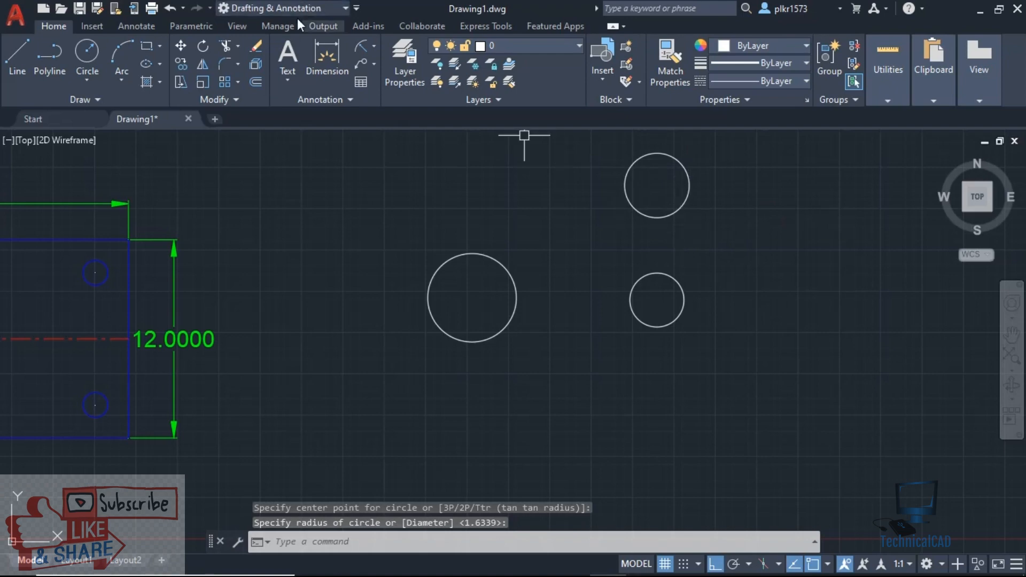
- Create a new layer, keeping its default name, and set its colour to magenta
left_click(526, 45)
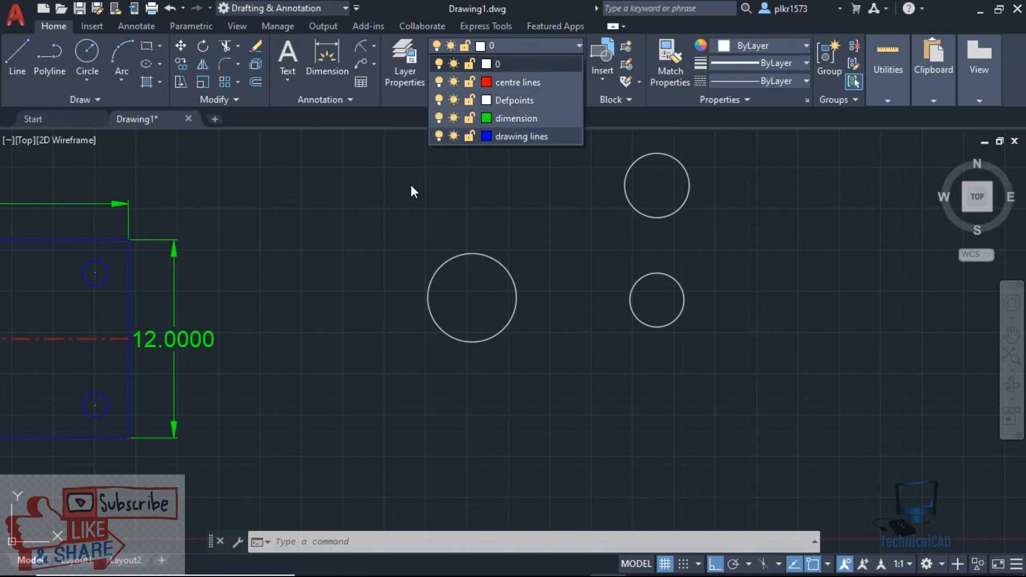
left_click(411, 79)
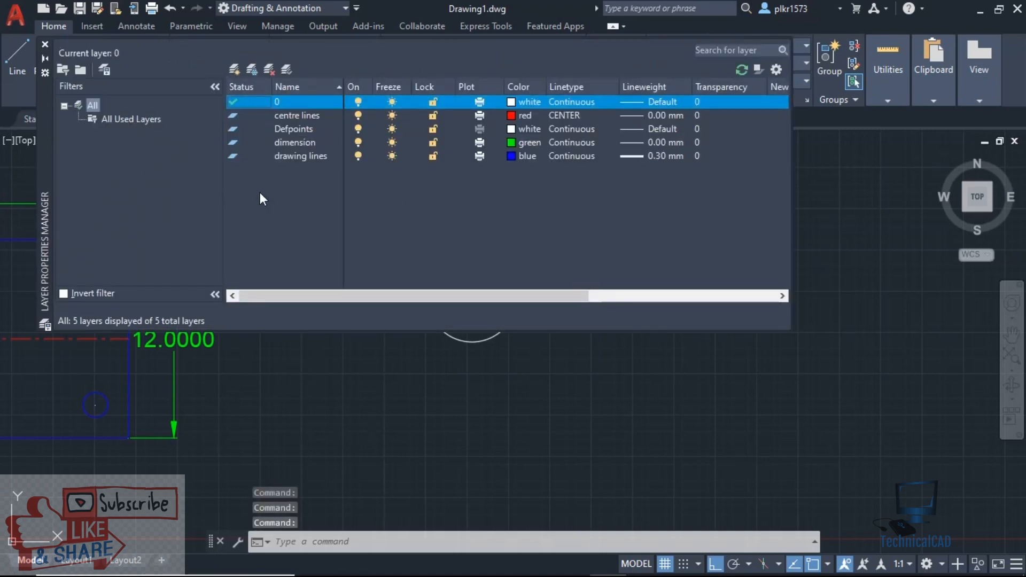
left_click(233, 69)
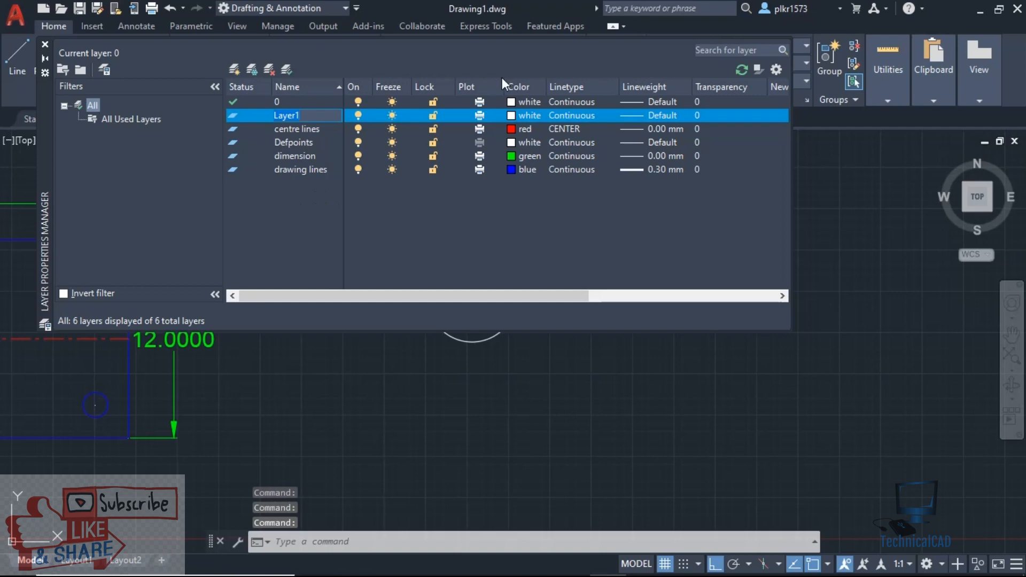
left_click(524, 117)
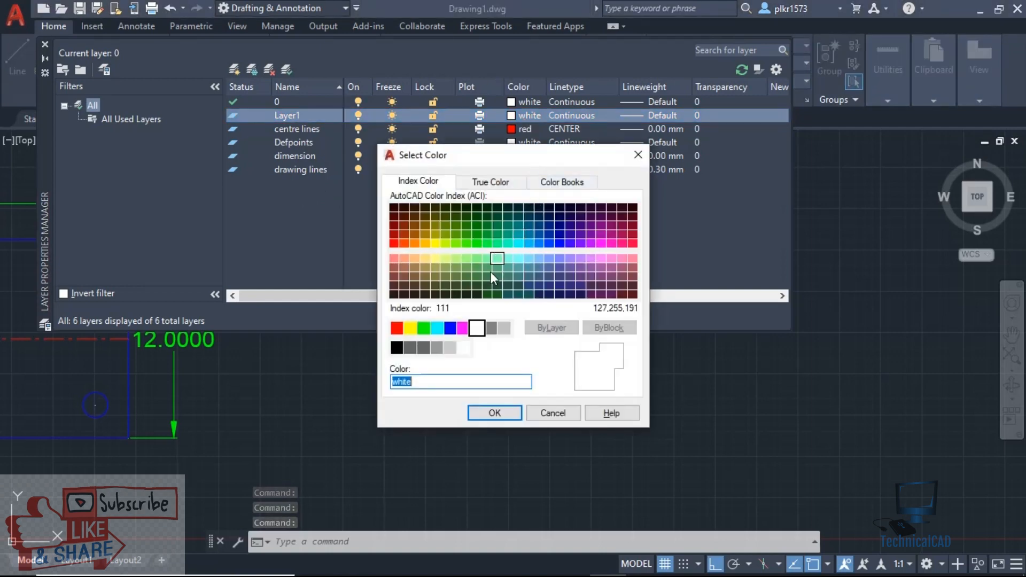
left_click(463, 328)
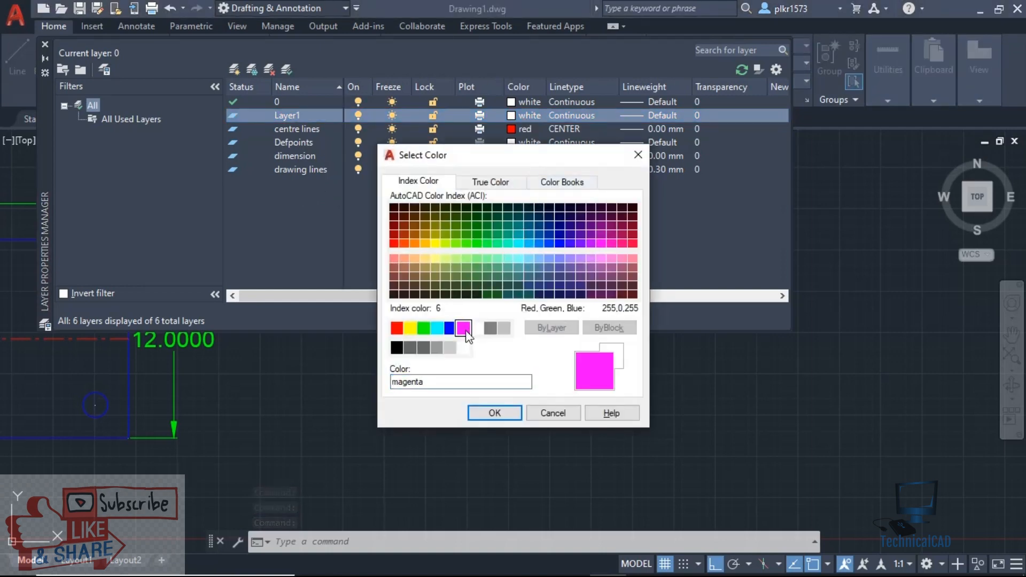
left_click(500, 412)
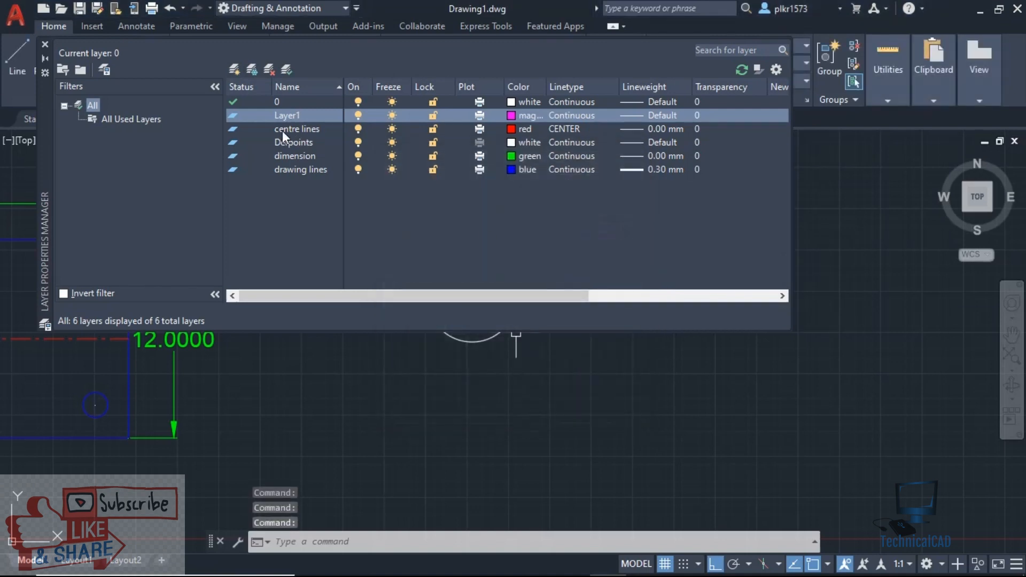
- Add a second default-named layer and set its colour to index 124
left_click(234, 69)
left_click(517, 127)
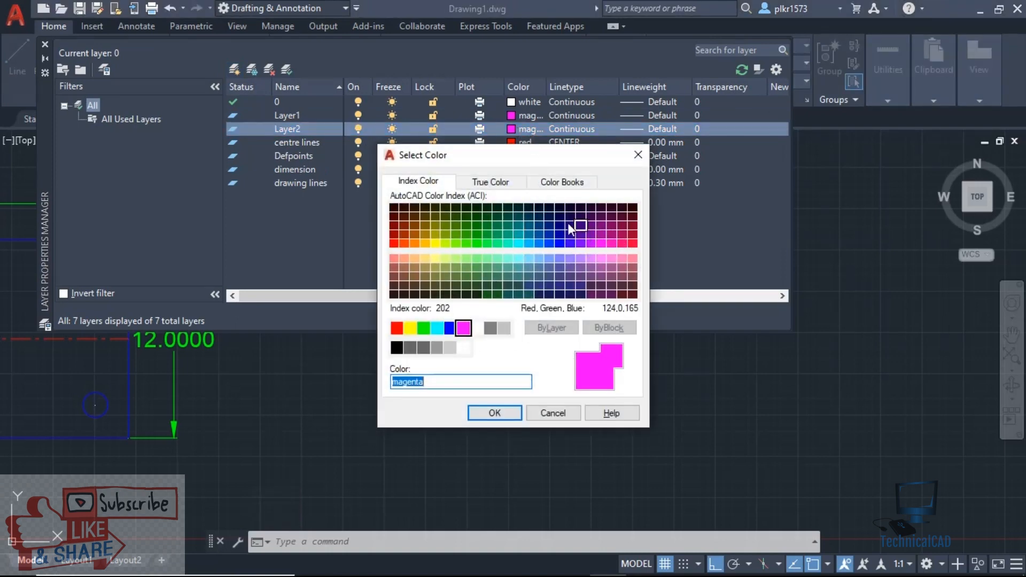
left_click(508, 223)
left_click(491, 413)
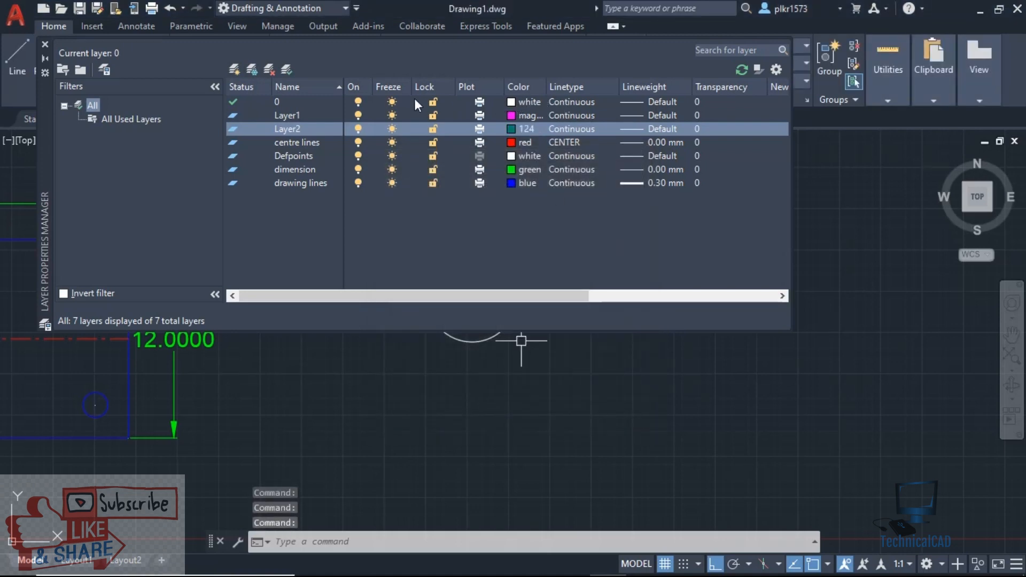
- Add a third default-named layer with colour index 163 and close the layer manager
left_click(235, 69)
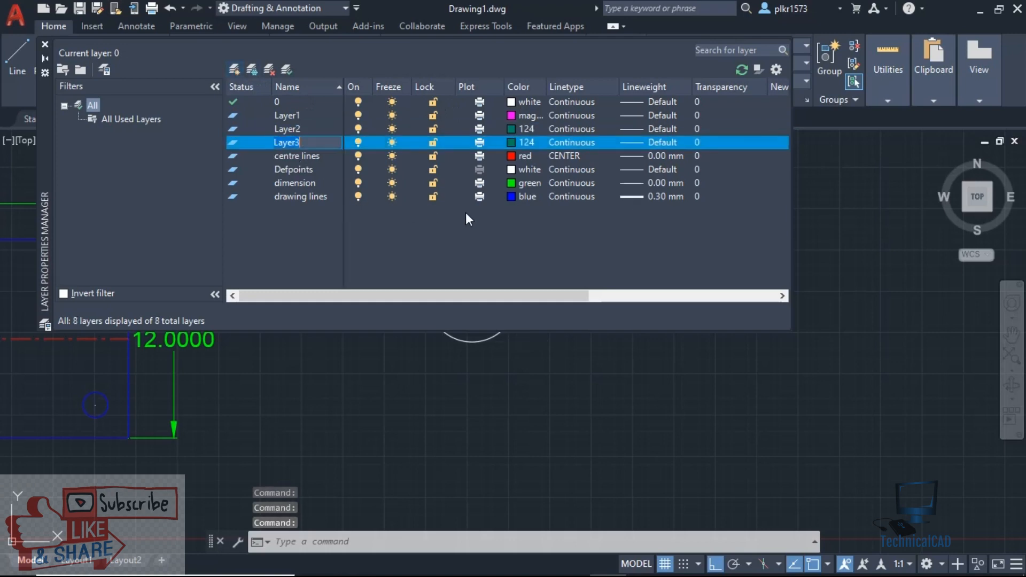
left_click(520, 141)
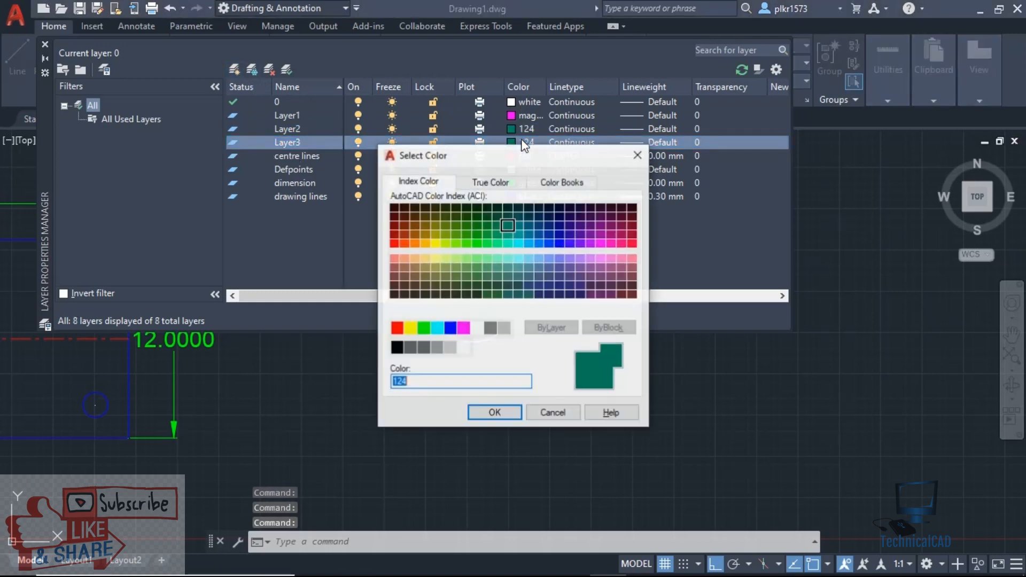
left_click(550, 267)
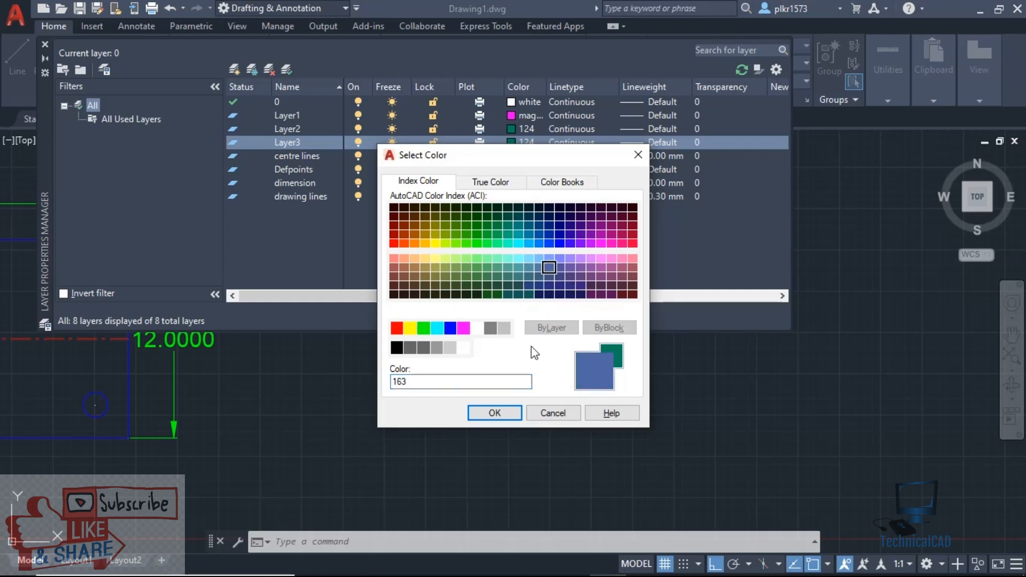
left_click(506, 411)
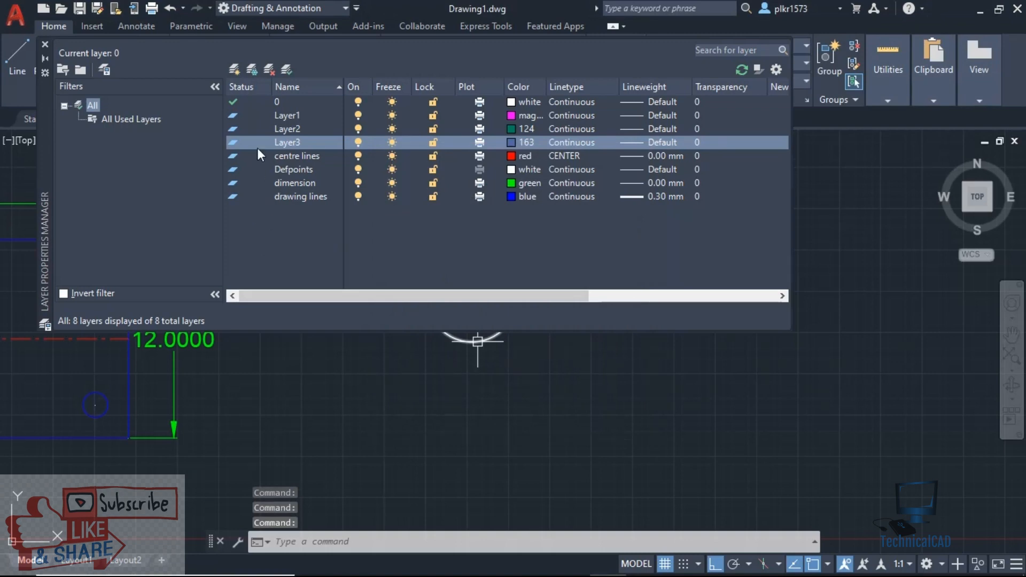
left_click(45, 43)
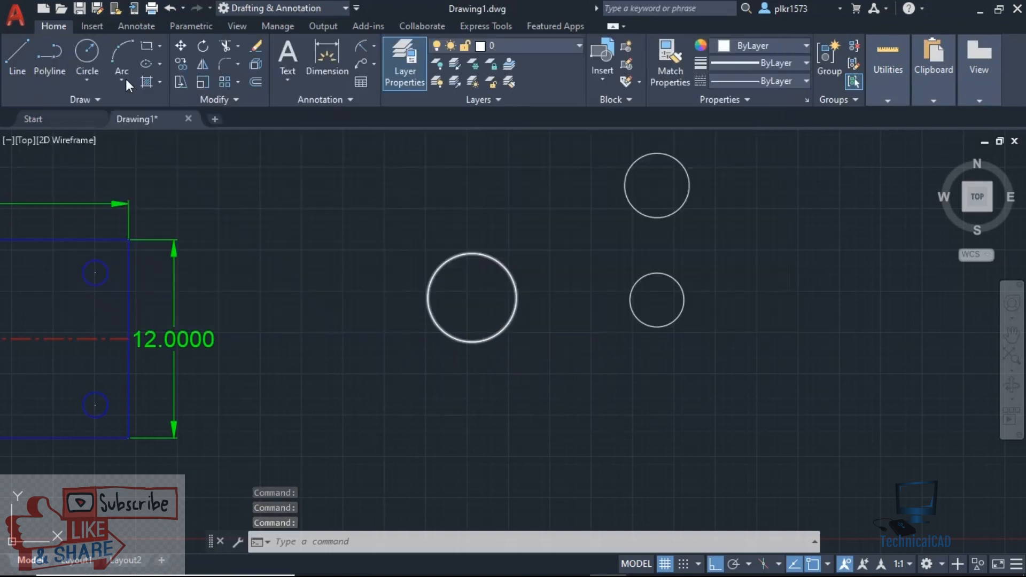
- Move the upper of the three new circles onto Layer1 and clear the selection
left_click(700, 247)
left_click(570, 160)
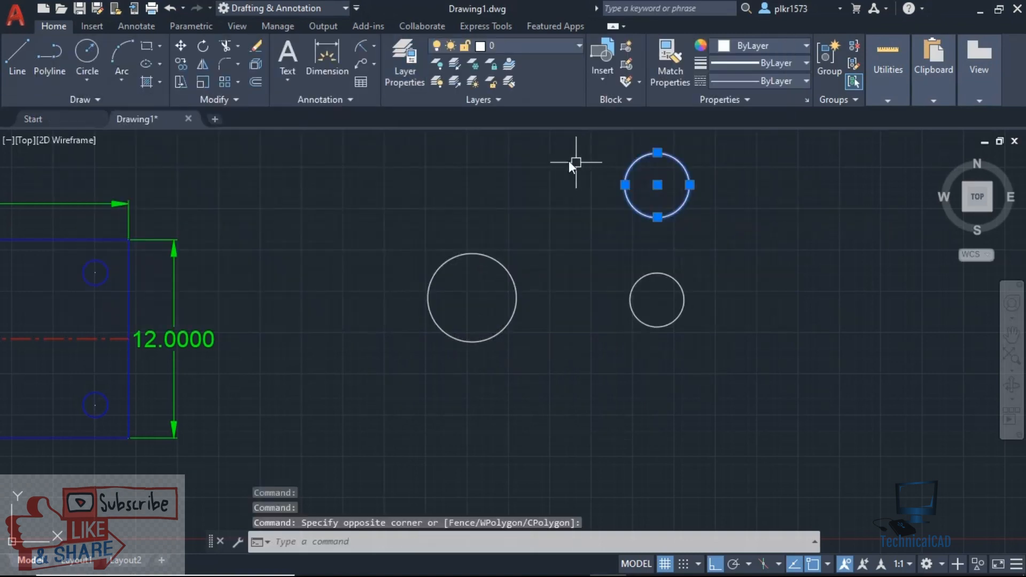
left_click(507, 49)
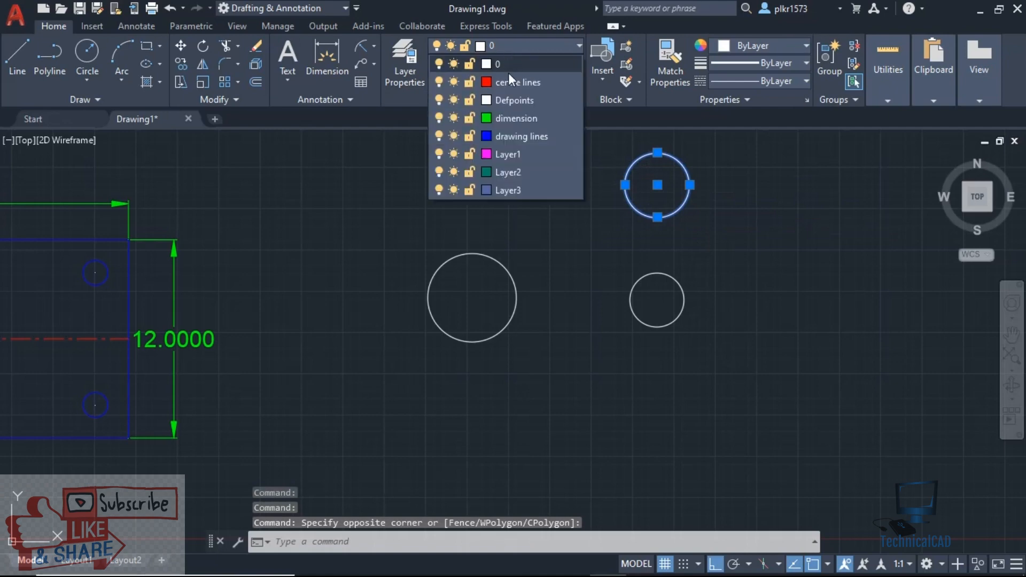
left_click(513, 158)
left_click(758, 365)
left_click(622, 297)
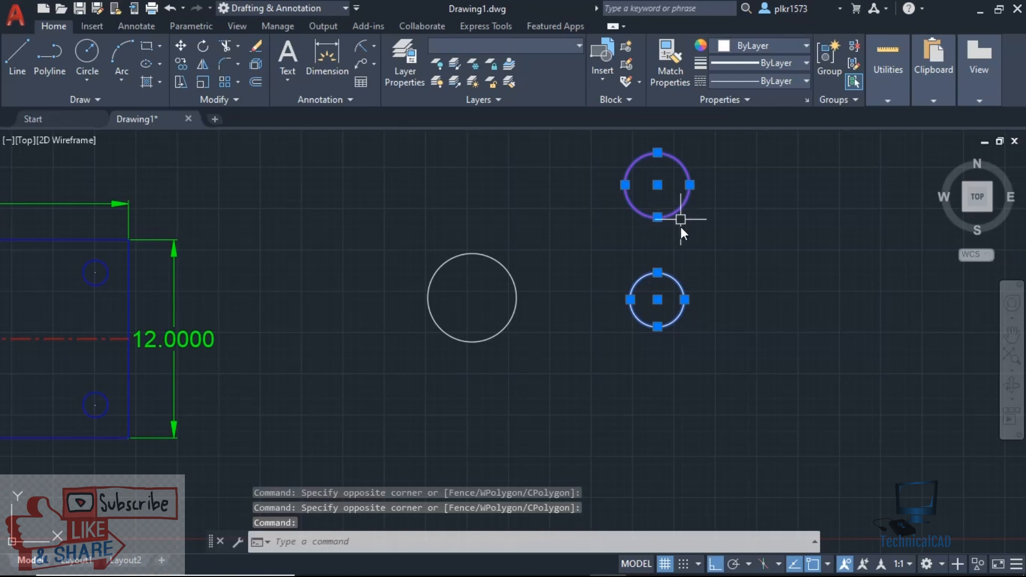
key("Escape")
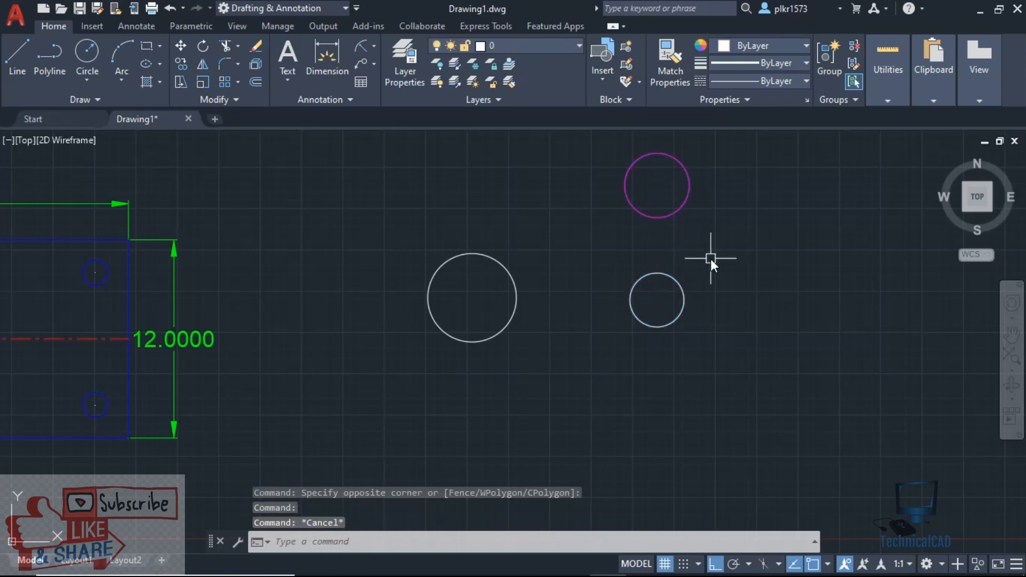
- Move the small circle below the magenta one onto Layer2 and clear the selection
left_click(726, 318)
left_click(624, 264)
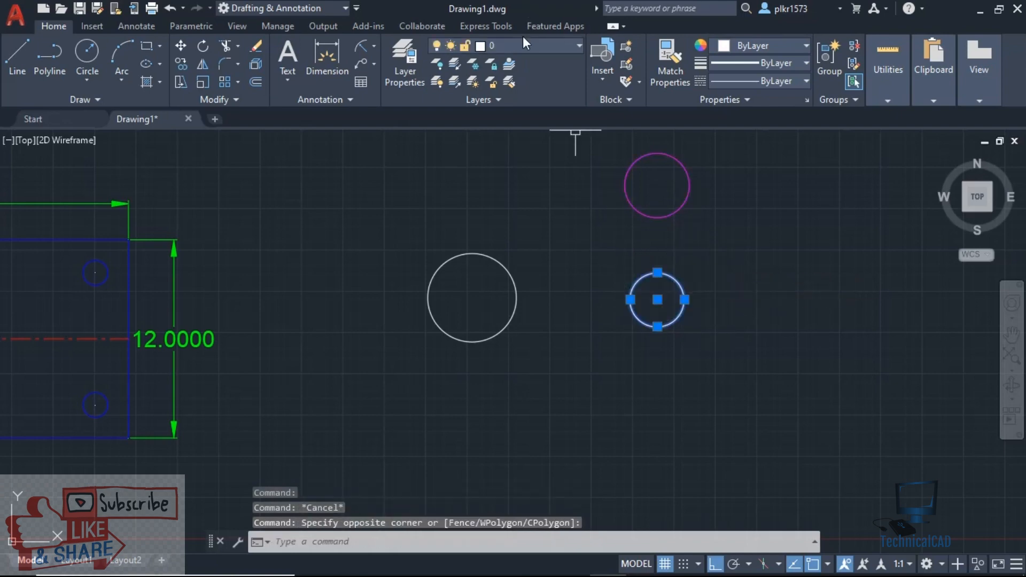
left_click(526, 43)
left_click(505, 172)
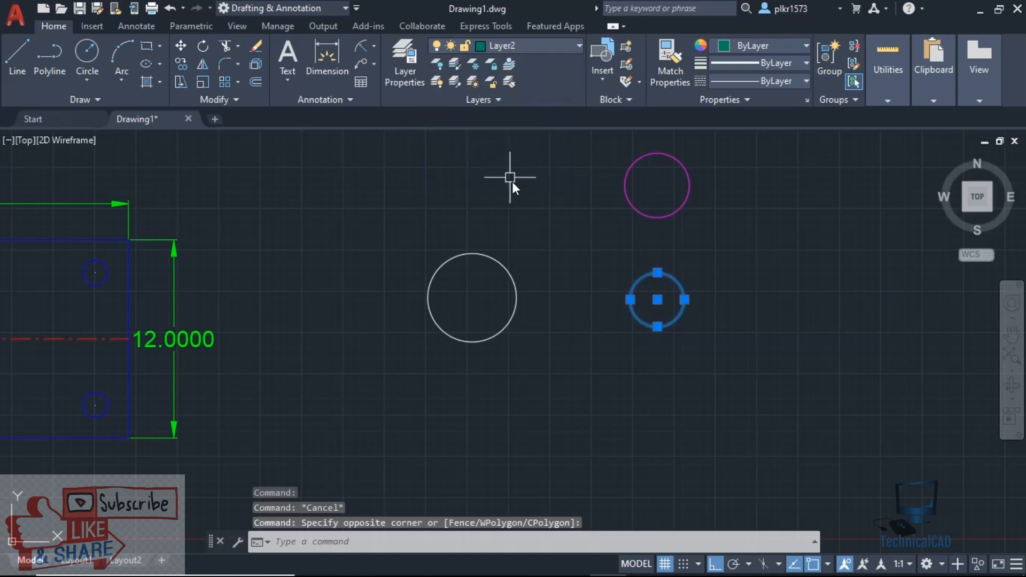
key("Escape")
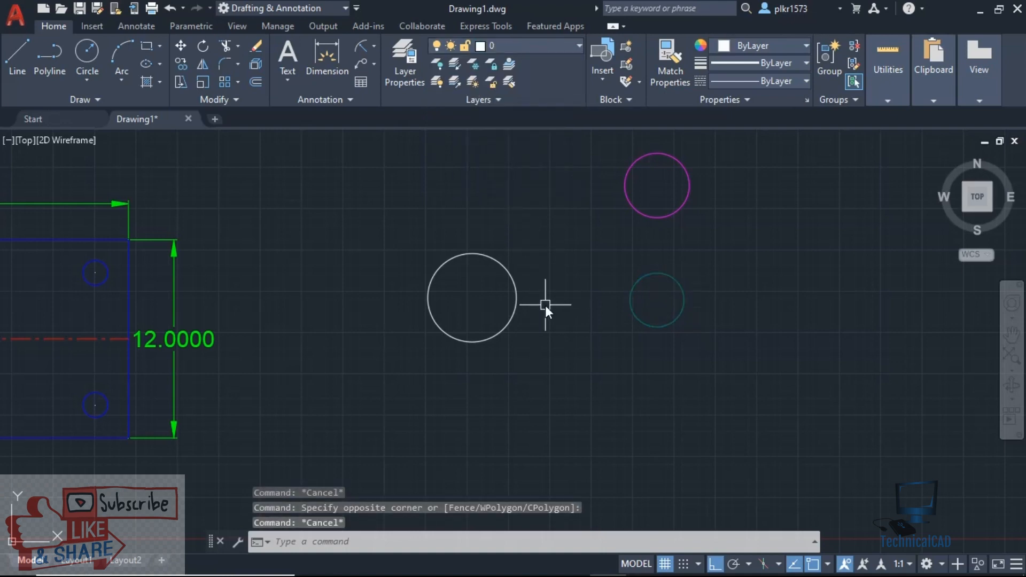
- Move the large white circle onto Layer3 and clear the selection
left_click(541, 332)
left_click(444, 279)
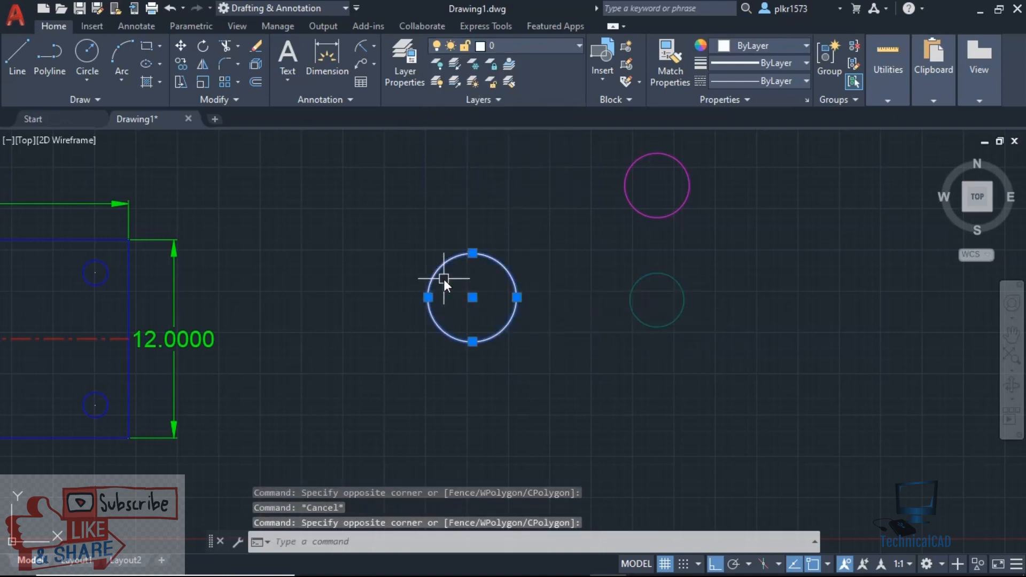
left_click(517, 47)
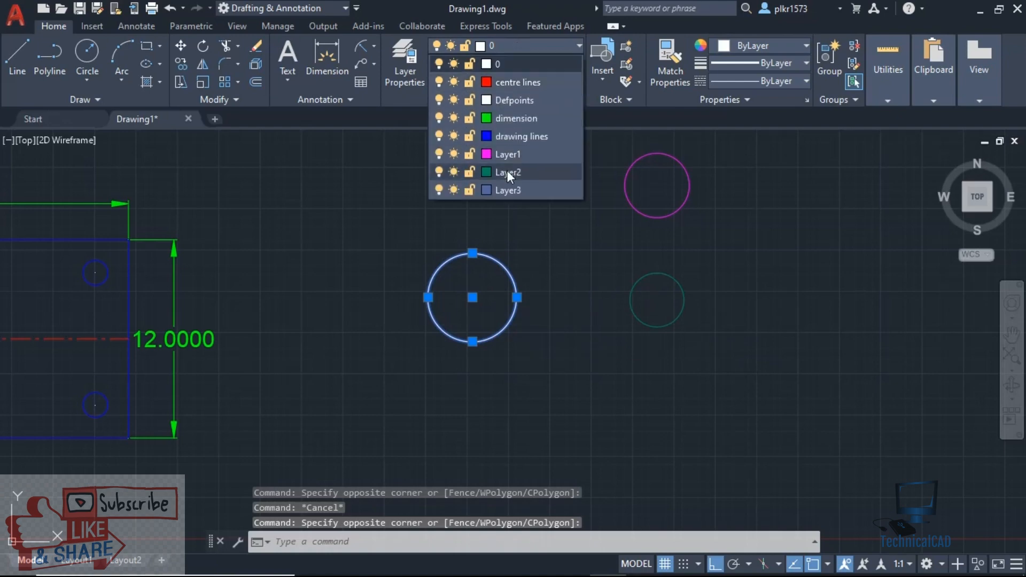
left_click(504, 188)
key("Escape")
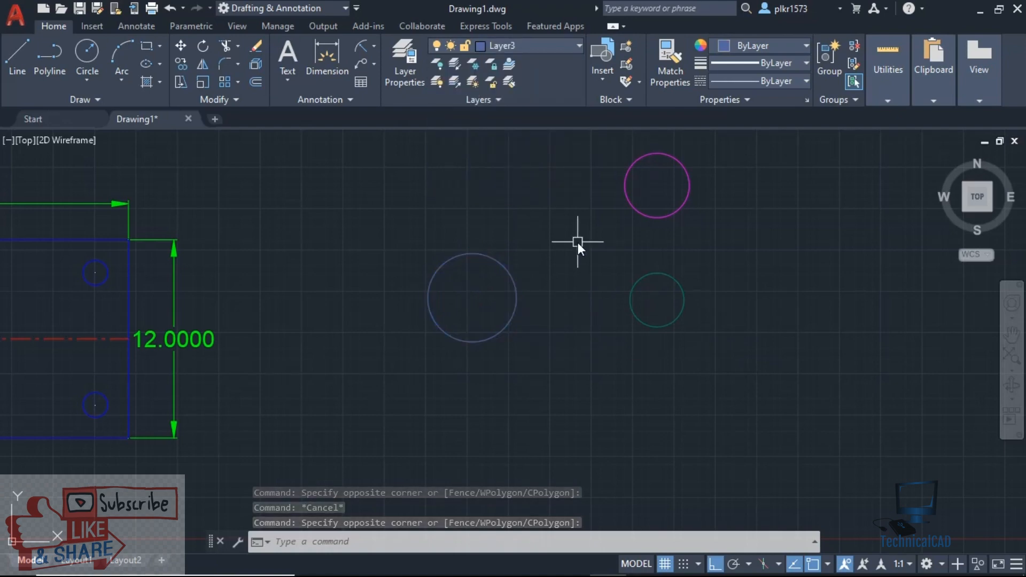
key("Escape")
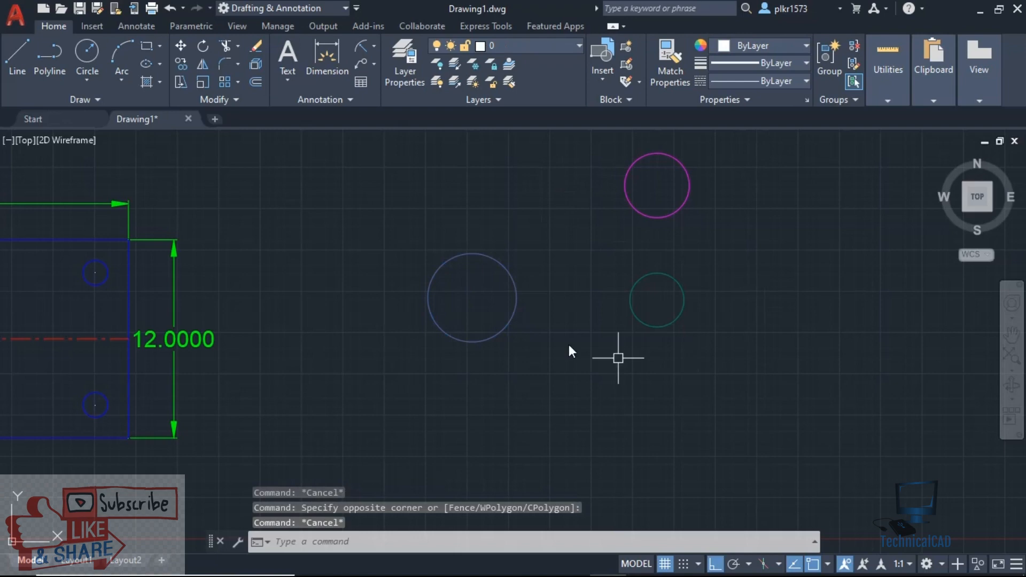
- Turn off the visibility of Layer1 in the layer manager
left_click(418, 53)
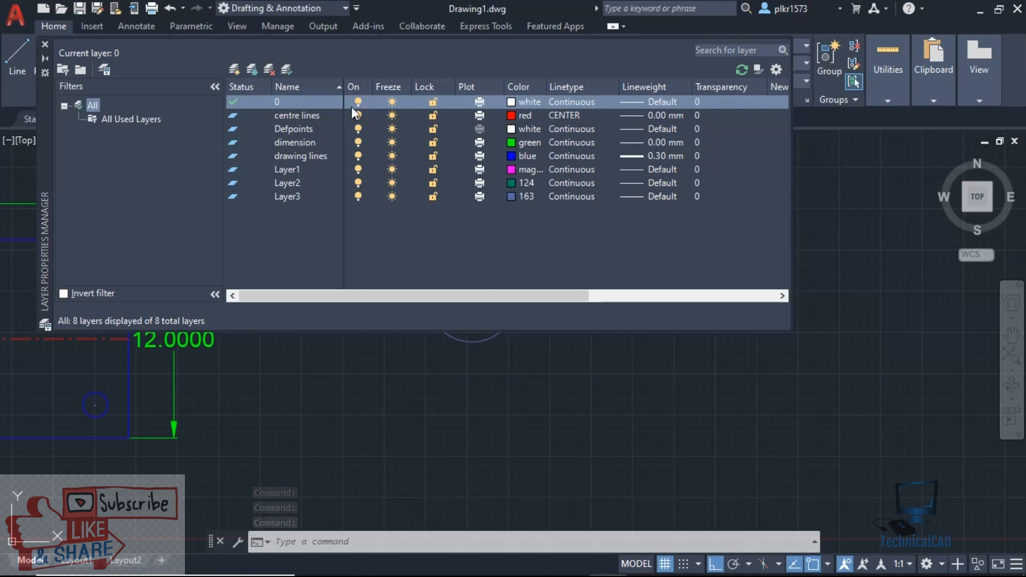
left_click(357, 169)
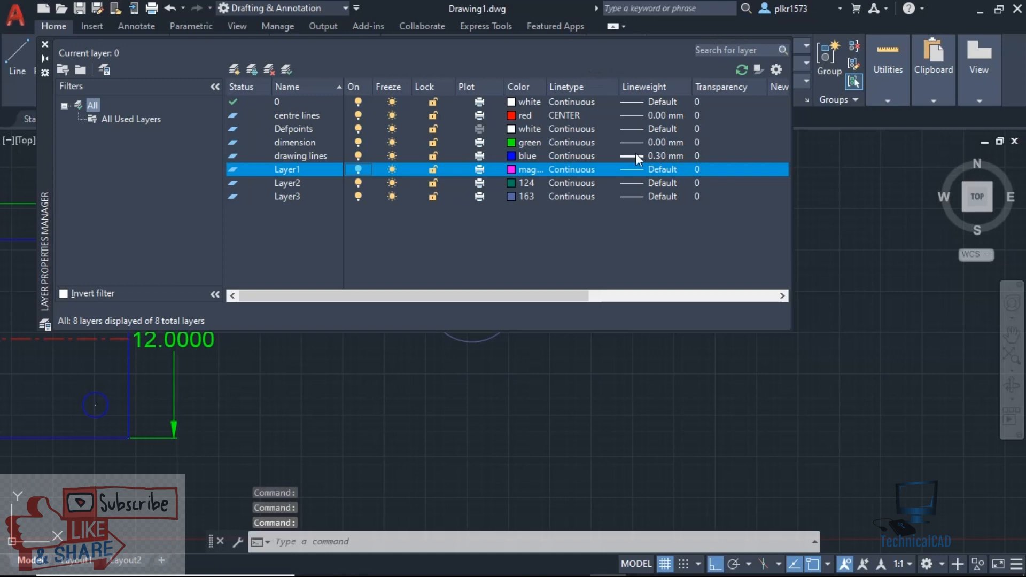
- Switch Layer1 on, off and on again in the layer manager, and freeze and thaw Layer2
scroll(740, 412, "down", 4)
middle_click_drag(672, 366, 695, 465)
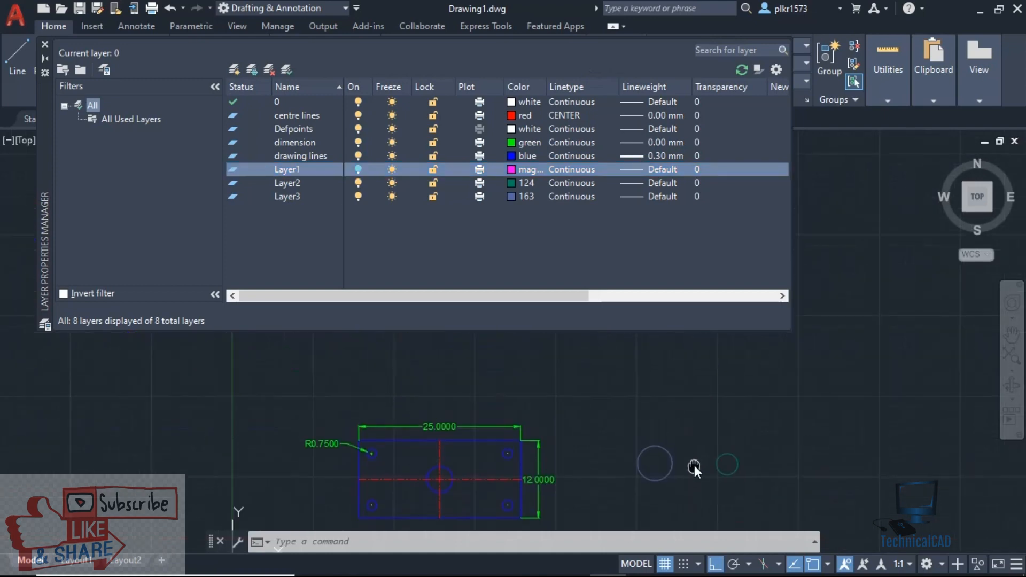
scroll(687, 457, "up", 2)
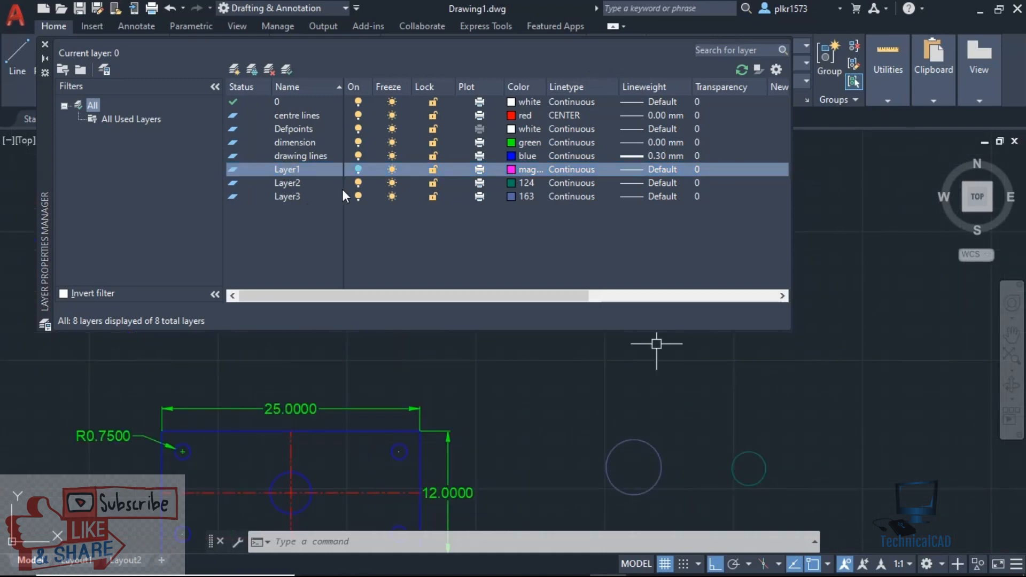
left_click(358, 170)
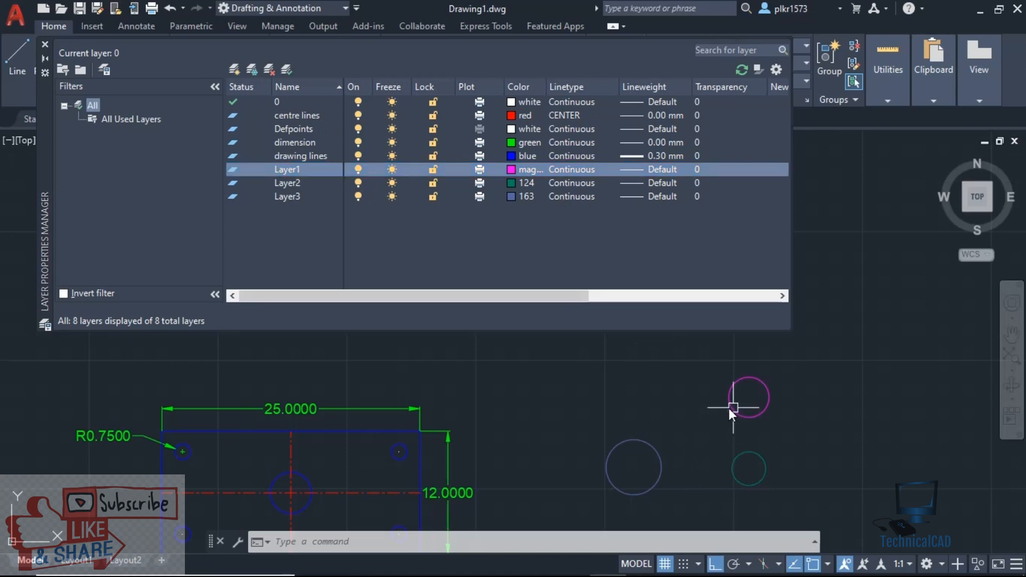
left_click(358, 170)
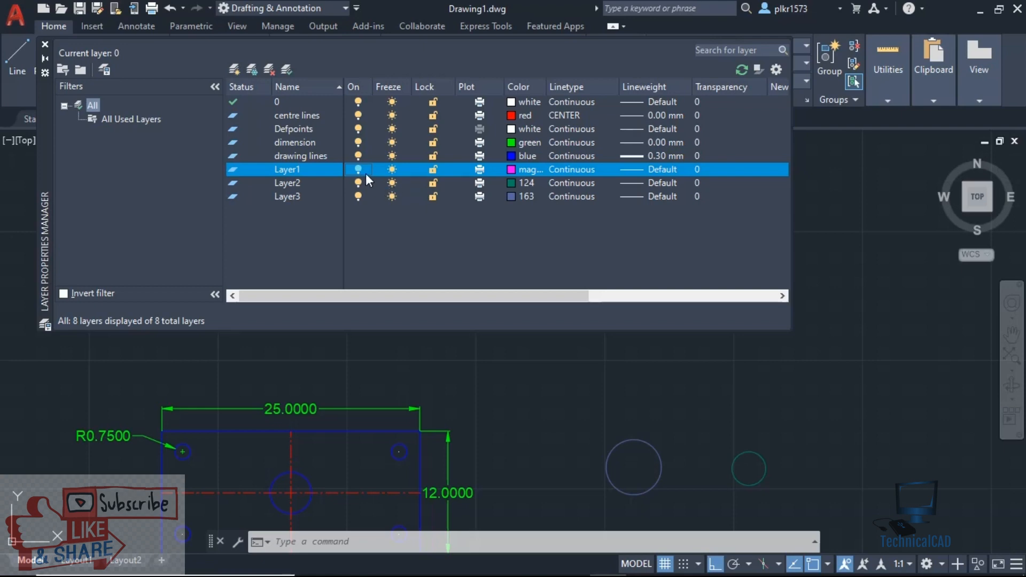
left_click(359, 170)
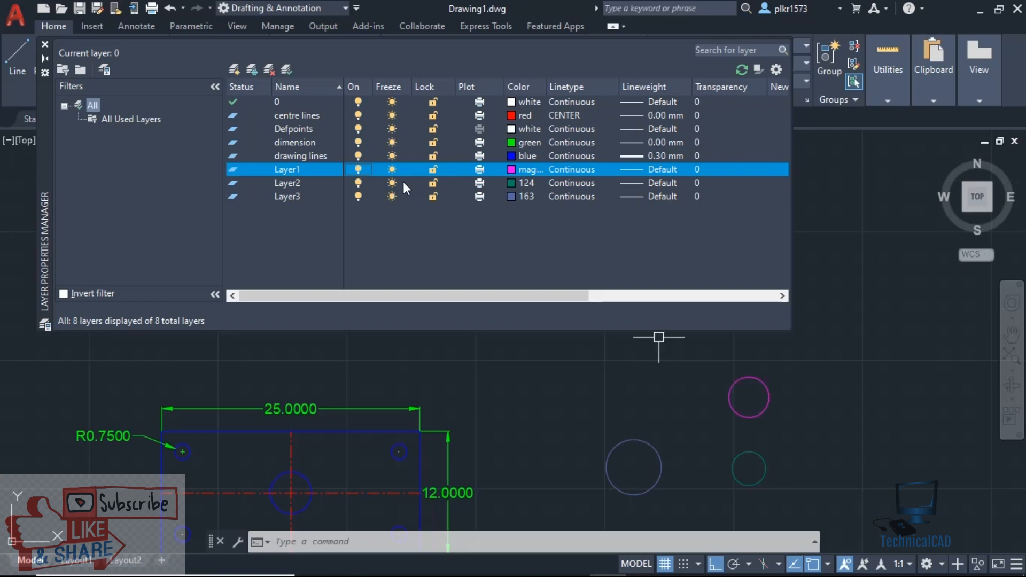
left_click(394, 182)
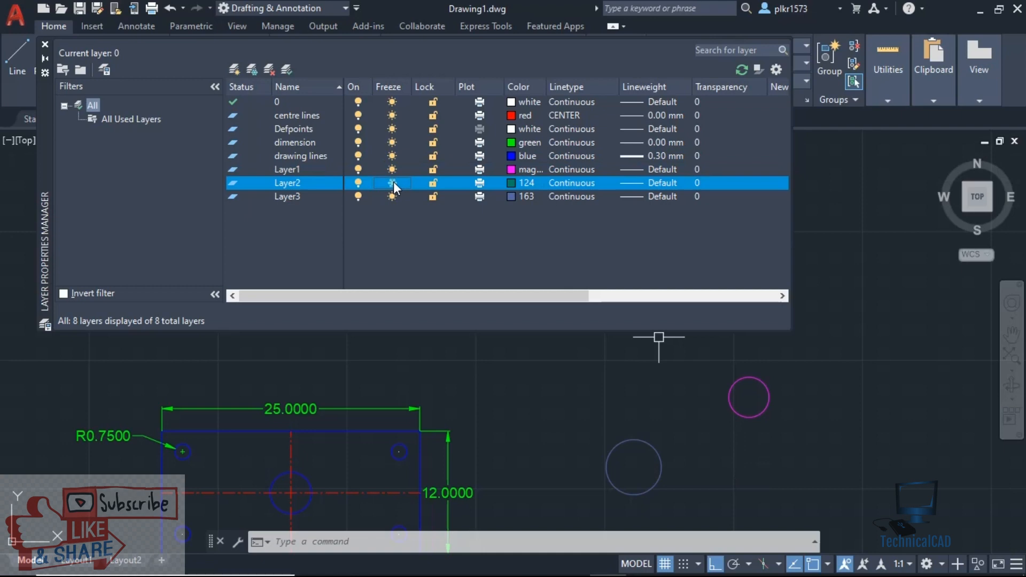
left_click(393, 181)
- Turn off Layer1, freeze Layer2 and close the layer manager
left_click(357, 169)
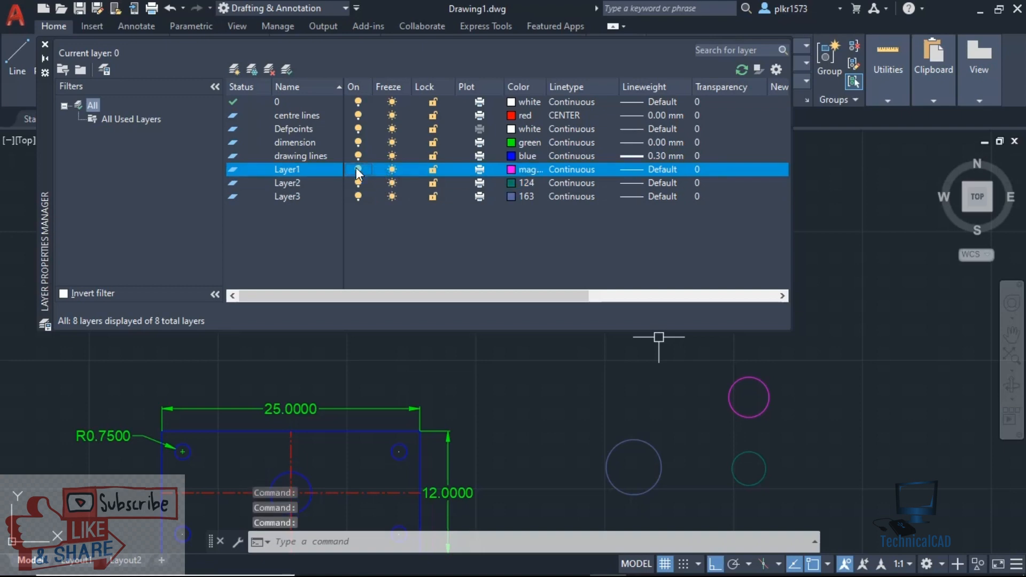
left_click(395, 185)
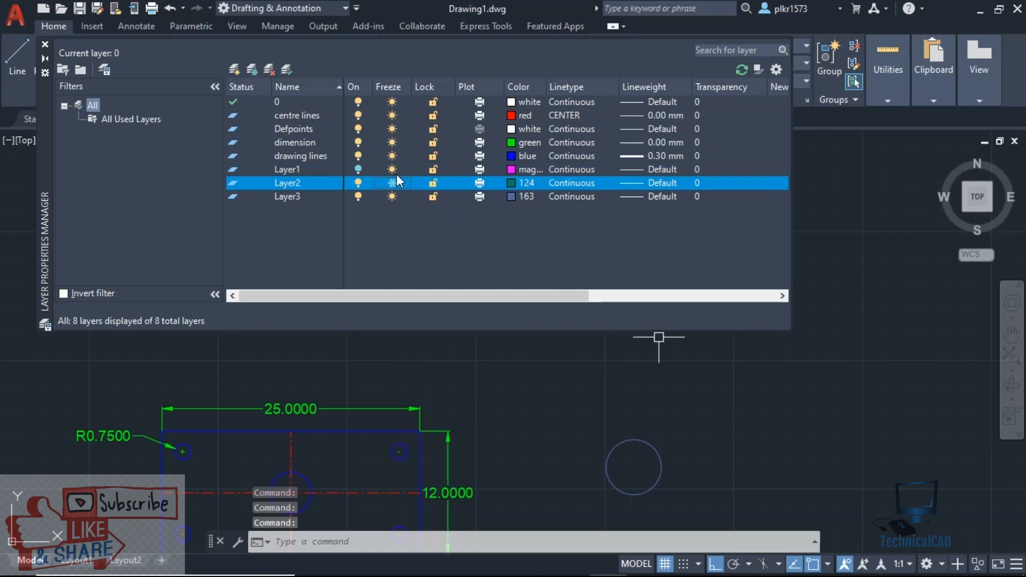
left_click(45, 44)
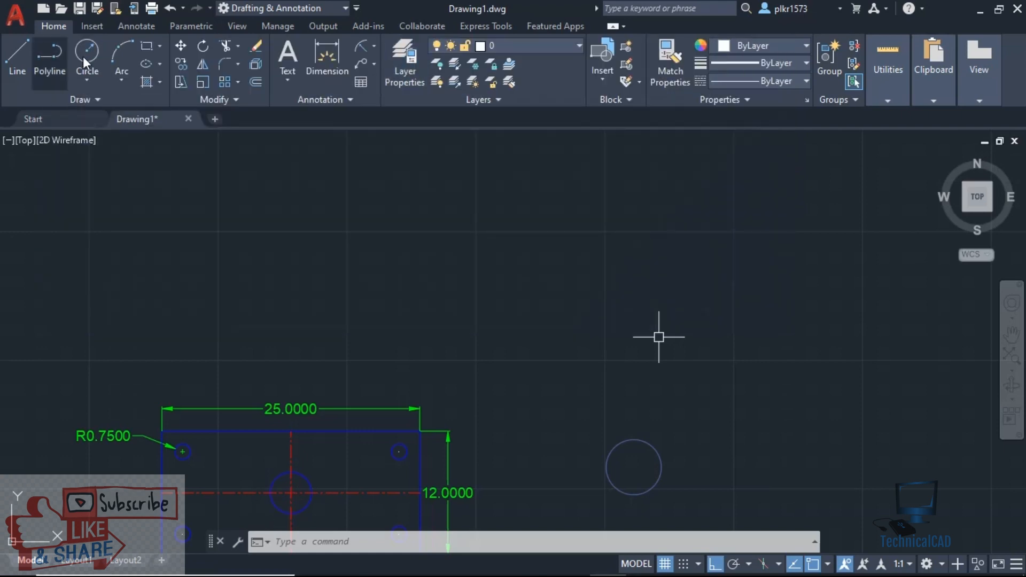
scroll(580, 324, "down", 2)
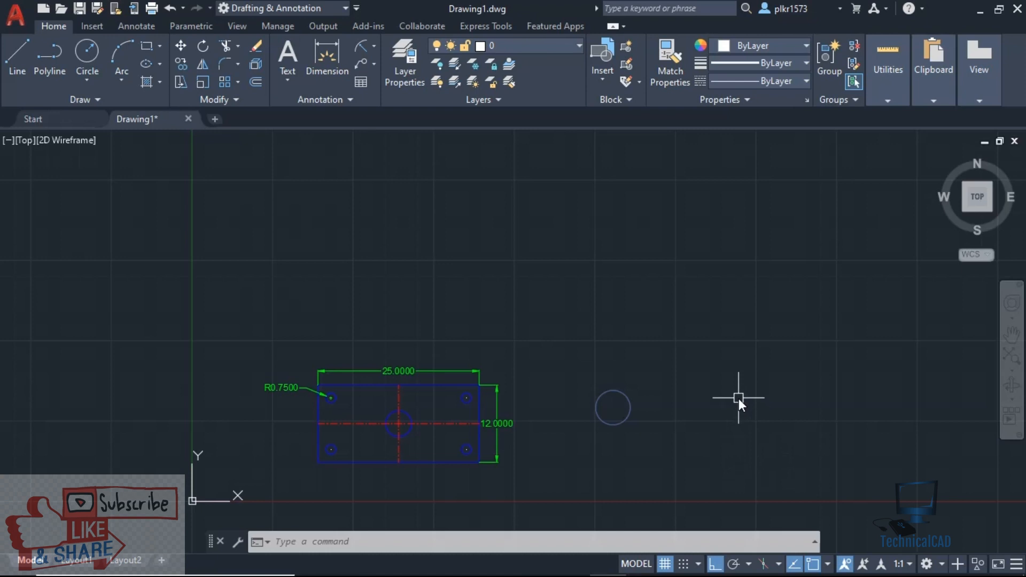
type("ER")
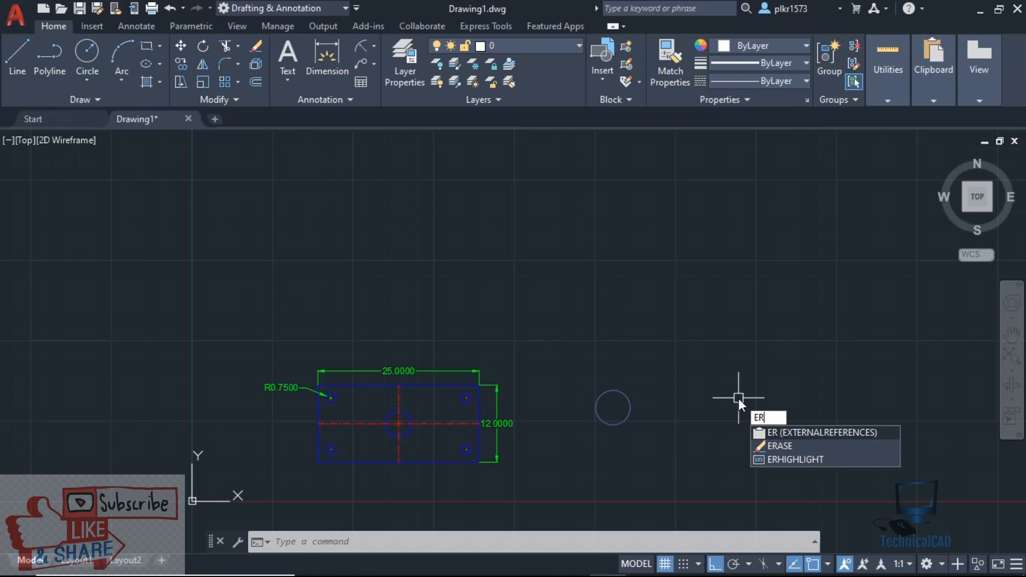
key("Escape")
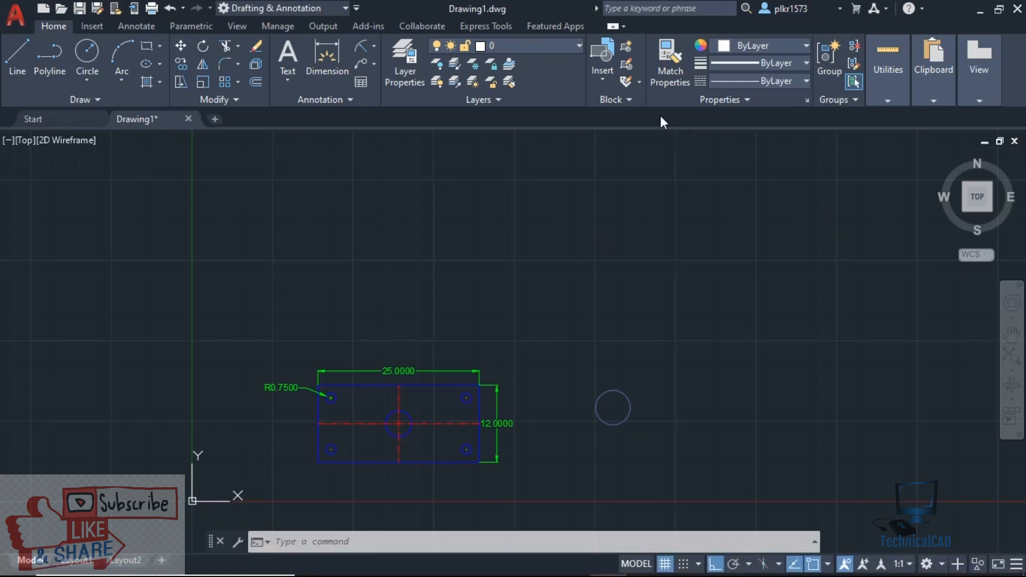
type("er")
key("Return")
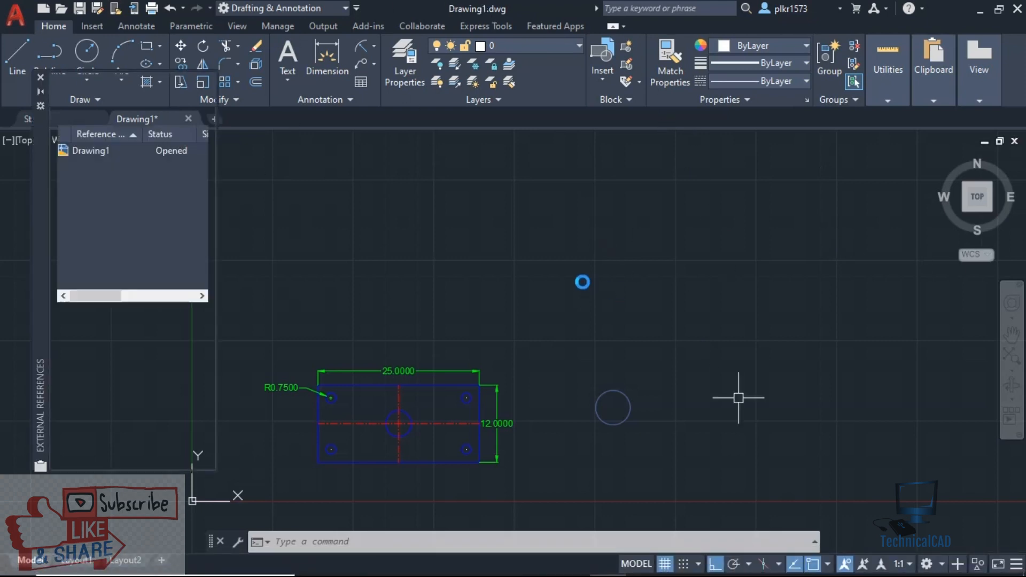
left_click(40, 77)
- Erase the objects beside the plate with a crossing window over the area of the three sample circles
type("e")
key("Return")
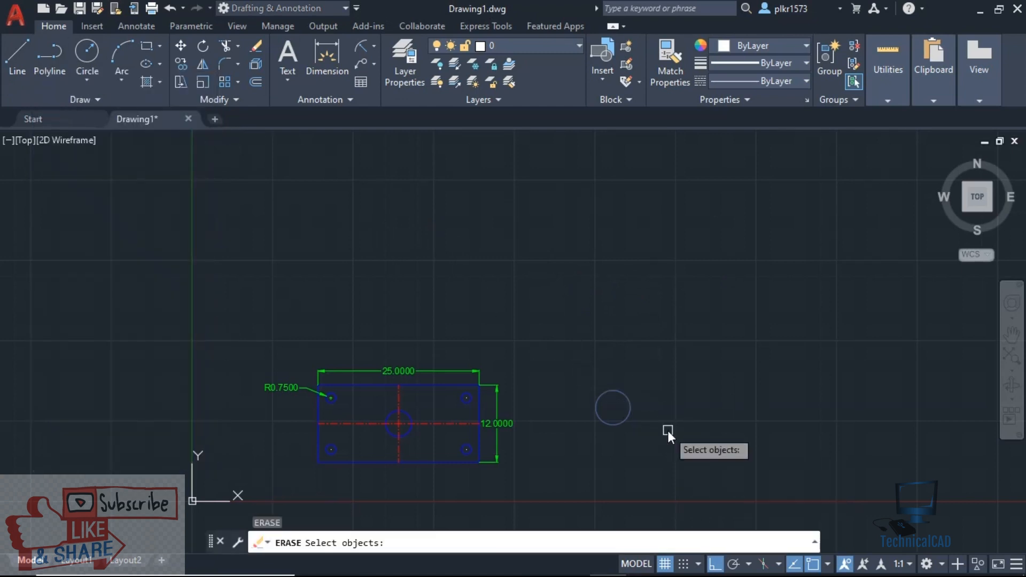
left_click(777, 491)
left_click(534, 255)
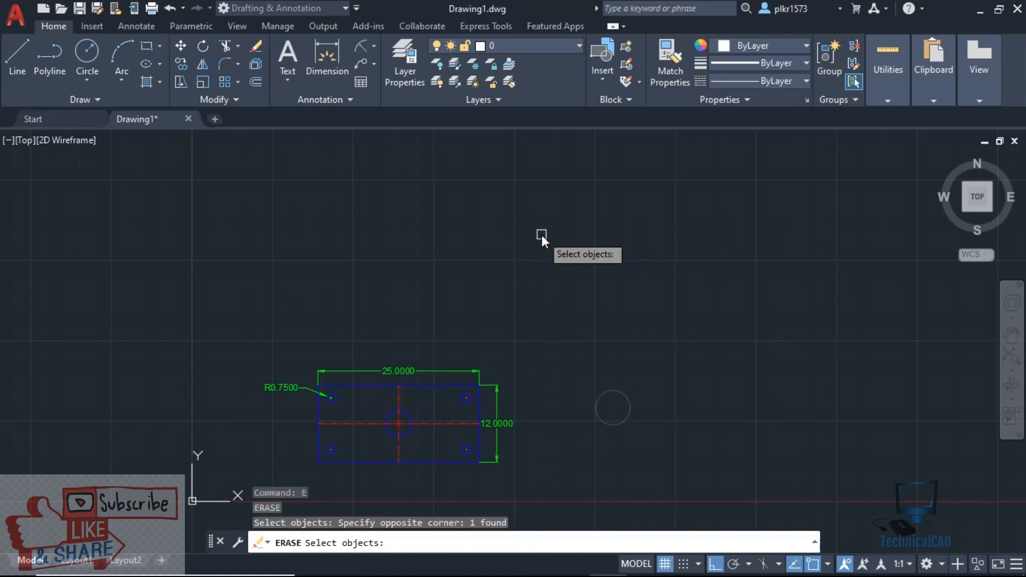
key("Return")
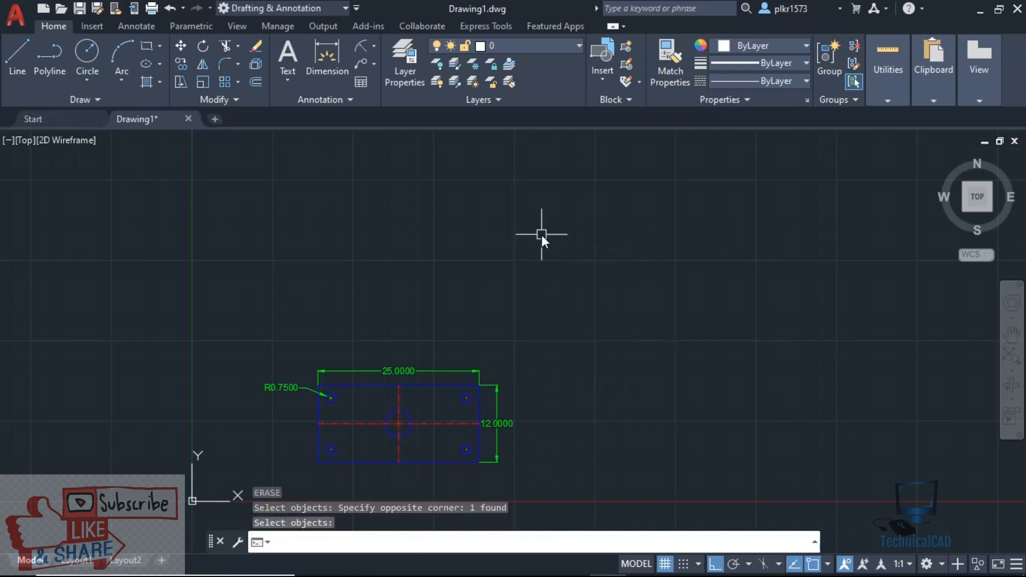
key("Escape")
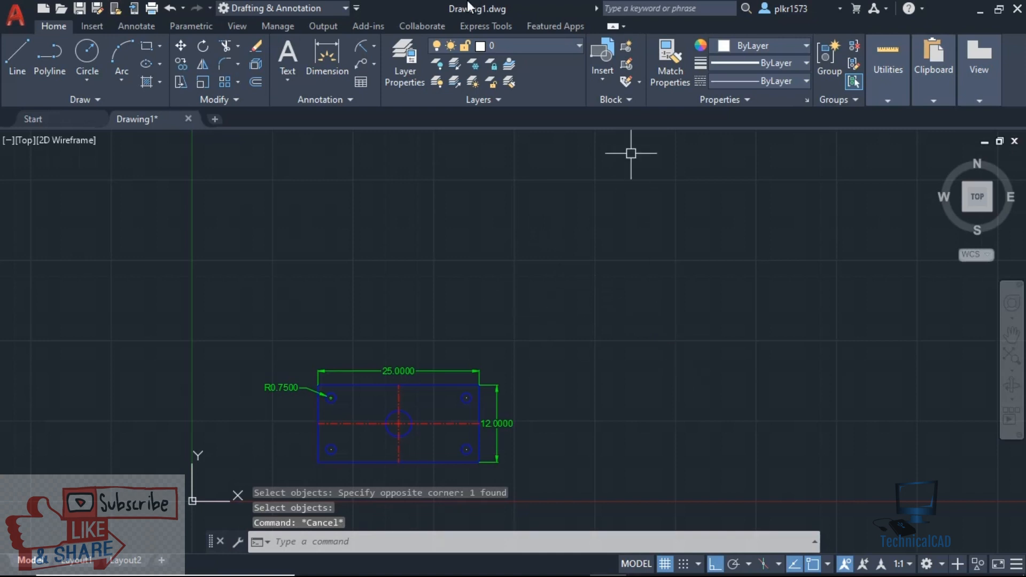
- Turn Layer1 back on and thaw Layer2 to check their circles after the window erase, and close the layer manager
left_click(394, 69)
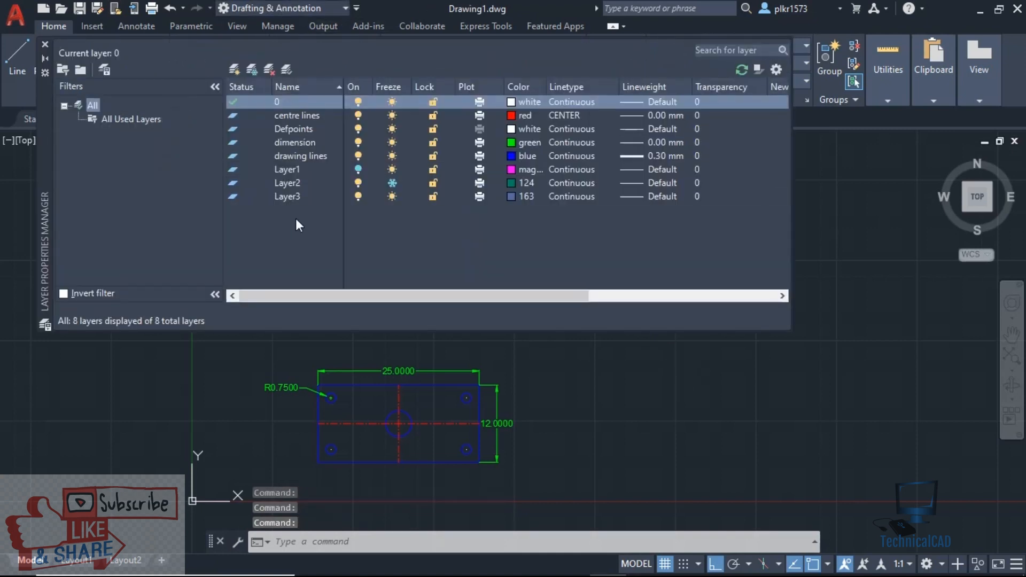
left_click(359, 169)
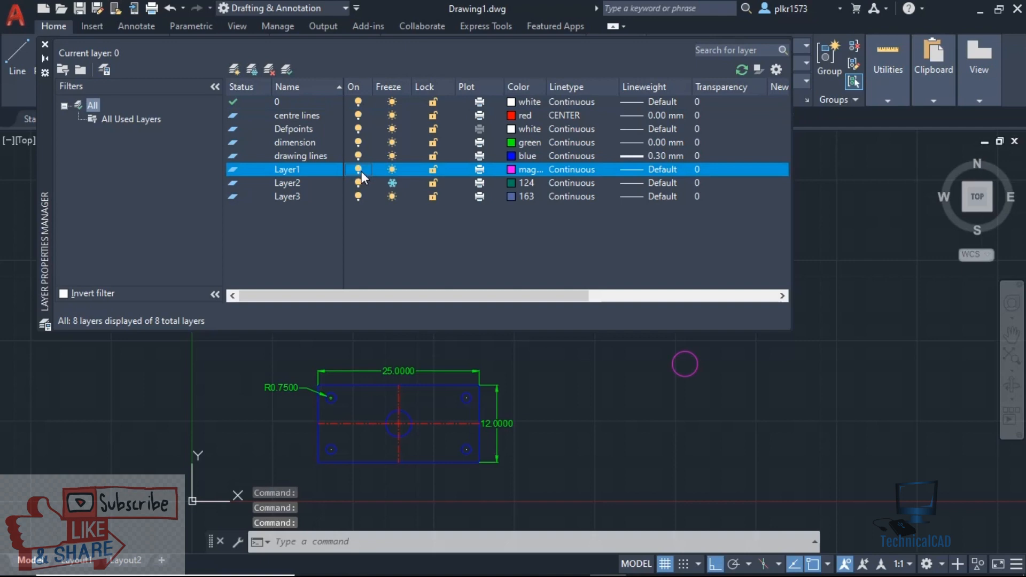
left_click(395, 183)
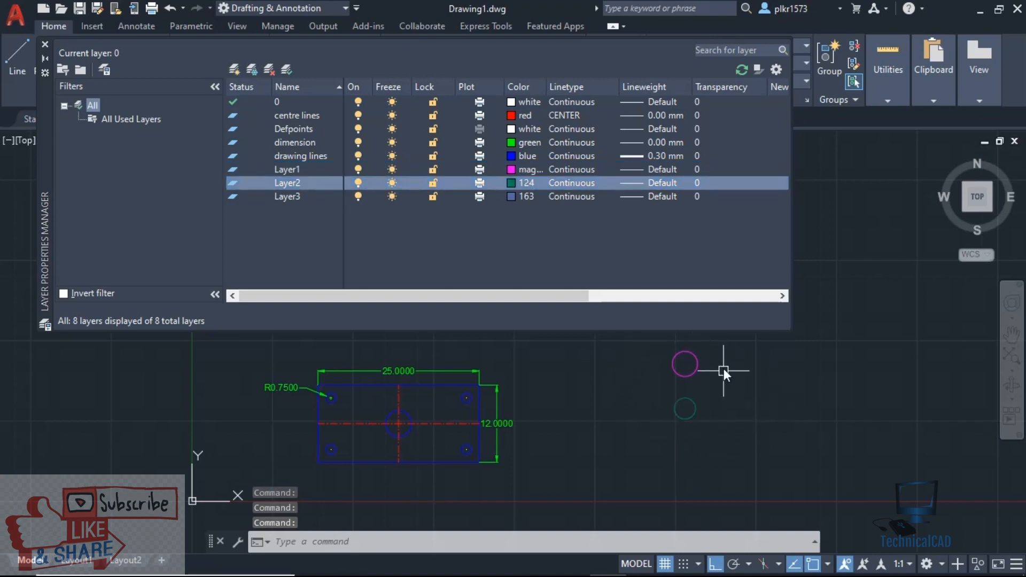
left_click(44, 43)
middle_click_drag(596, 431, 475, 406)
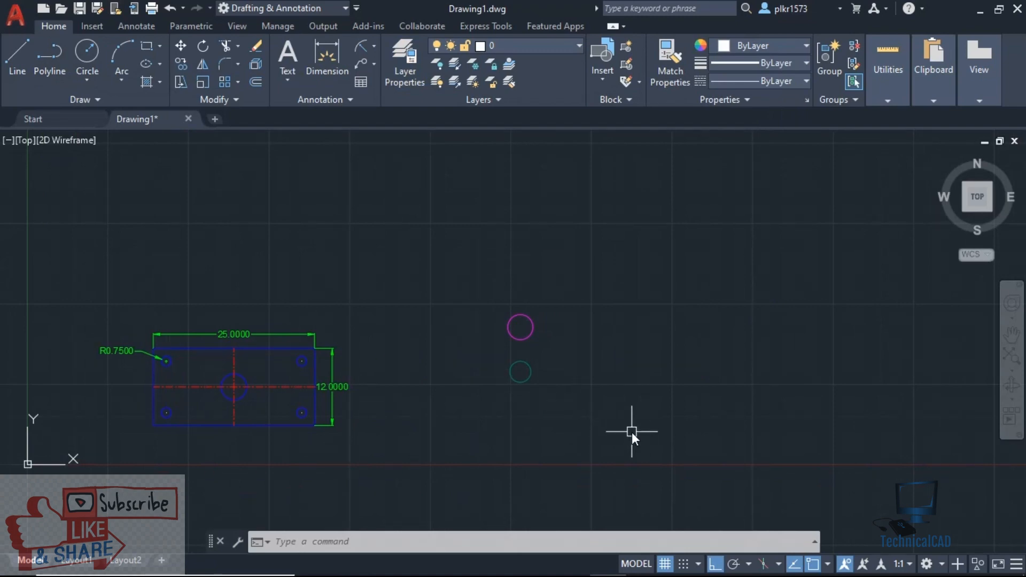
type("E")
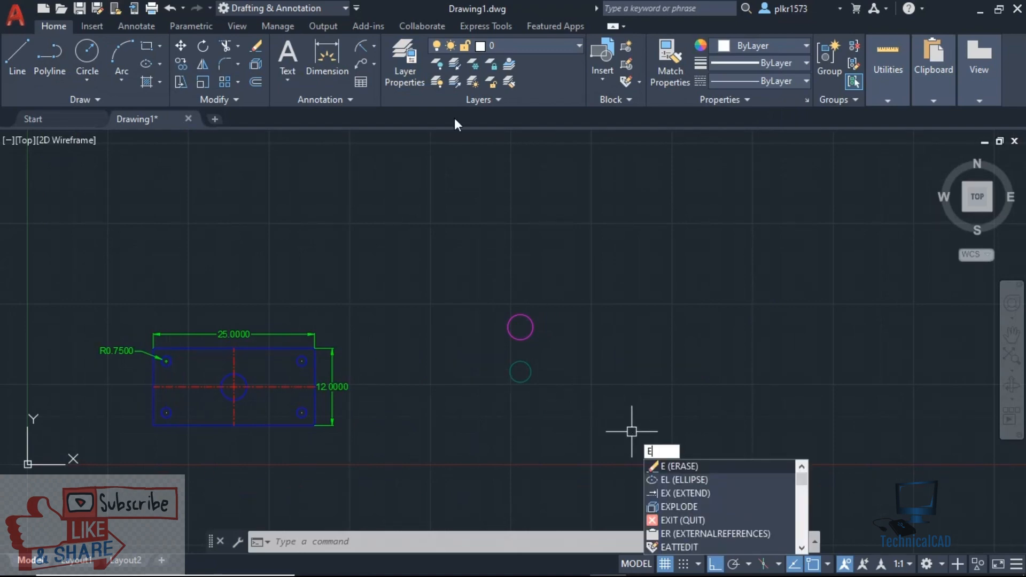
key("Escape")
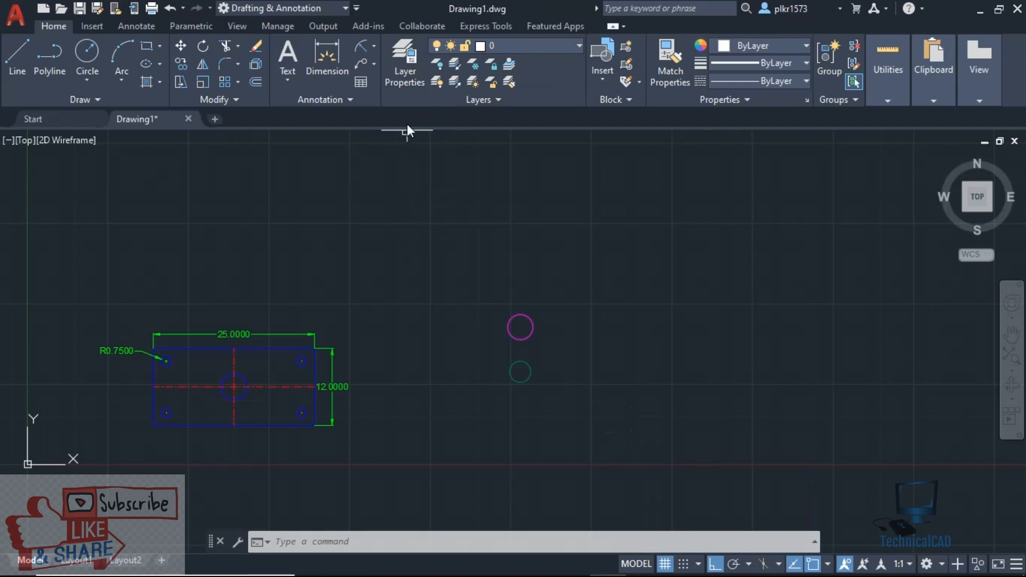
- Turn Layer1 off and freeze Layer2 once more, and close the layer manager
left_click(404, 67)
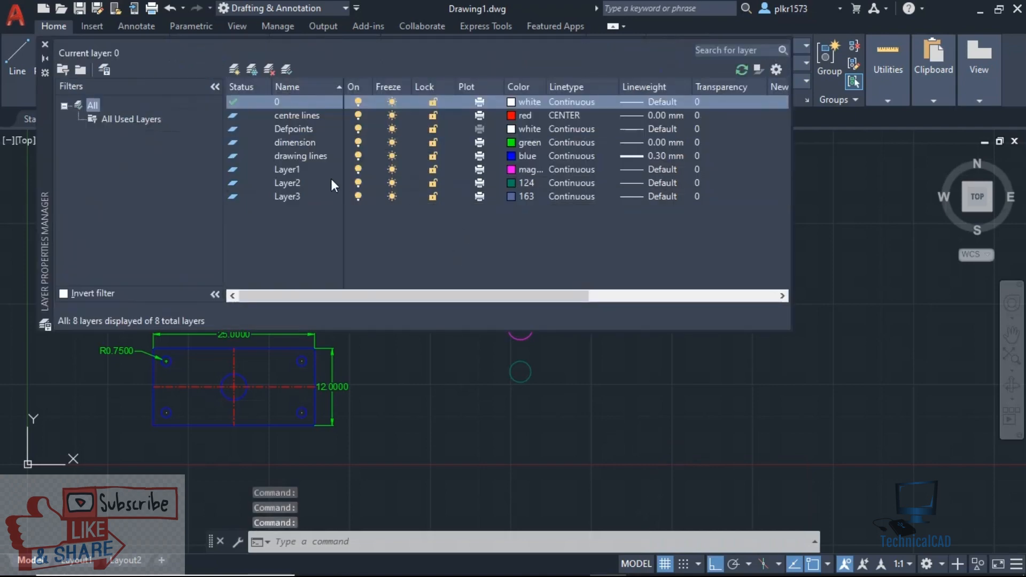
left_click(357, 169)
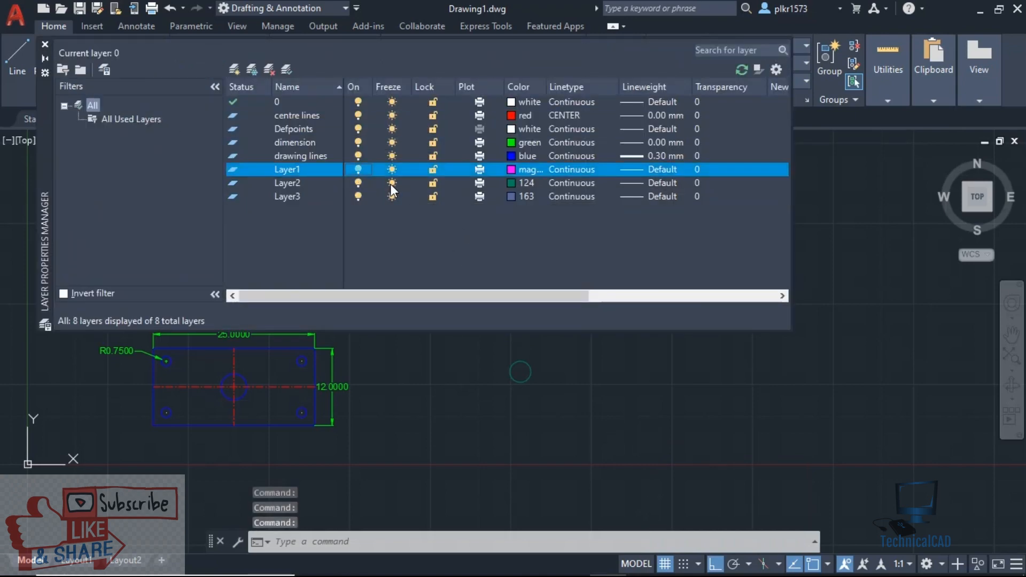
left_click(392, 184)
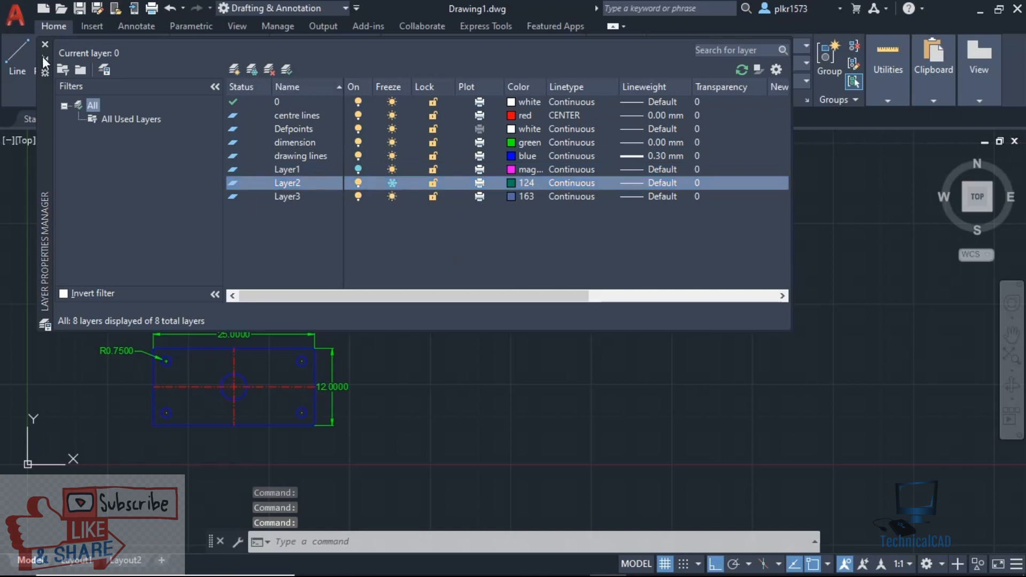
left_click(46, 42)
- Erase the drawing's objects using the "all" selection option
type("e")
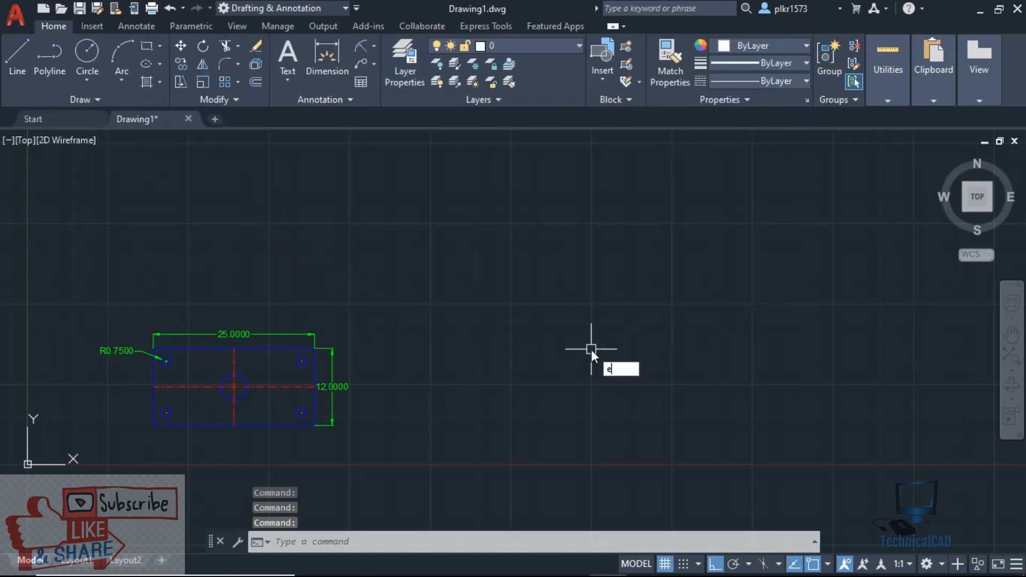
key("Return")
type("all")
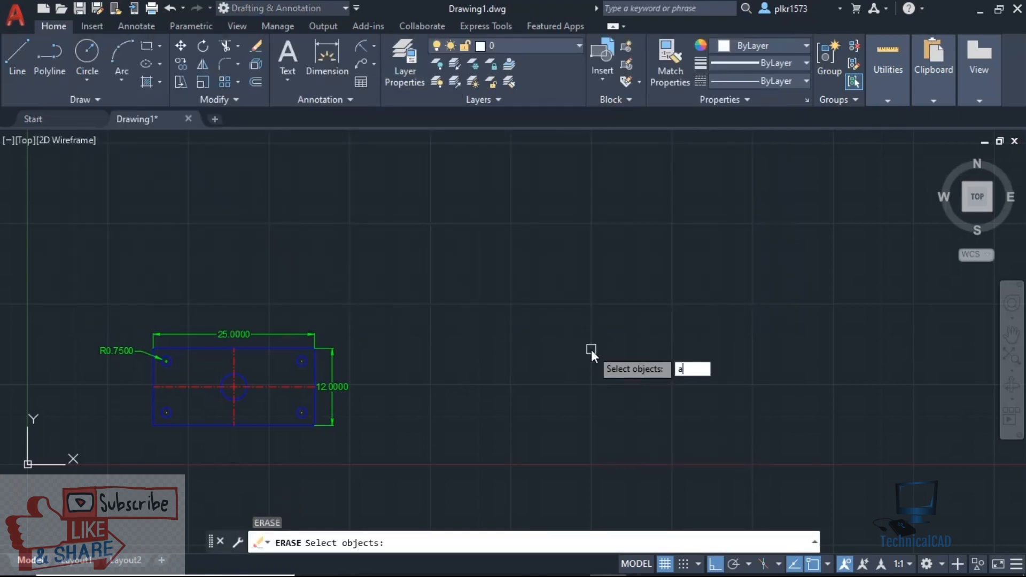
key("Return")
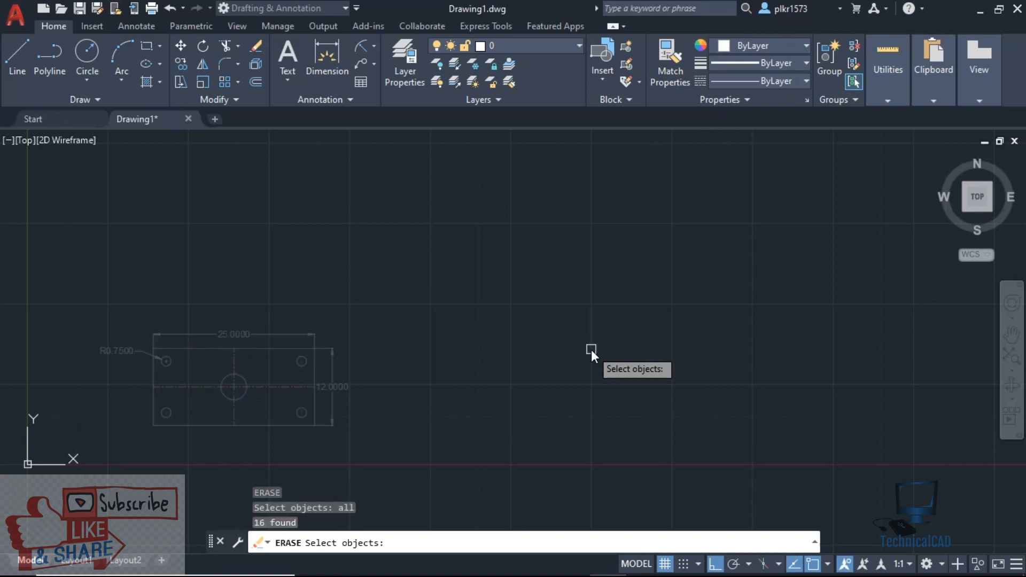
key("Return")
- Turn on Layer1 and thaw Layer2 in the layer manager to check what remains after erasing all objects
mouse_move(518, 293)
middle_mouse_down()
mouse_move(479, 201)
mouse_move(524, 252)
middle_mouse_up()
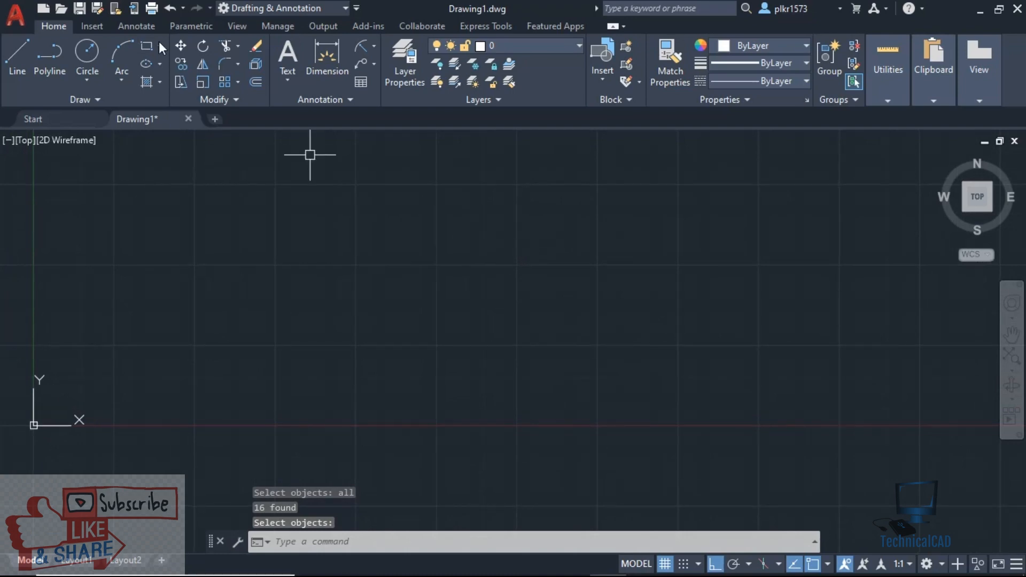
left_click(399, 72)
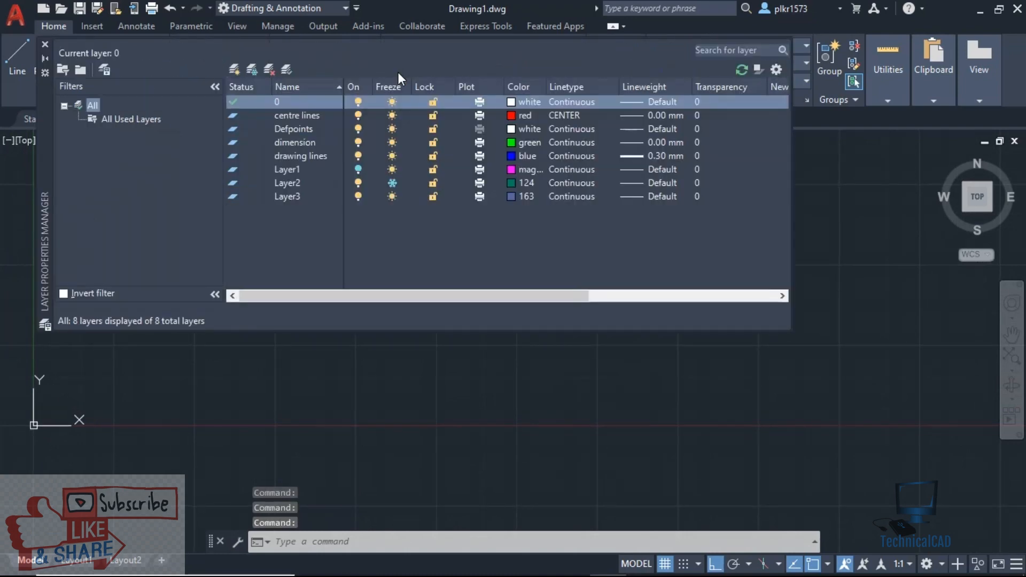
left_click(358, 171)
left_click(392, 184)
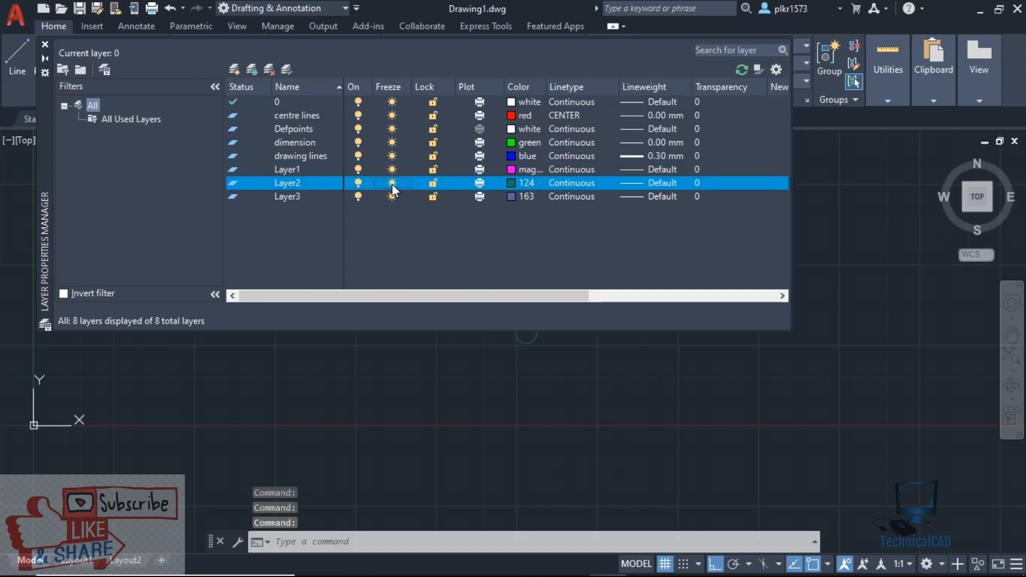
middle_click_drag(509, 420, 566, 496)
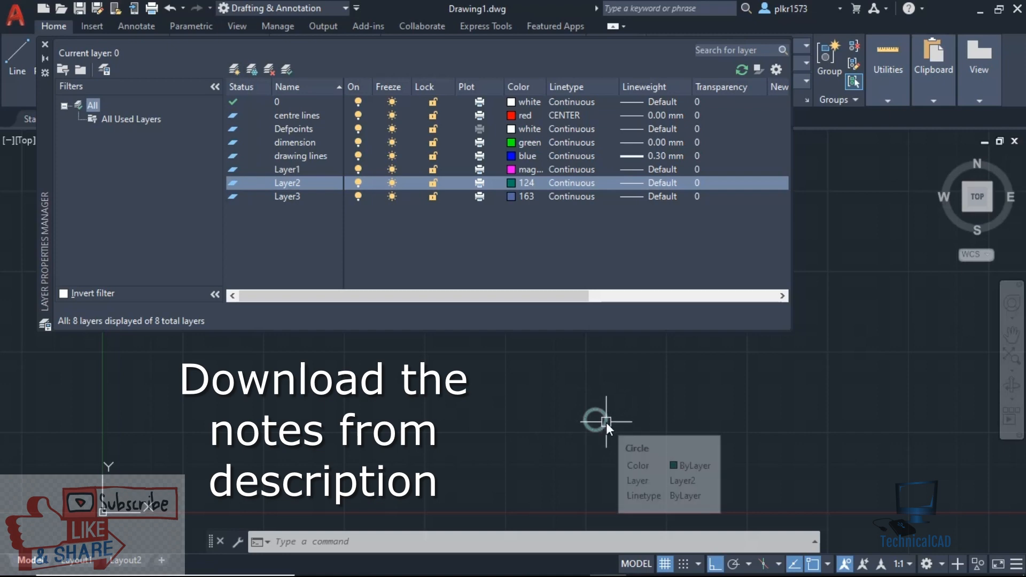
mouse_move(606, 423)
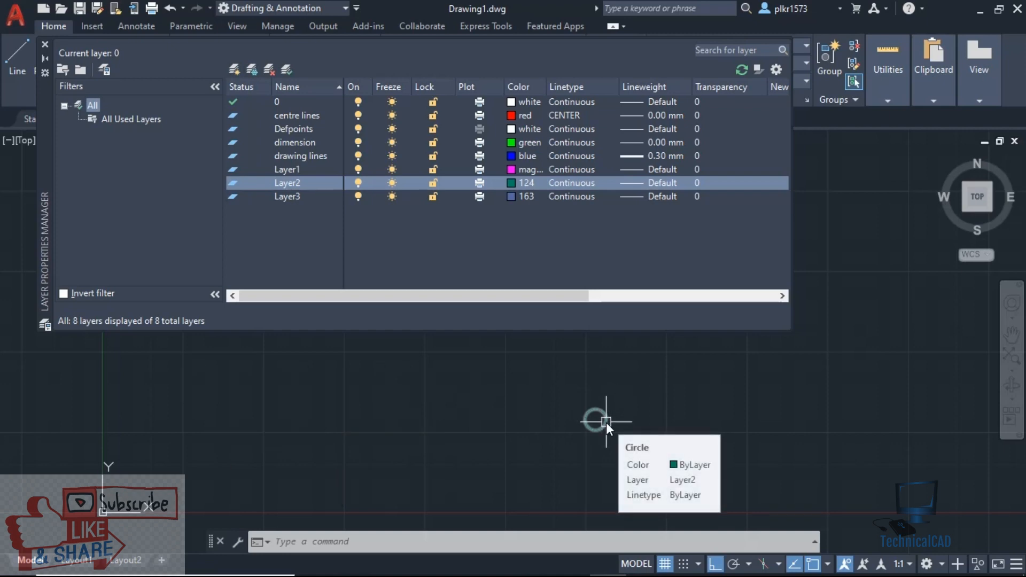
middle_click_drag(614, 428, 470, 441)
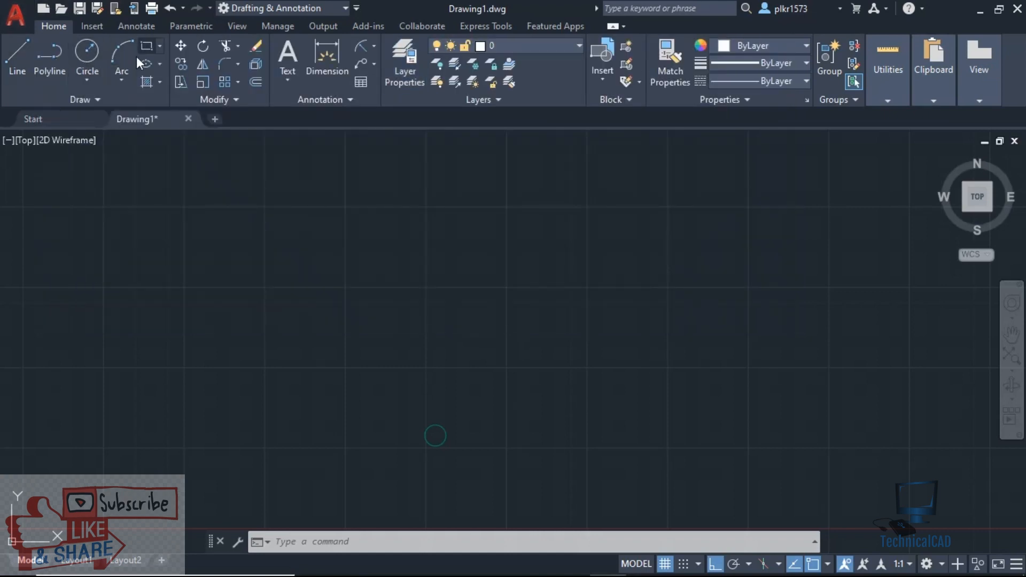
- Undo the all-objects erase and the recent on/off and freeze/thaw changes to Layer1 and Layer2
left_click(170, 8)
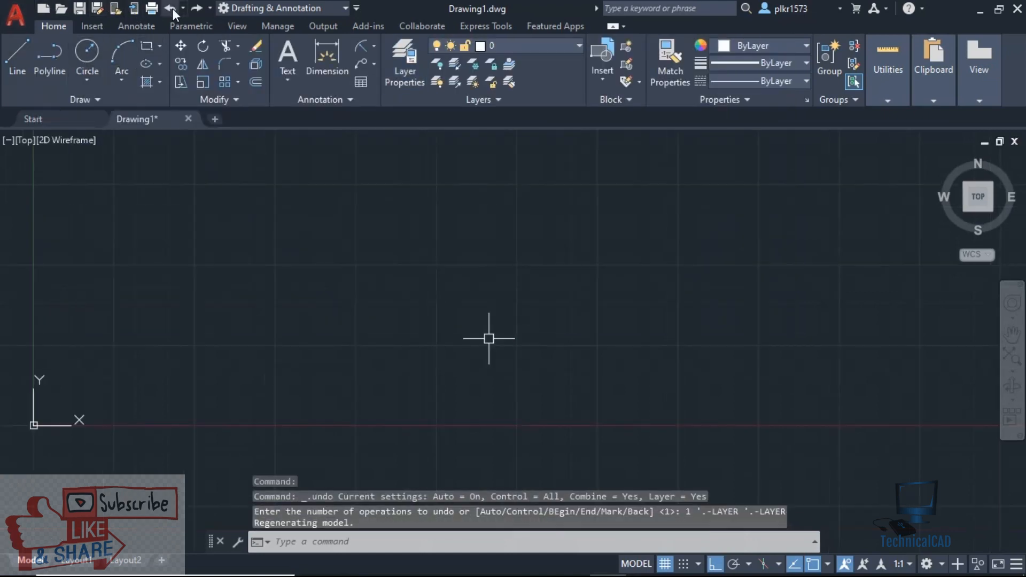
left_click(172, 8)
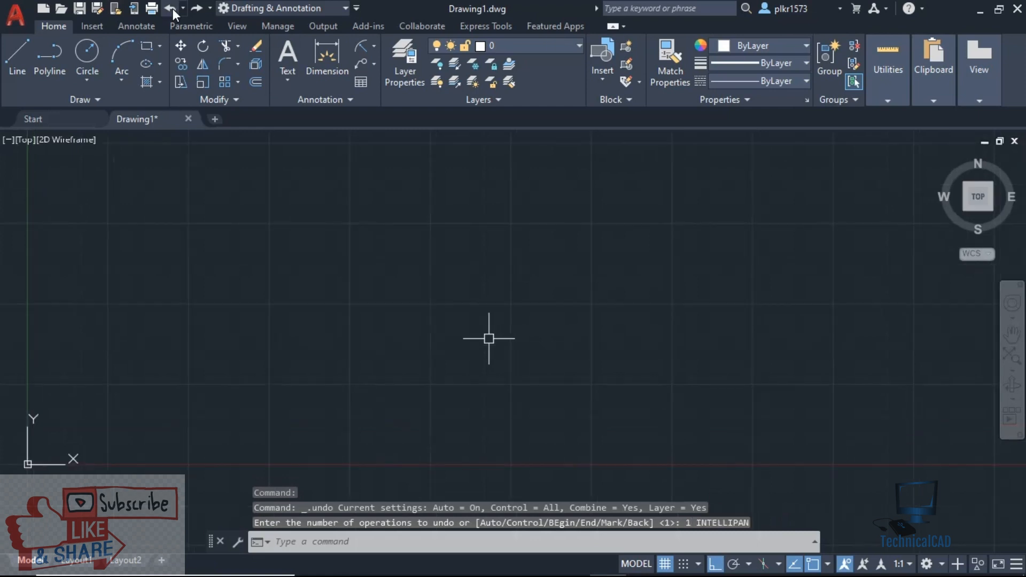
left_click(172, 8)
left_click(172, 8)
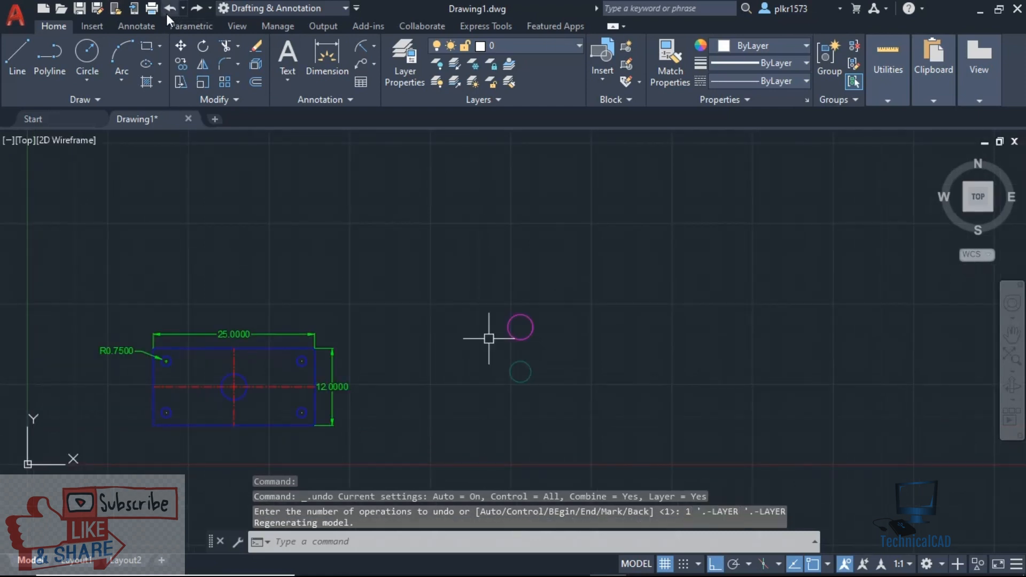
left_click(167, 9)
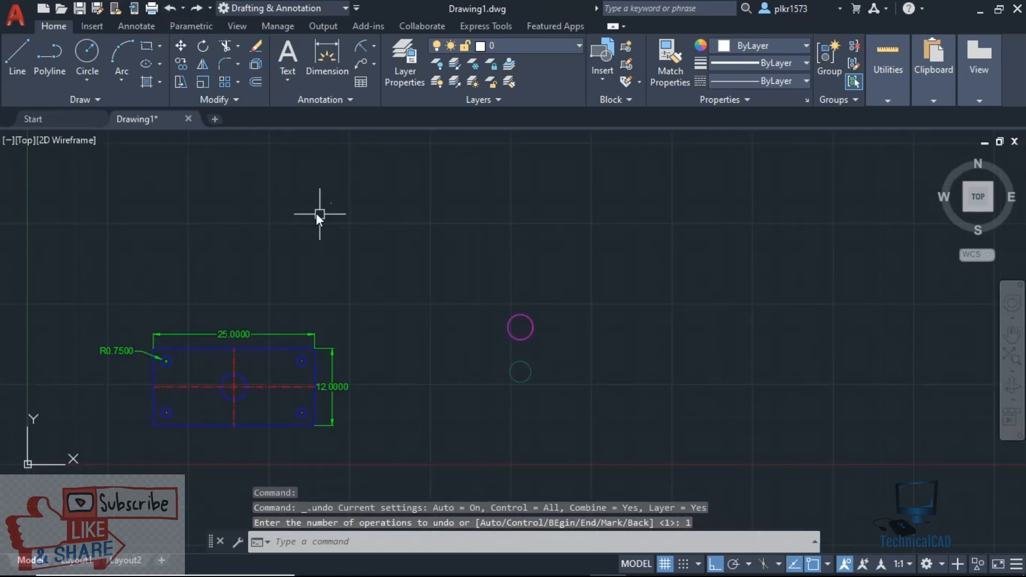
left_click(168, 8)
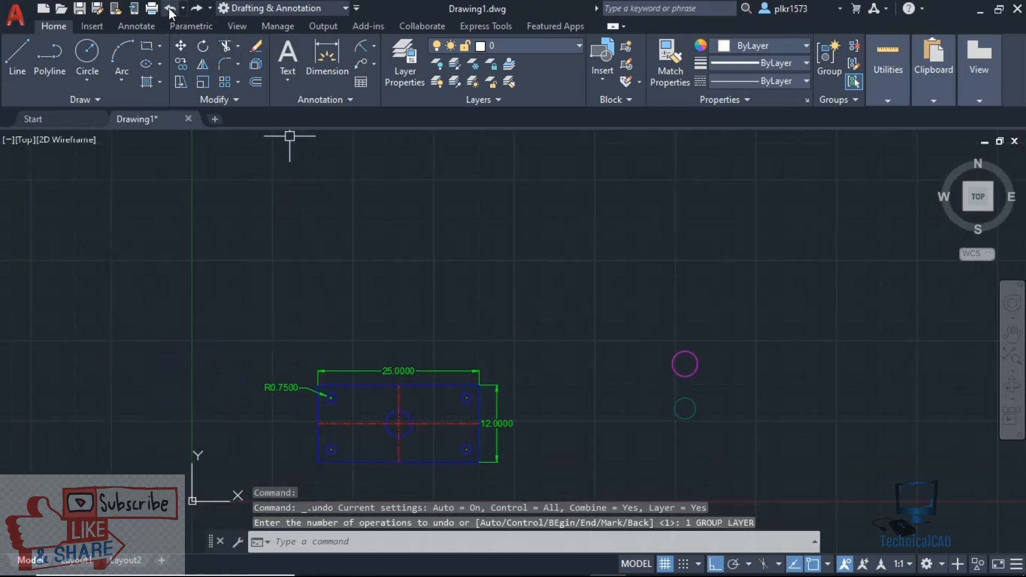
left_click(179, 12)
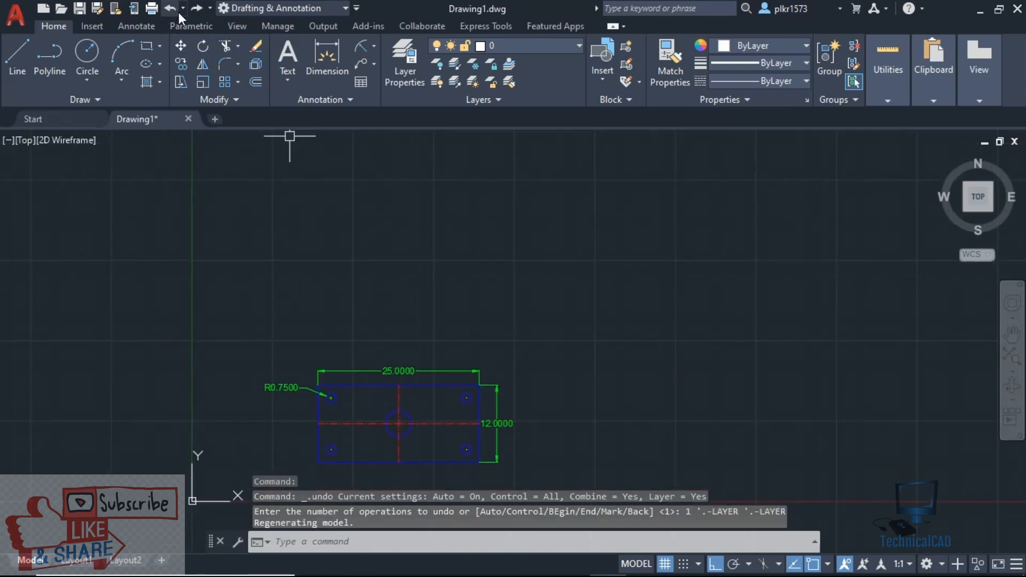
- Turn on Layer1 and thaw Layer2 in the layer manager
scroll(410, 350, "up", 5)
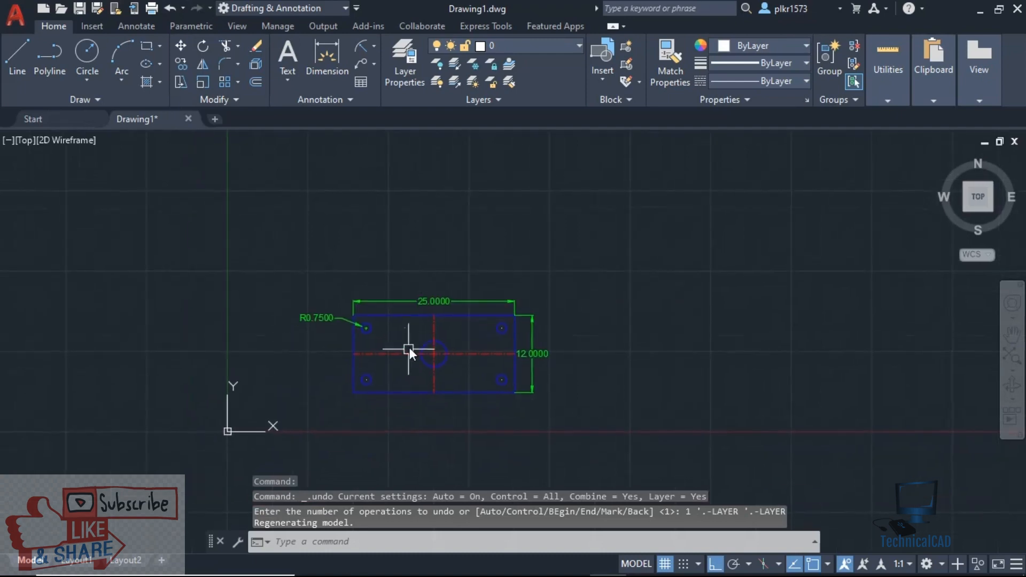
scroll(409, 355, "down", 3)
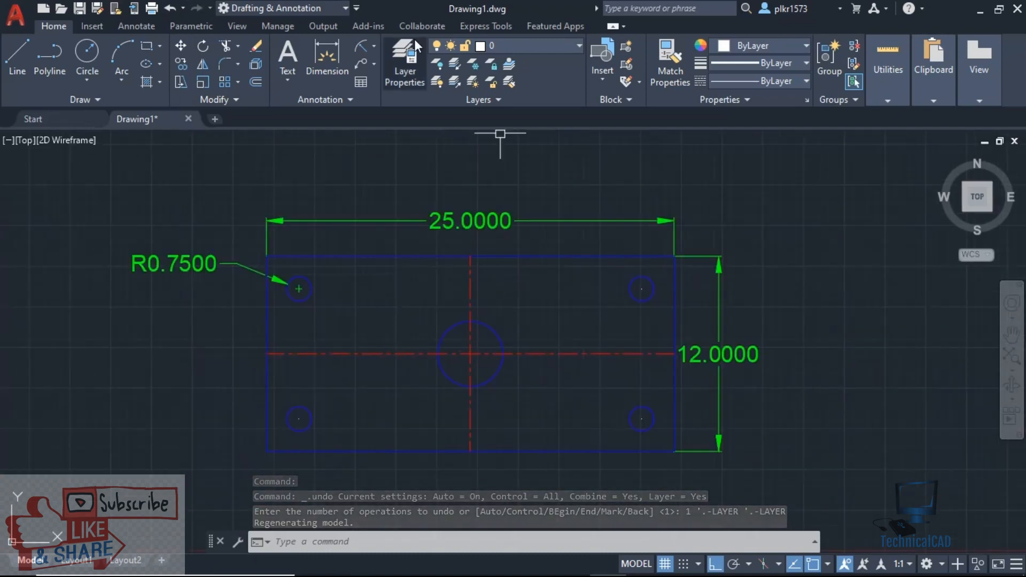
left_click(405, 66)
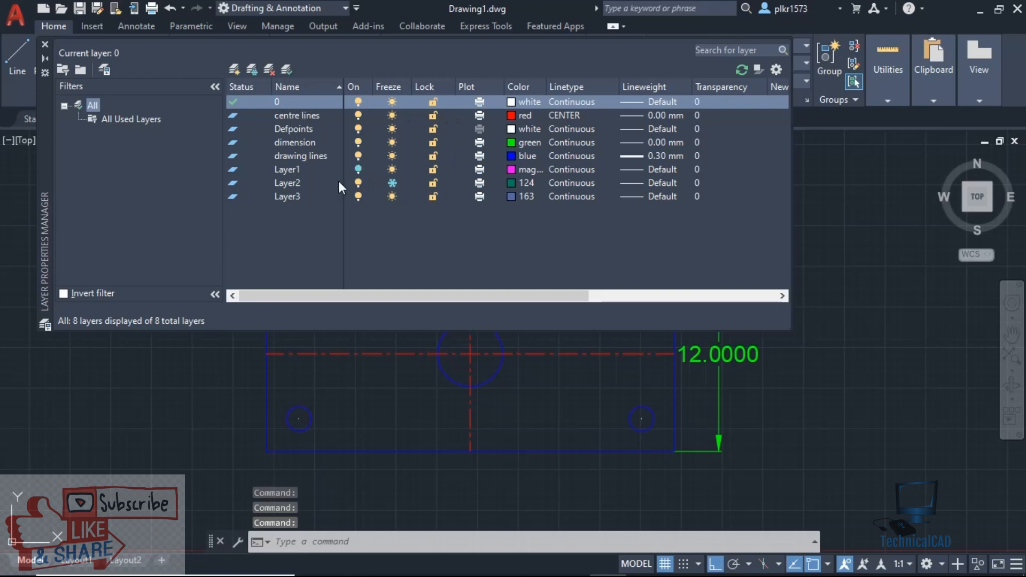
left_click(358, 169)
left_click(392, 183)
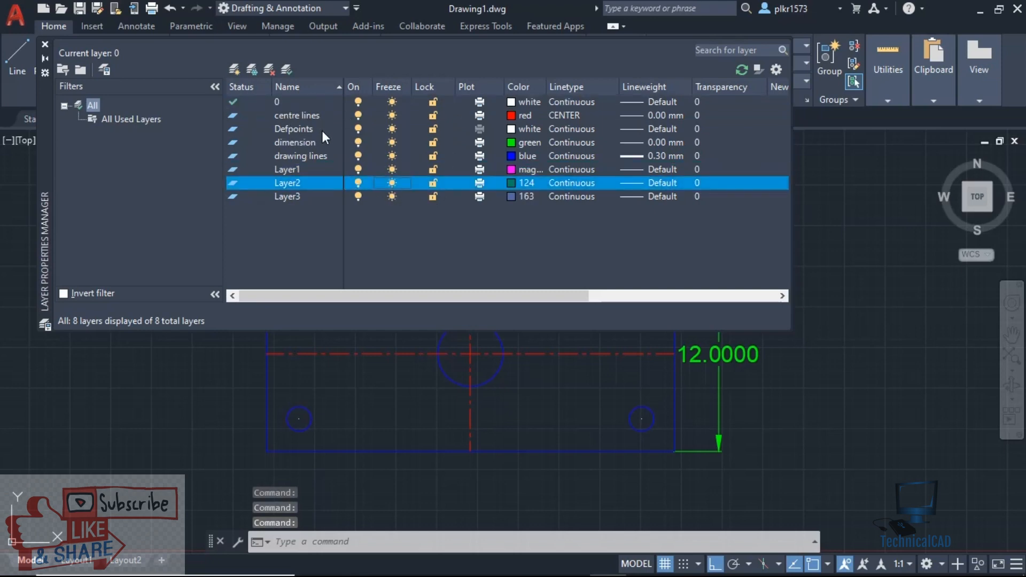
- Lock the drawing lines layer and close the layer manager
left_click(433, 157)
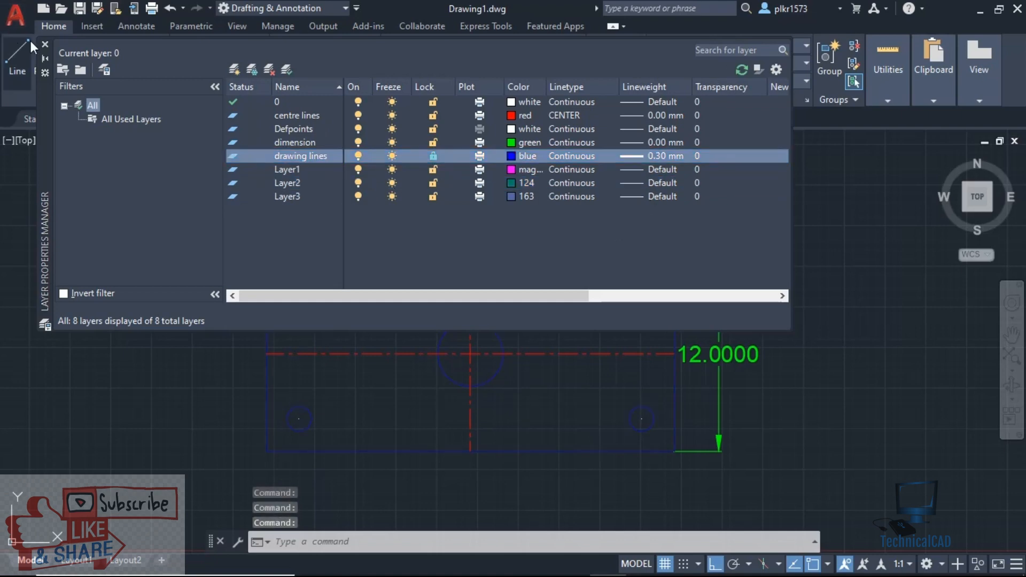
left_click(45, 44)
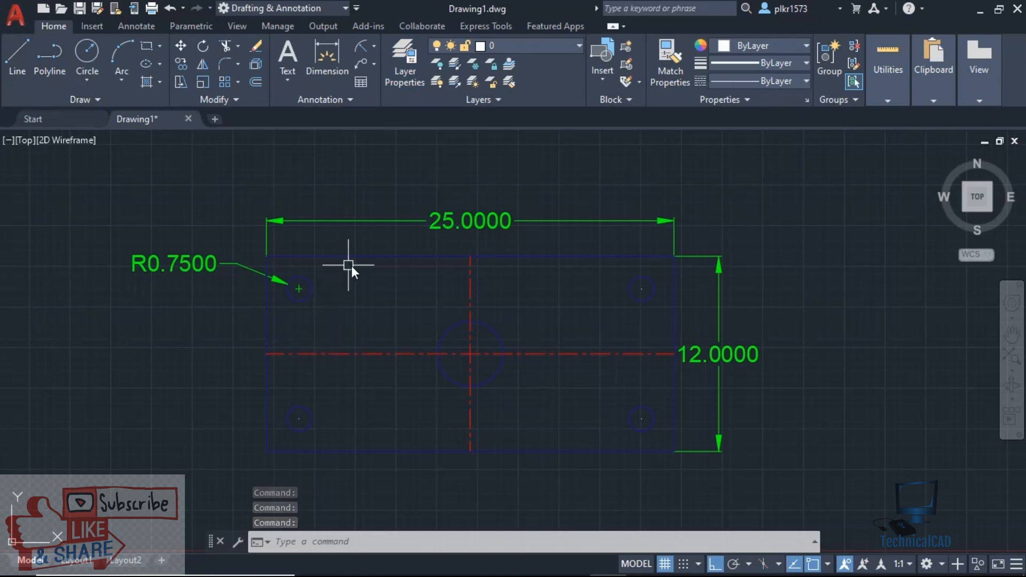
- Try to delete the plate's rectangular outline on the locked drawing lines layer
mouse_move(356, 258)
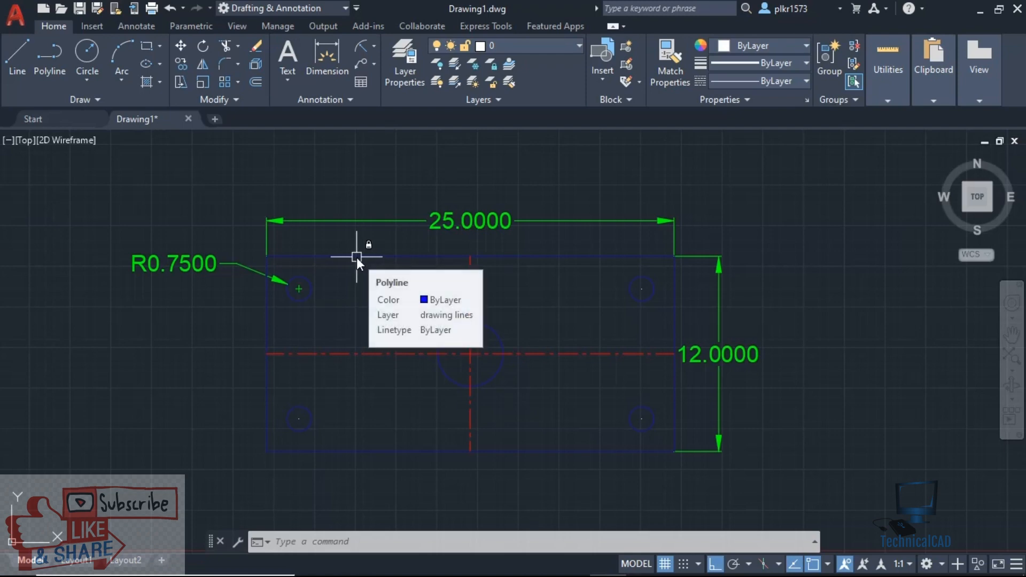
left_click(357, 258)
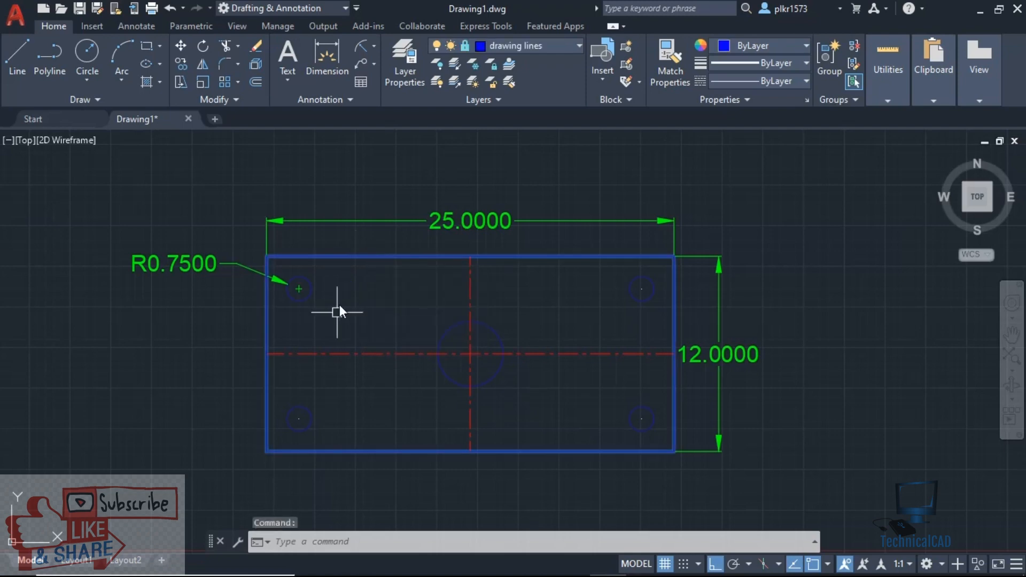
left_click(266, 365)
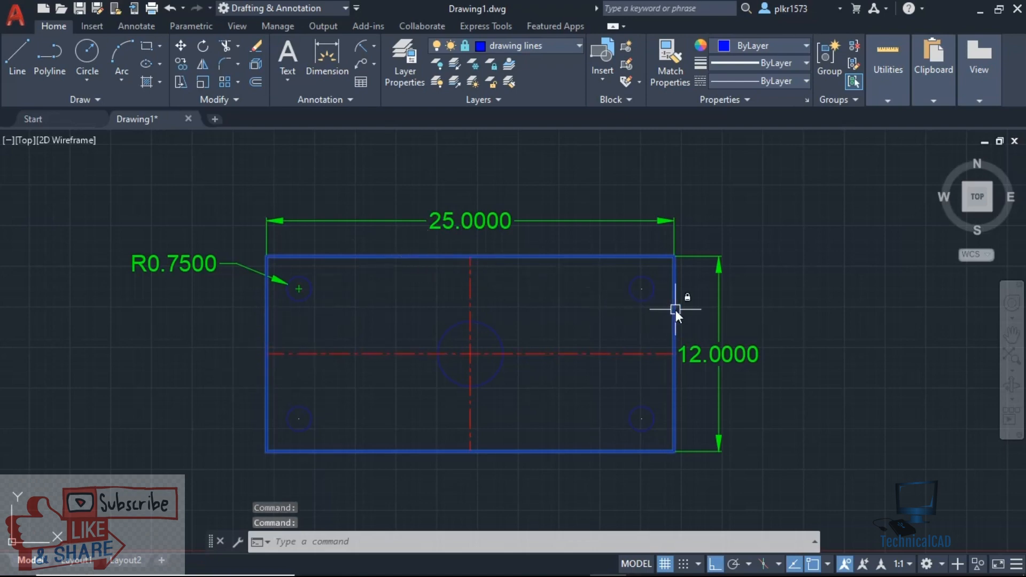
key("Delete")
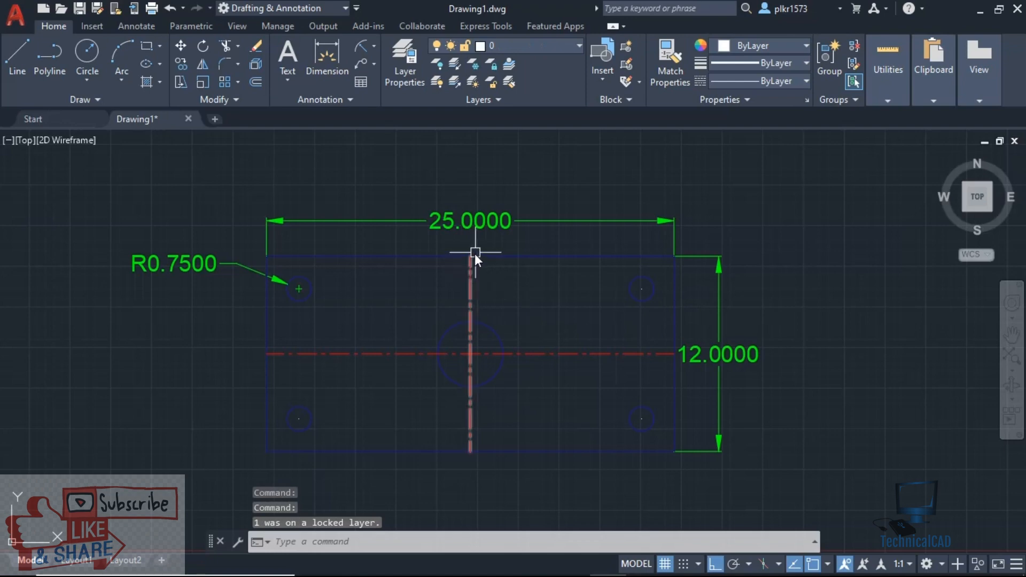
- Try to edit the plate's outline on the locked layer with the polyline edit command, and cancel the command
left_click(491, 256)
type("pe")
key("Return")
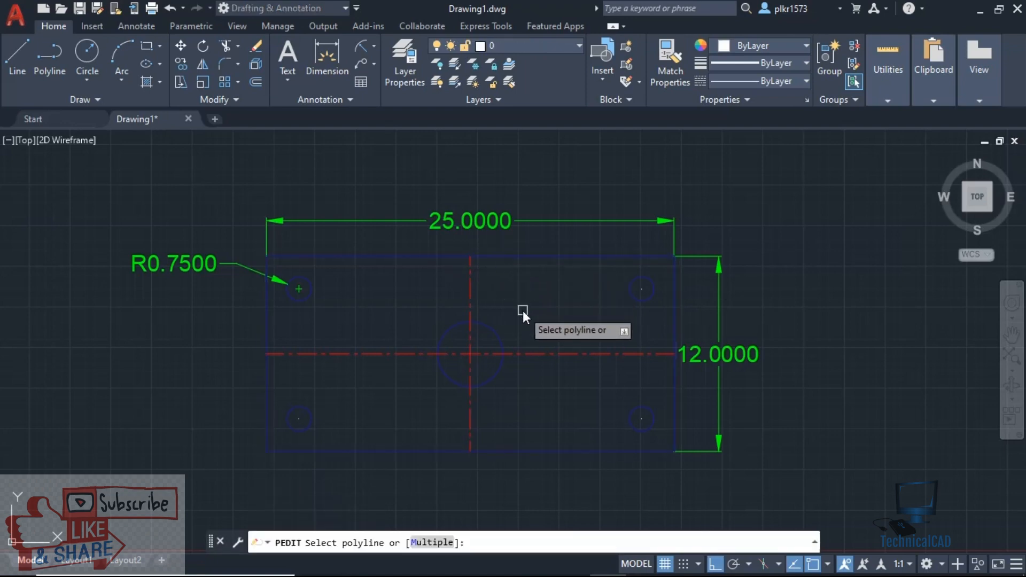
key("Escape")
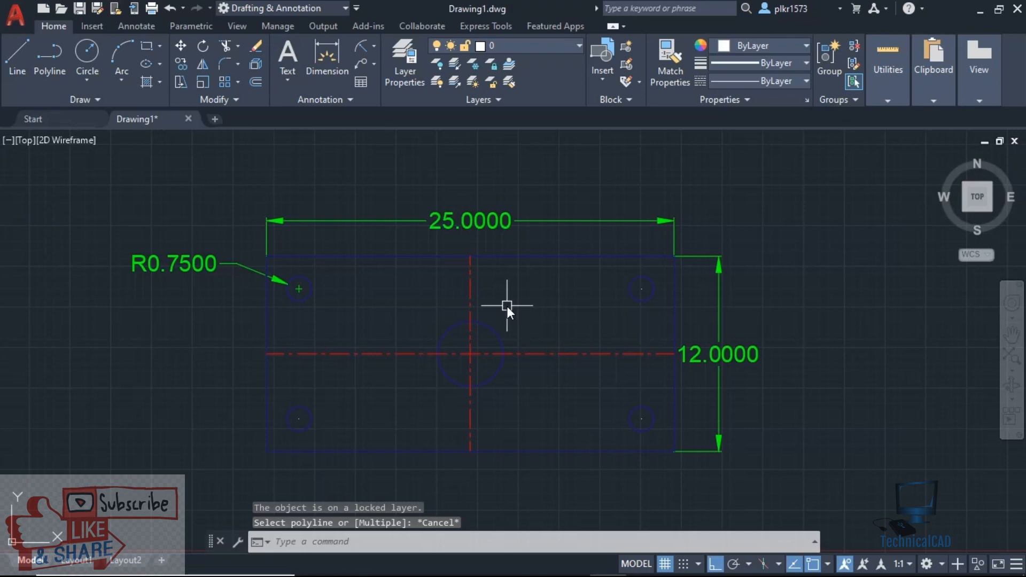
- Move the plate's vertical centre line to the right of the 12 dimension by its midpoint, and undo the move
left_click(470, 294)
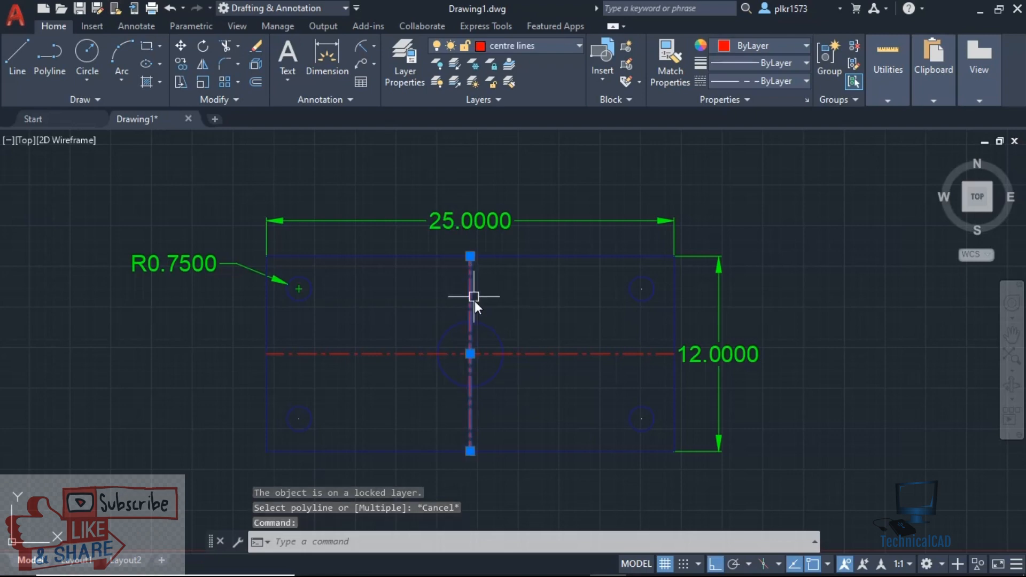
left_click(470, 353)
left_click(822, 238)
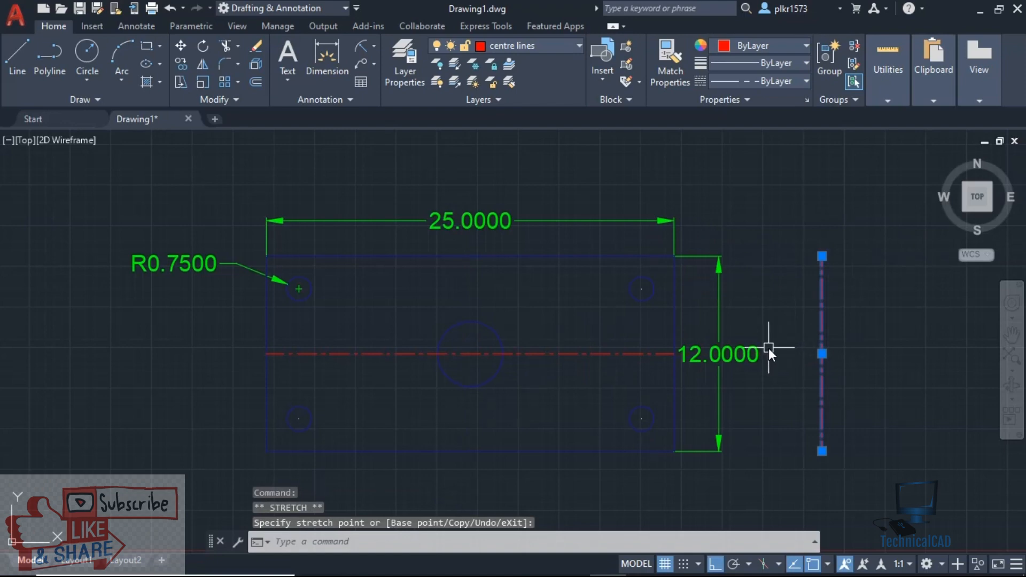
key("Escape")
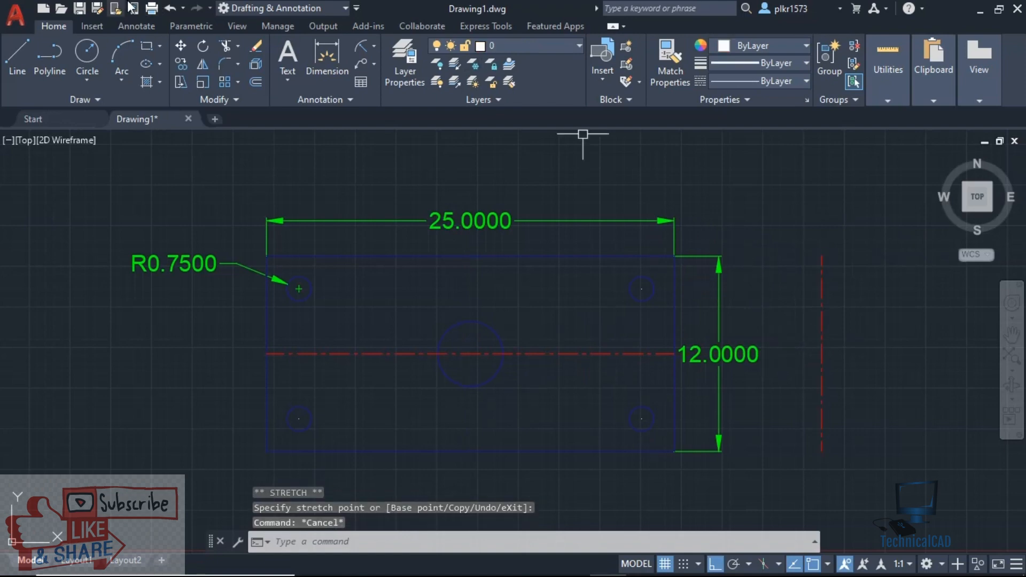
left_click(170, 7)
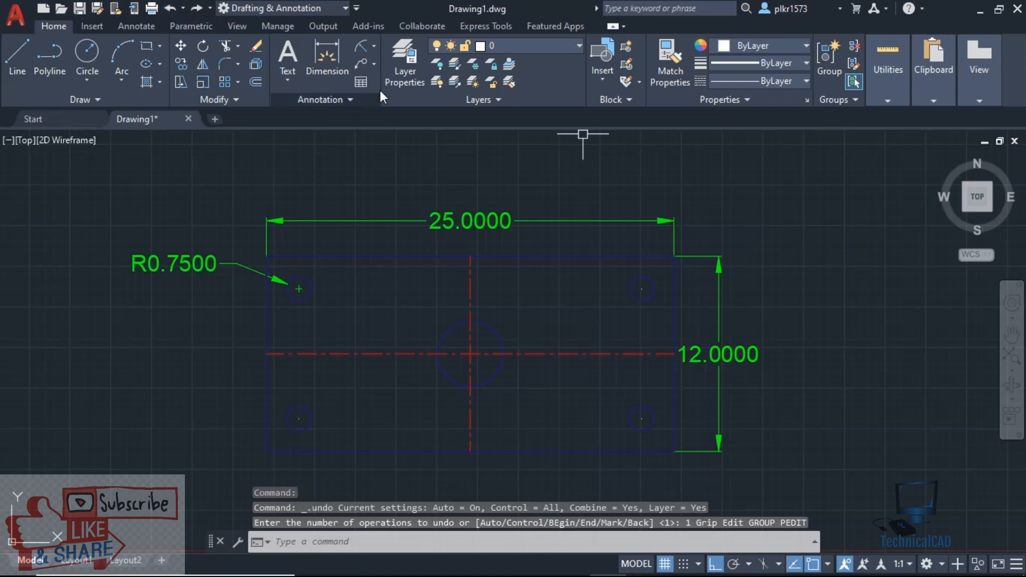
- Review the layers' lineweights in the layer manager and enable Display Lineweight in the lineweight settings
left_click(400, 69)
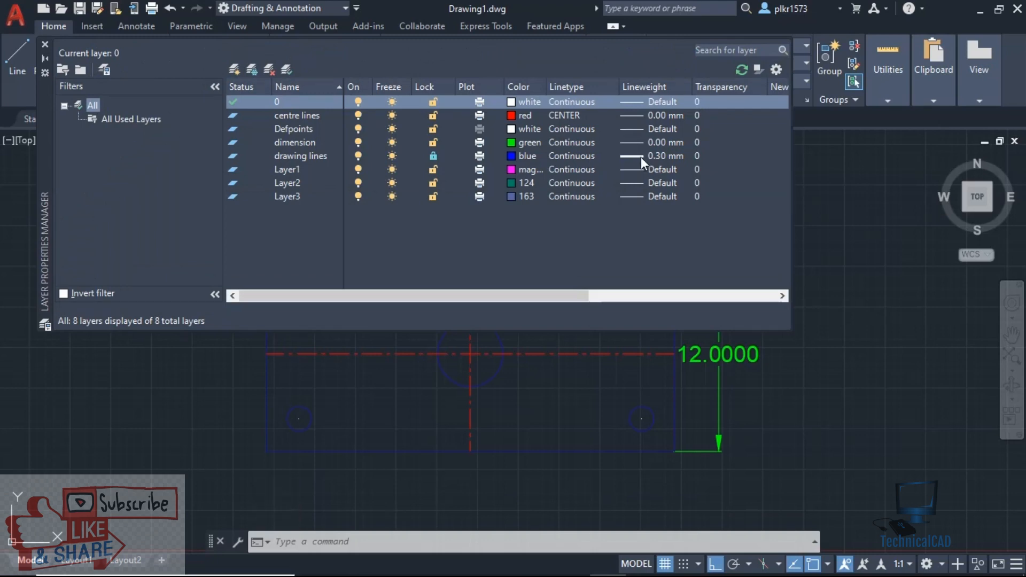
left_click(46, 44)
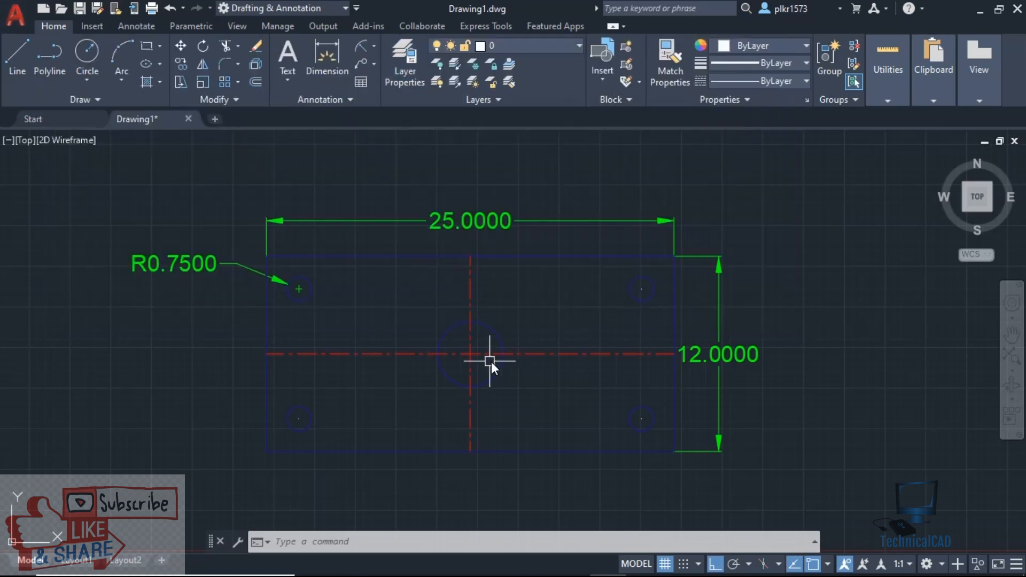
type("LW")
key("Return")
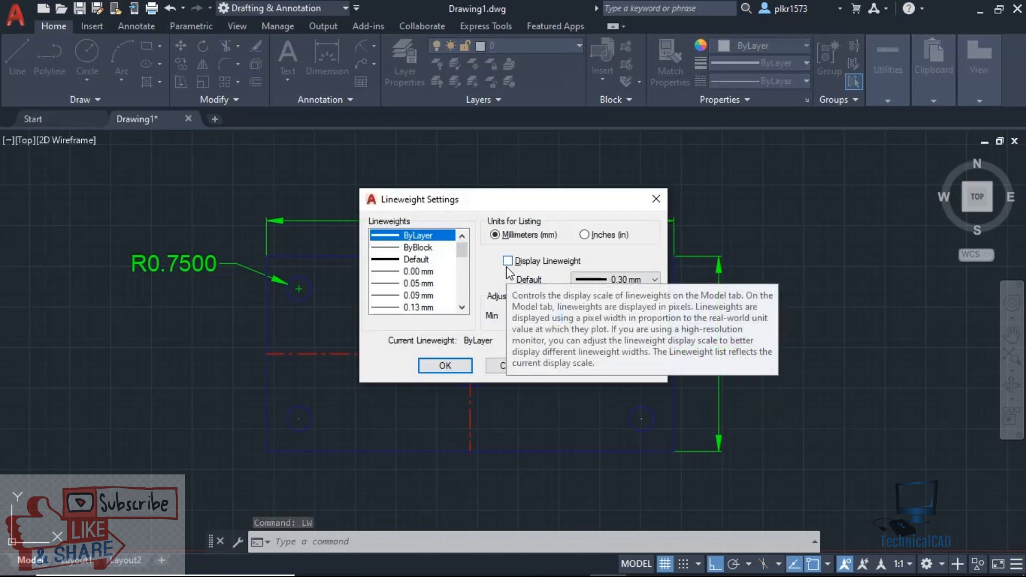
left_click(508, 261)
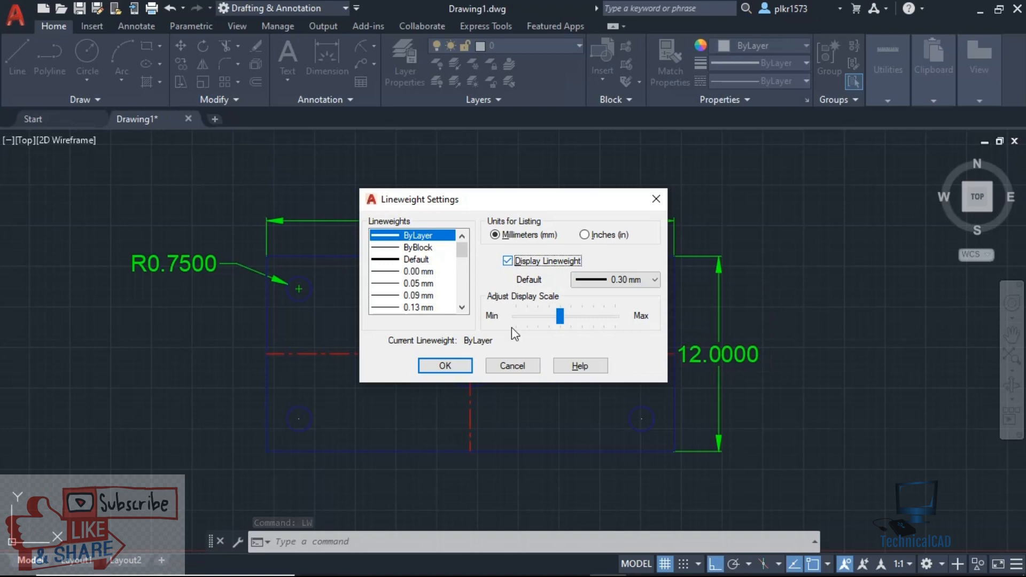
left_click(445, 366)
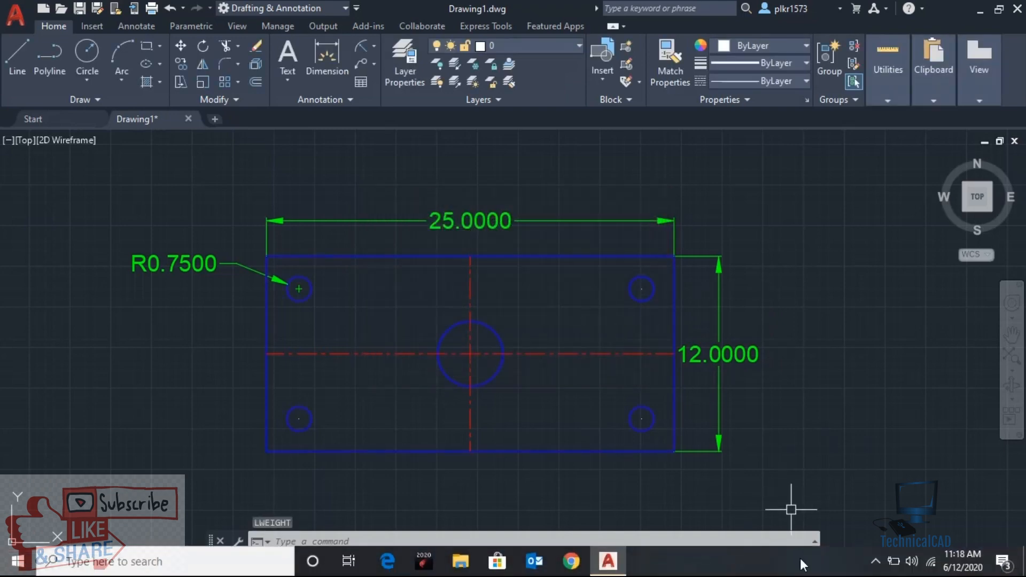
- Examine the displayed lineweights of the plate's outline, centre lines and dimension lines up close
scroll(465, 464, "up", 5)
scroll(469, 433, "down", 5)
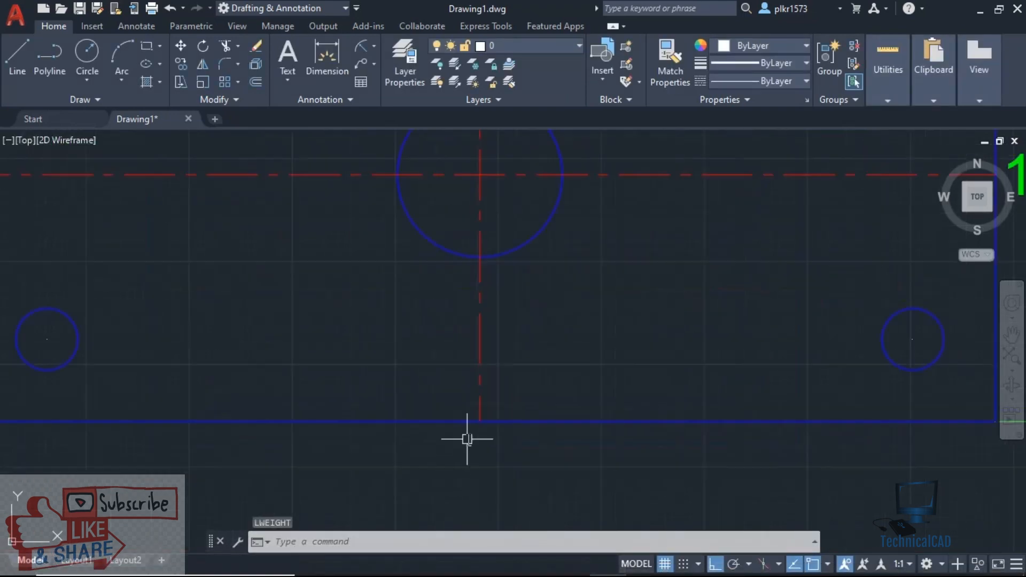
key("Escape")
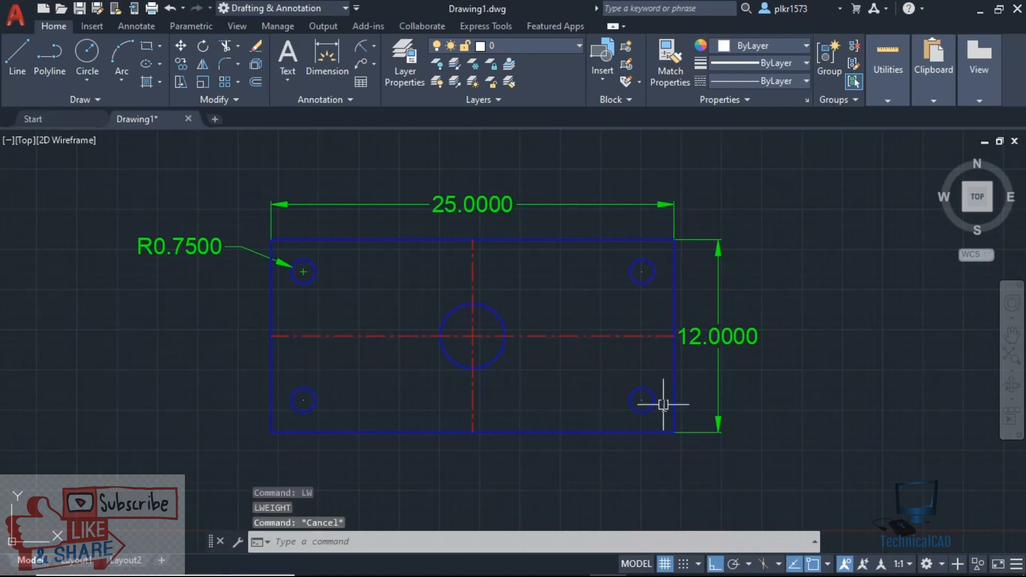
scroll(531, 206, "up", 5)
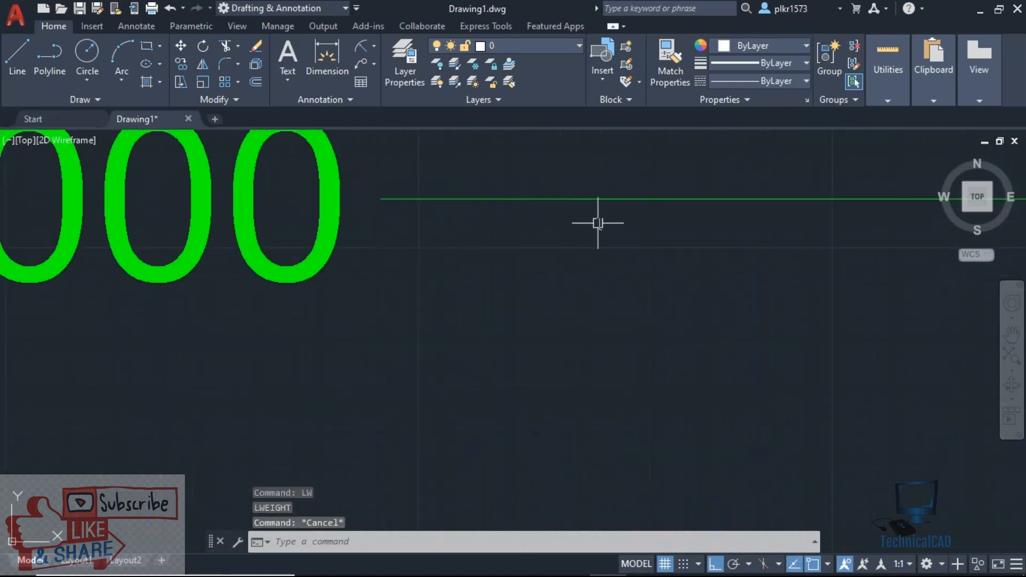
scroll(598, 223, "down", 2)
scroll(598, 223, "down", 2)
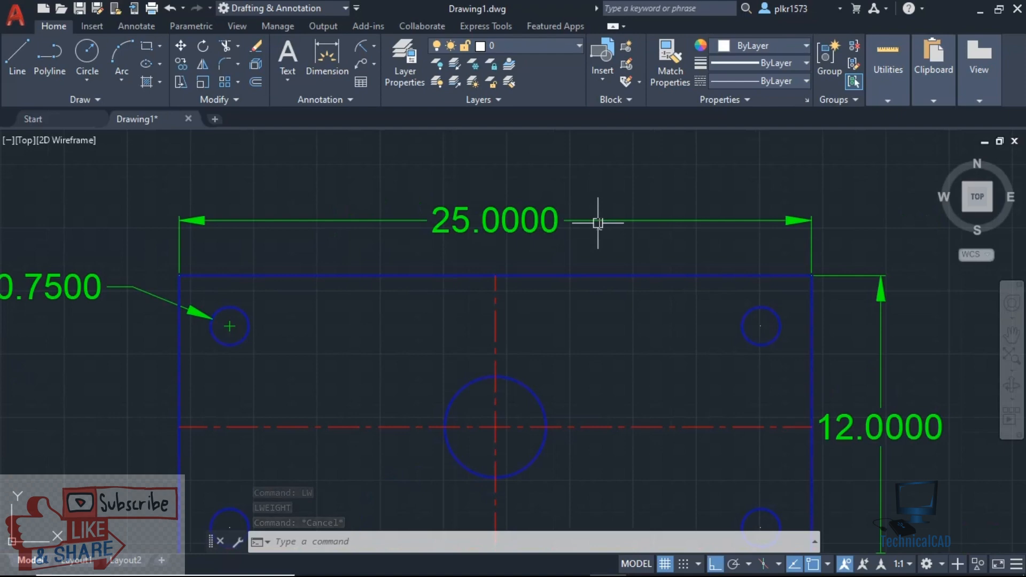
mouse_move(596, 223)
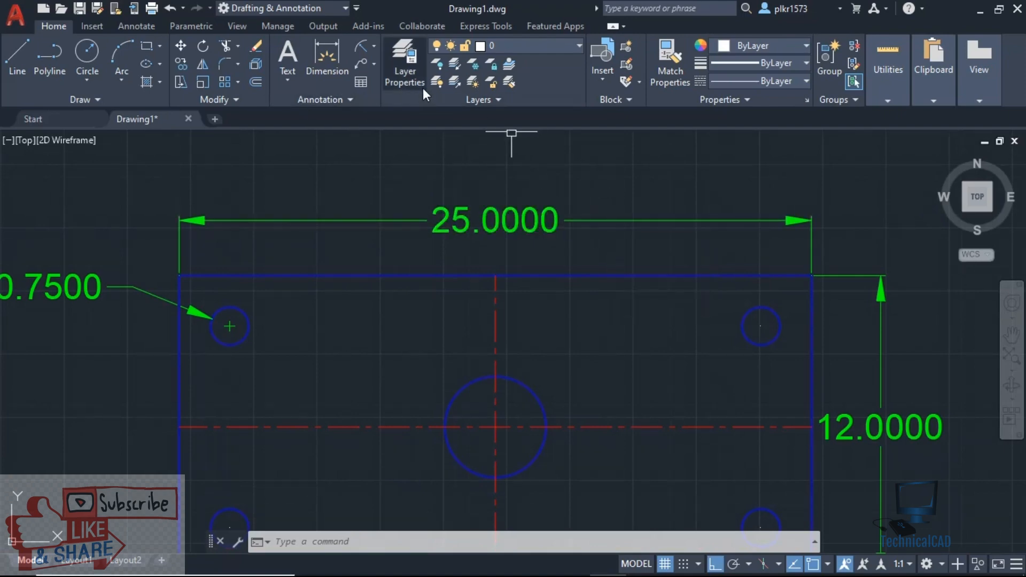
- Turn off plotting for the centre lines layer and close the layer manager
left_click(409, 80)
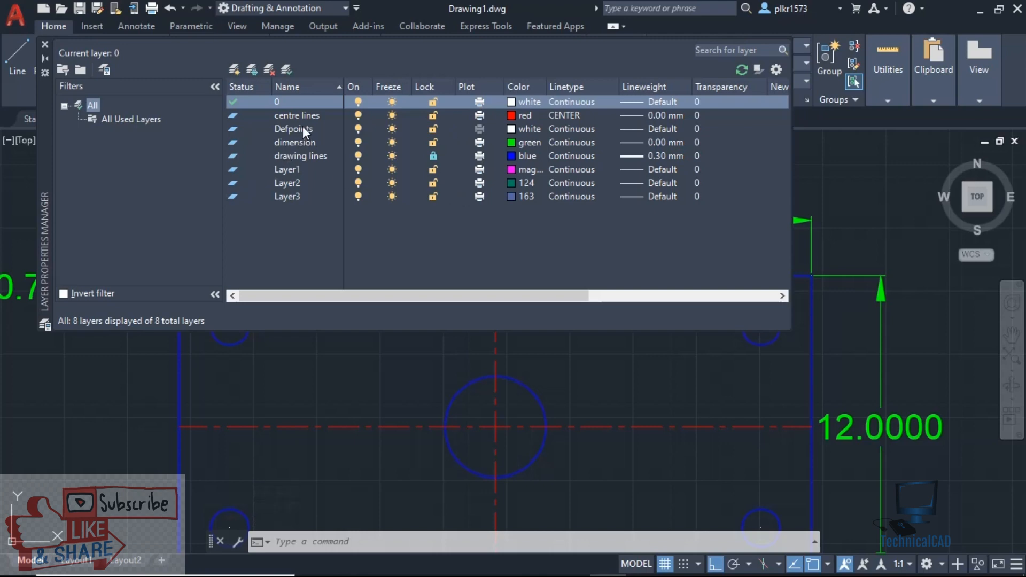
left_click(480, 116)
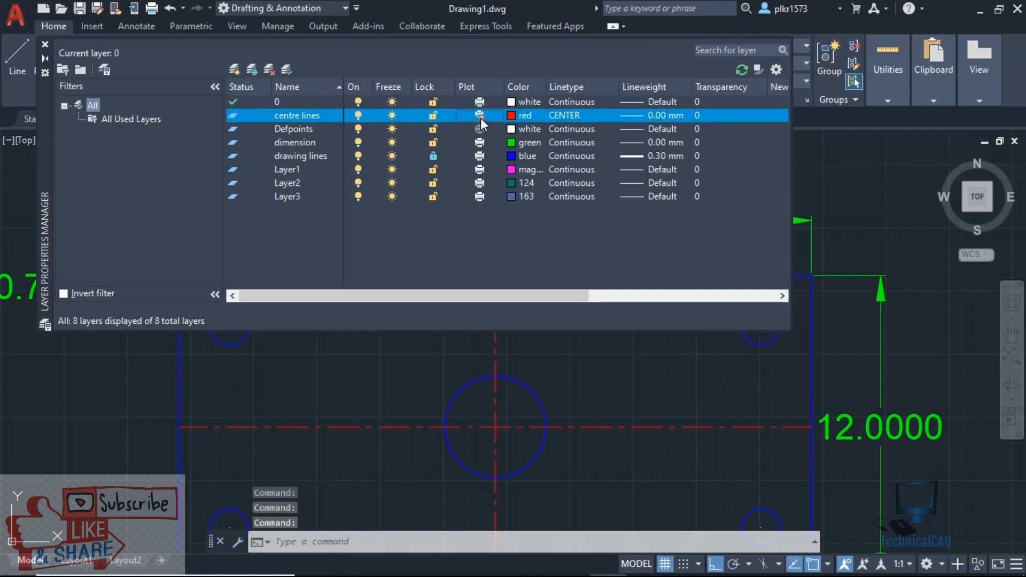
left_click(45, 44)
scroll(325, 254, "down", 2)
scroll(325, 254, "down", 1)
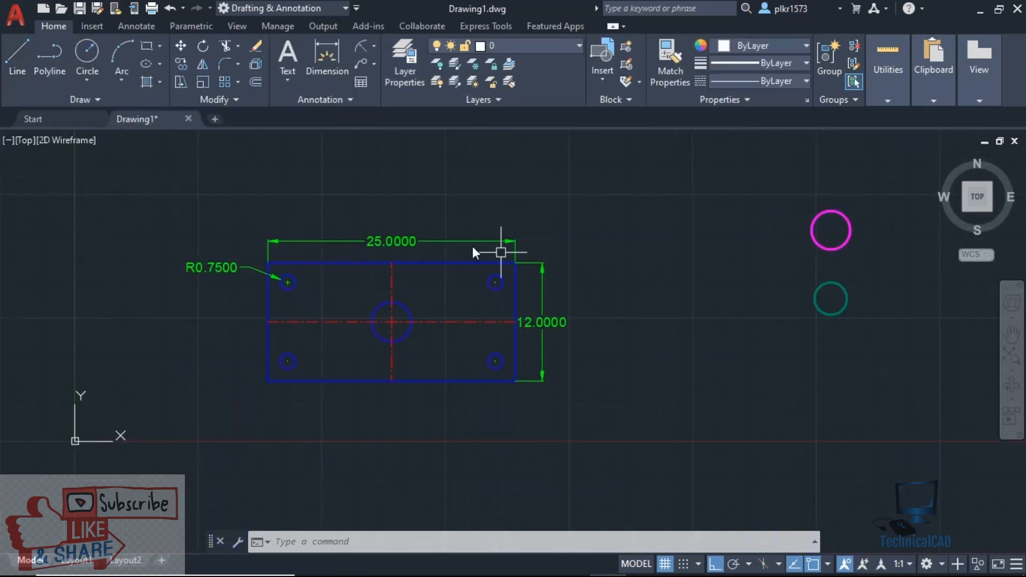
- Start a plot with the AutoCAD PDF (High Quality Print).pc3 plotter on ISO A4 (297.00 x 210.00 MM) paper
mouse_move(451, 242)
type("PRINT")
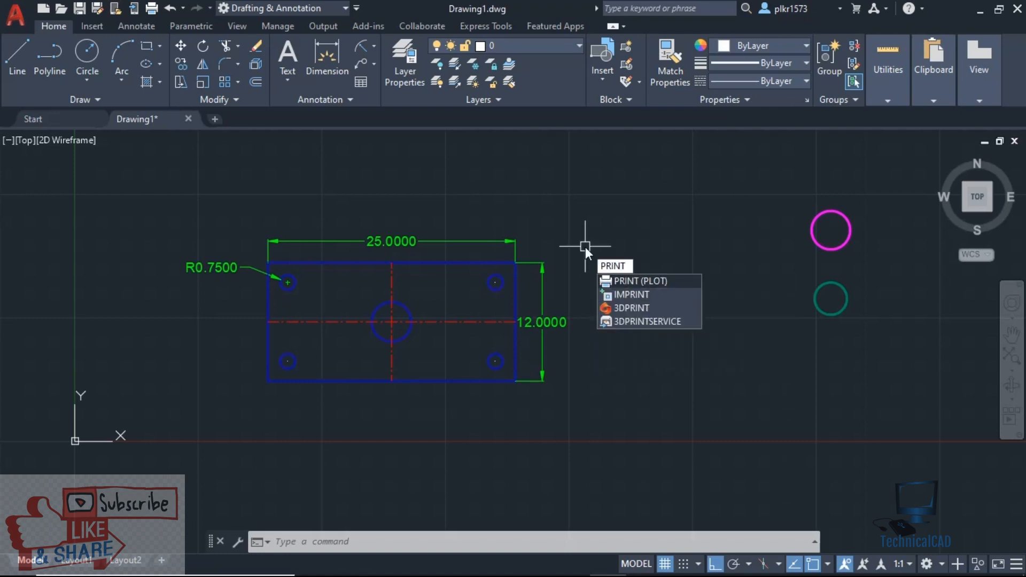
key("Return")
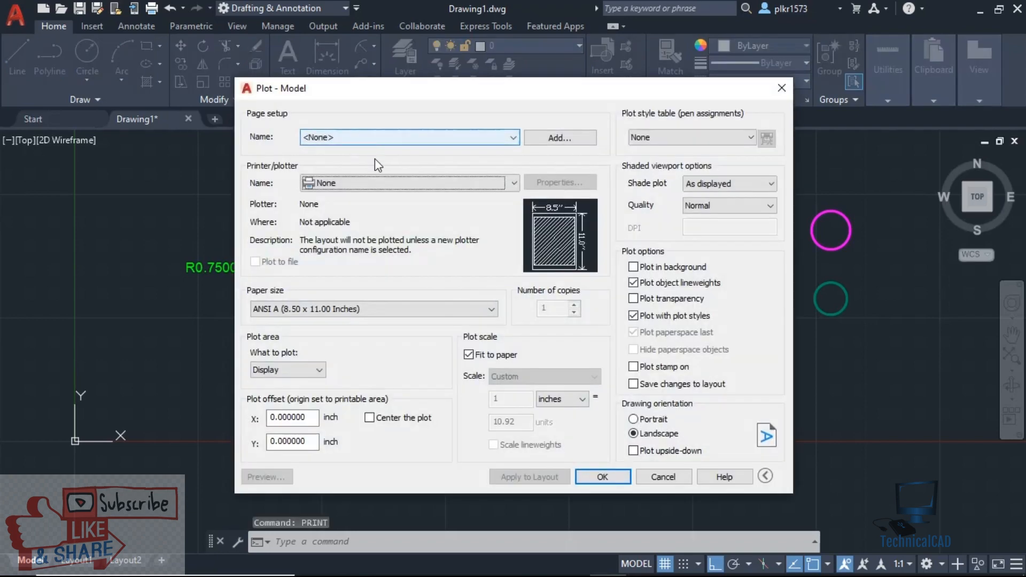
left_click(377, 182)
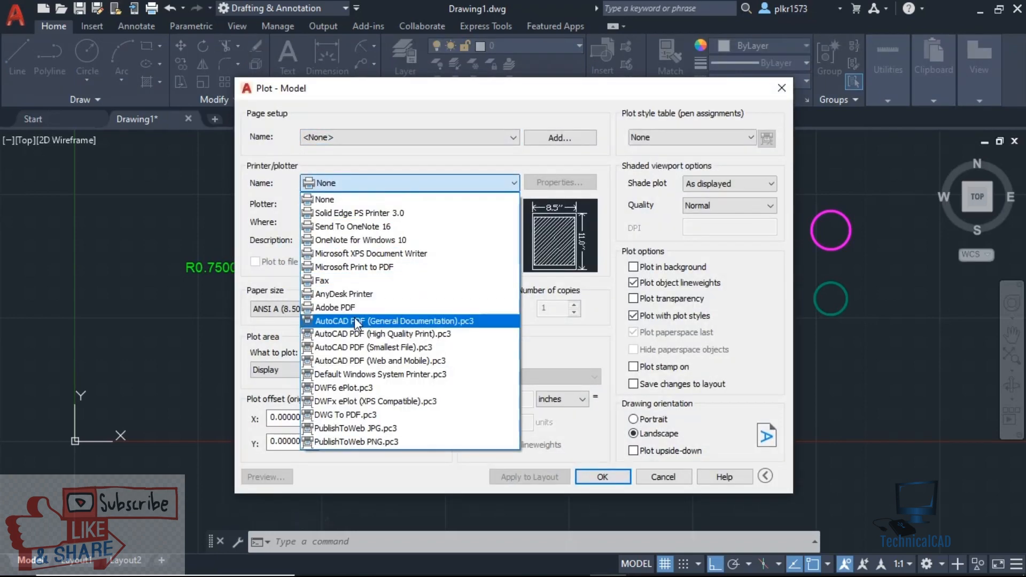
left_click(356, 335)
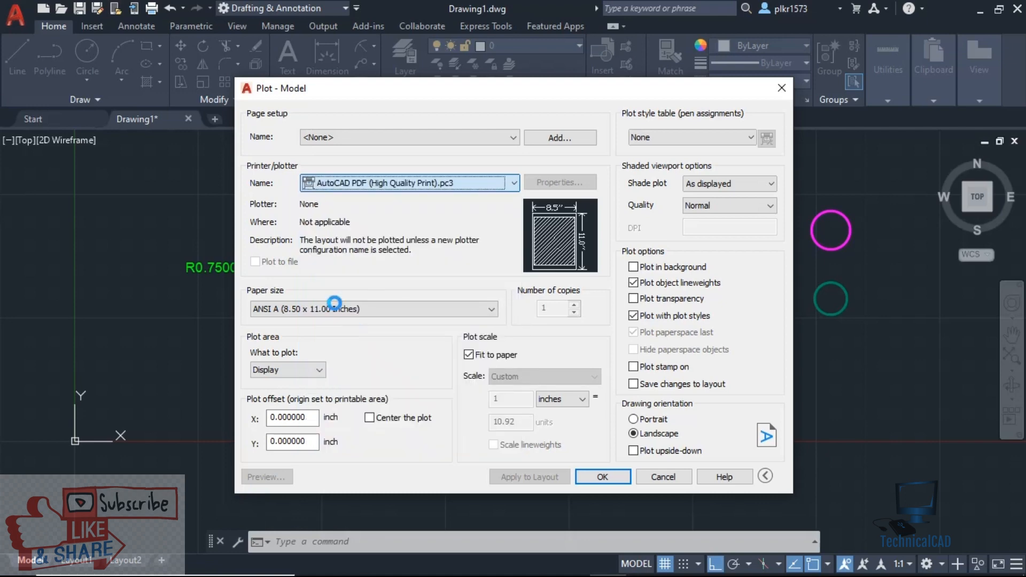
left_click(423, 315)
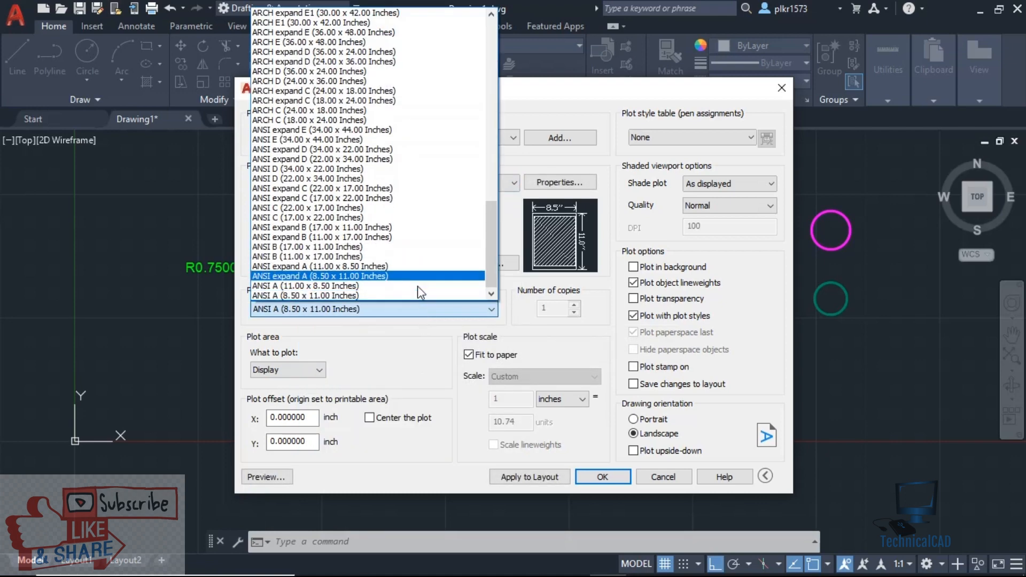
scroll(398, 217, "up", 5)
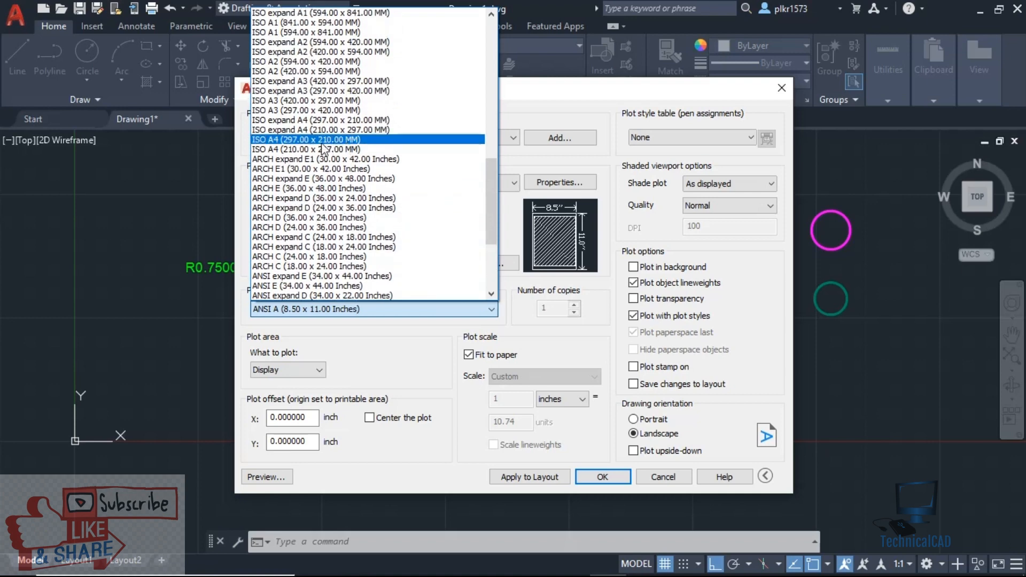
left_click(308, 140)
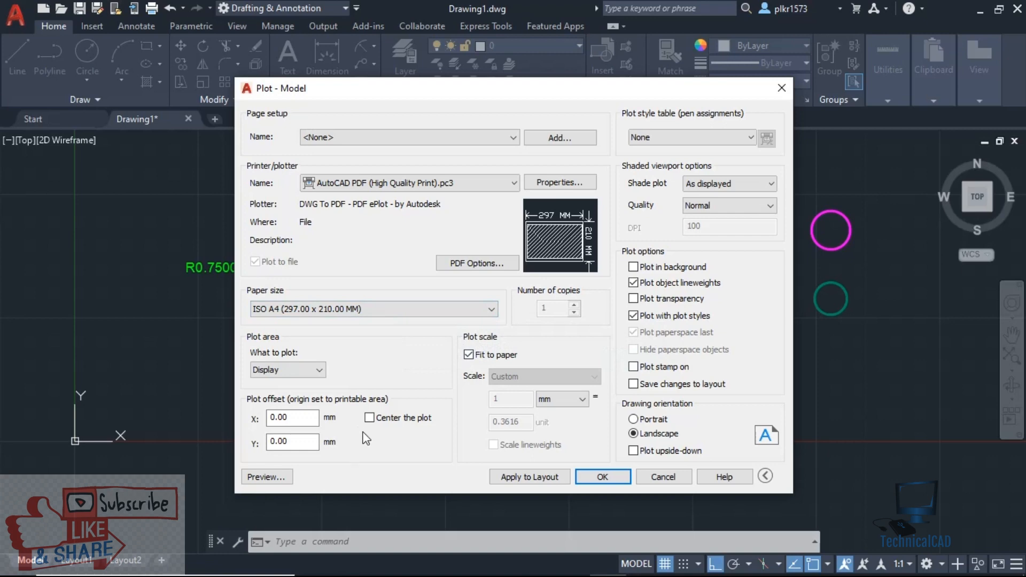
- Center the plot and define its area as a window enclosing the plate and its dimensions
left_click(369, 417)
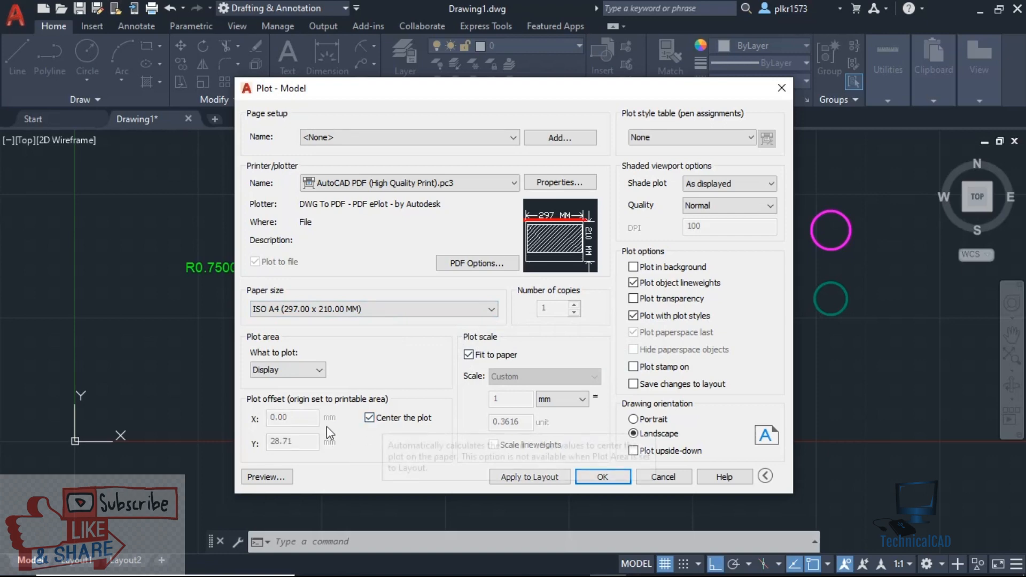
left_click(270, 370)
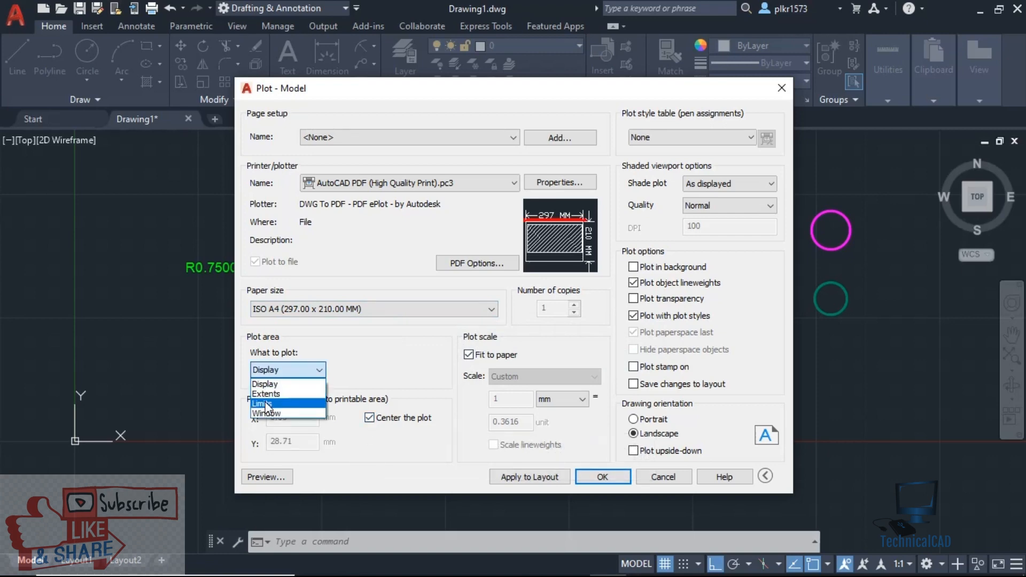
left_click(264, 413)
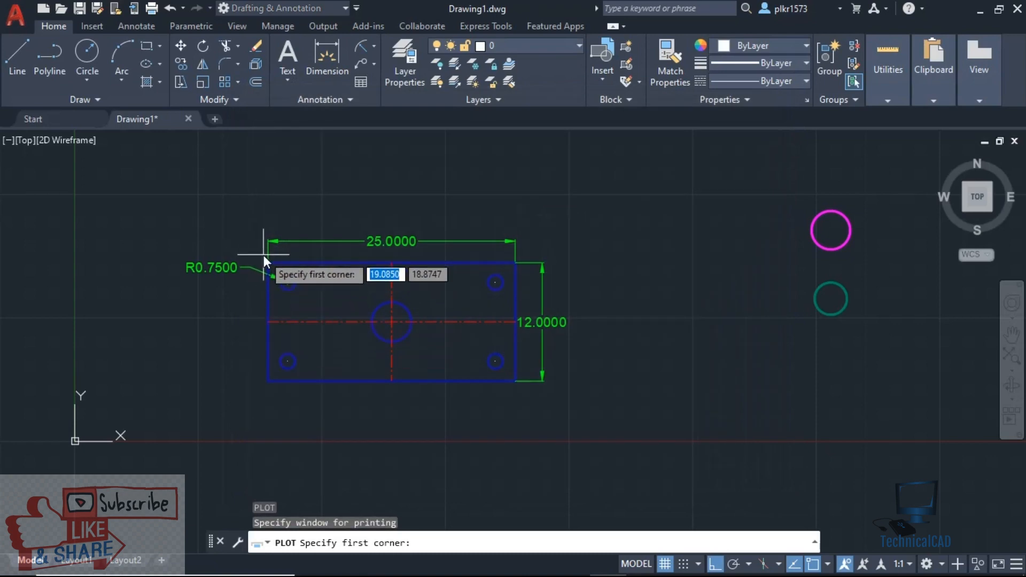
left_click(152, 188)
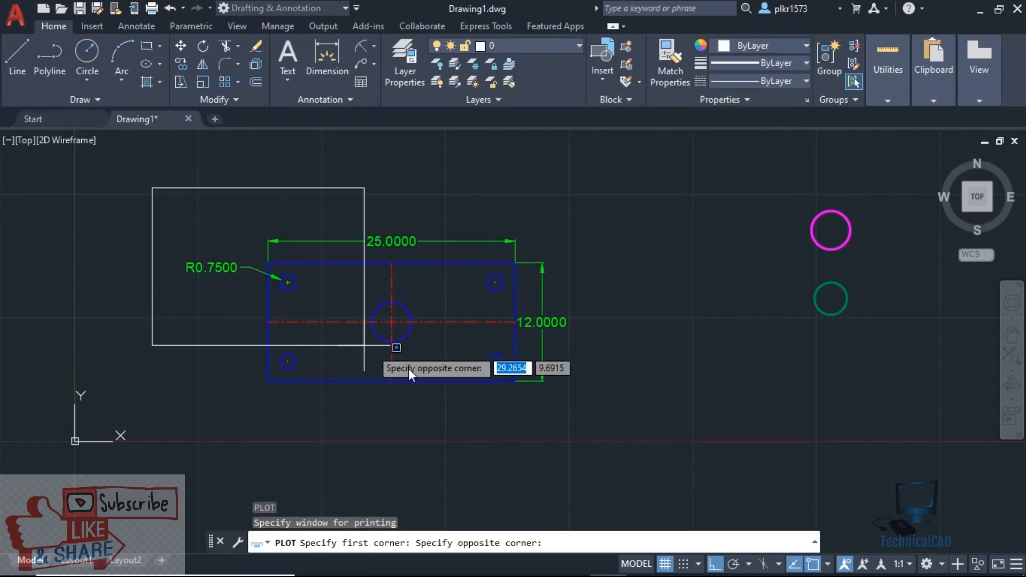
left_click(618, 439)
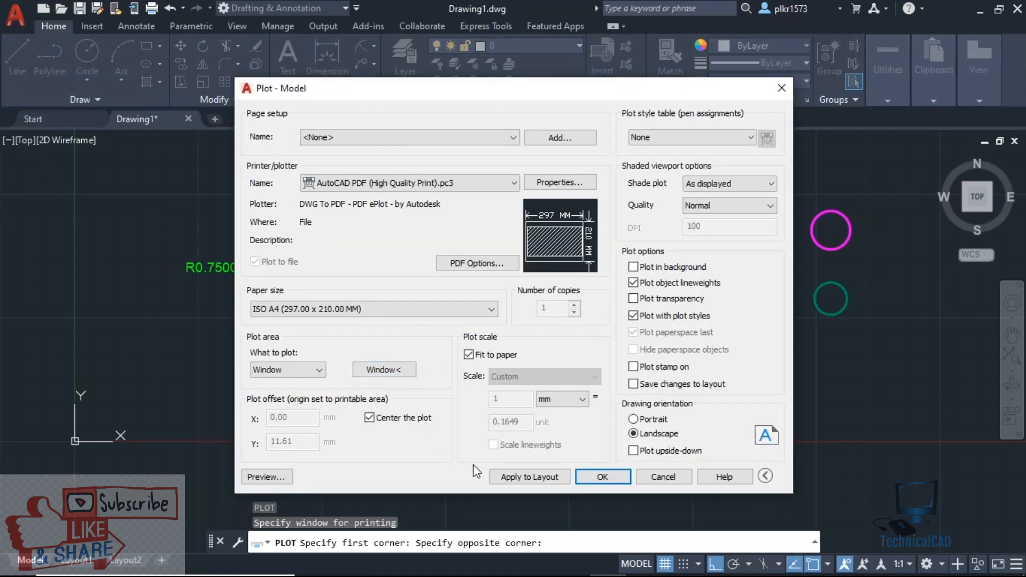
- Preview the plot to check the unplotted centre lines, and leave the plot setup without plotting
left_click(285, 478)
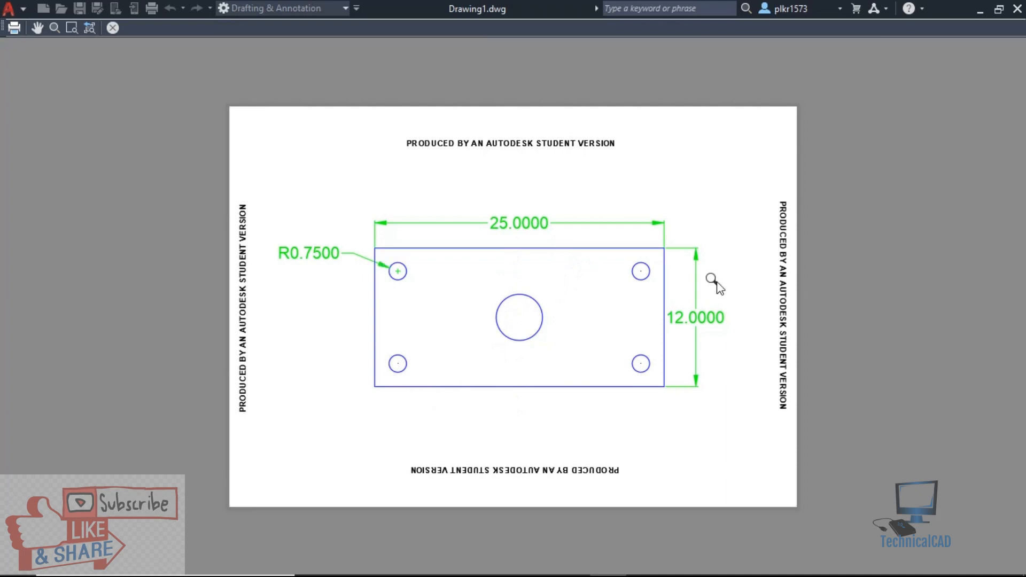
left_click(113, 26)
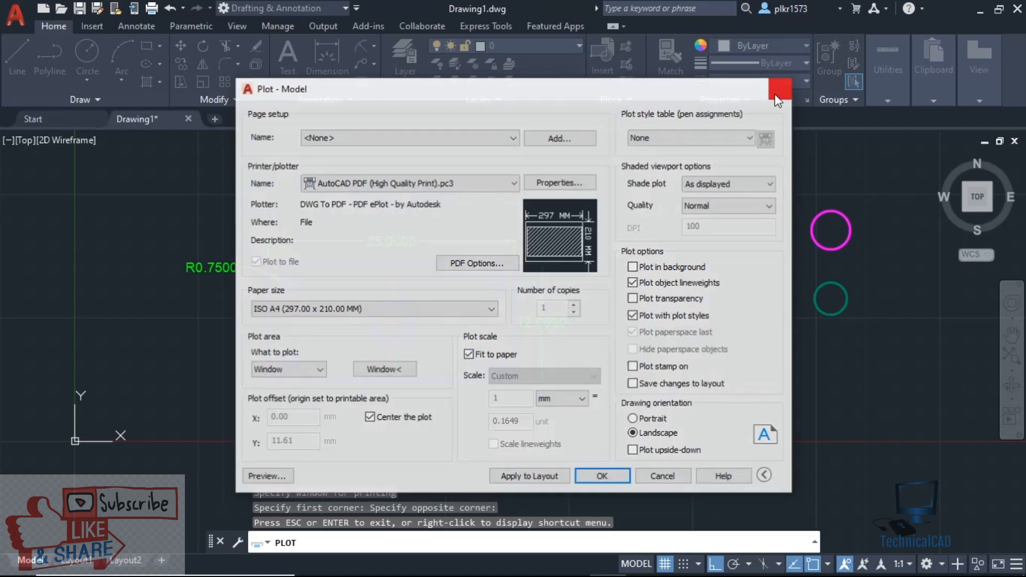
left_click(781, 88)
- Re-enable plotting for the centre lines layer, set the dimension layer's transparency to 60, and inspect the dimensions in the drawing
left_click(409, 74)
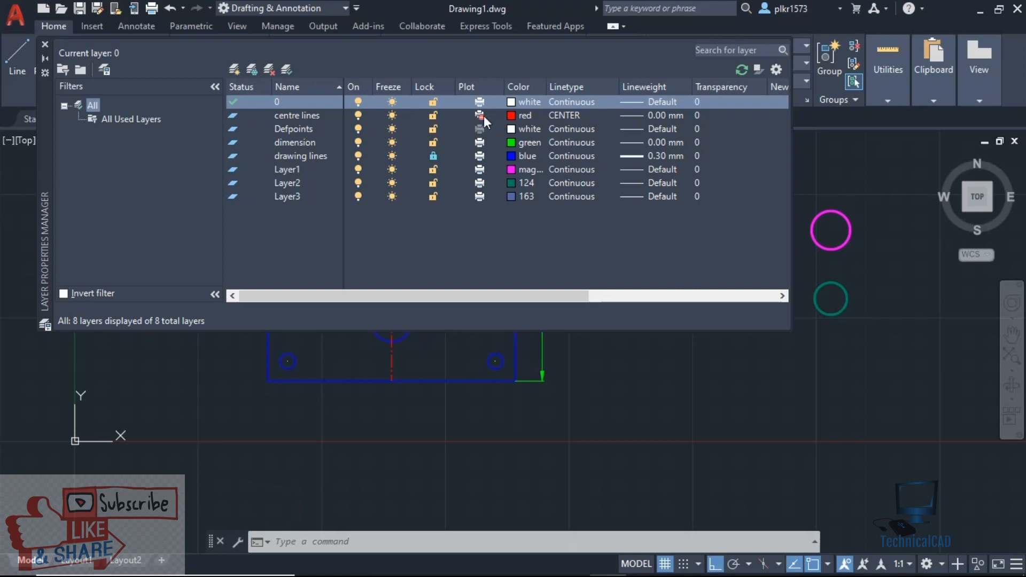
left_click(481, 115)
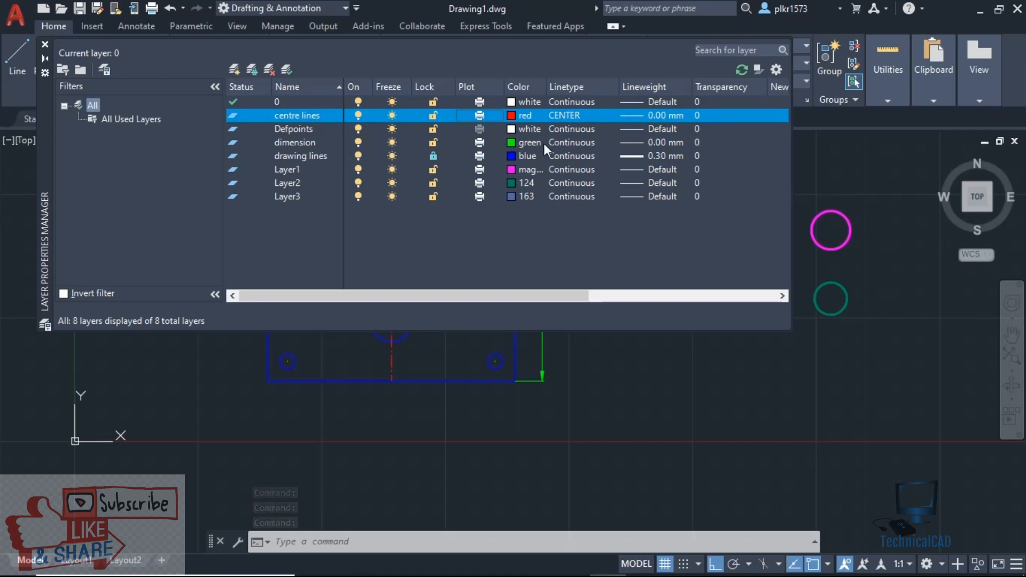
left_click(695, 142)
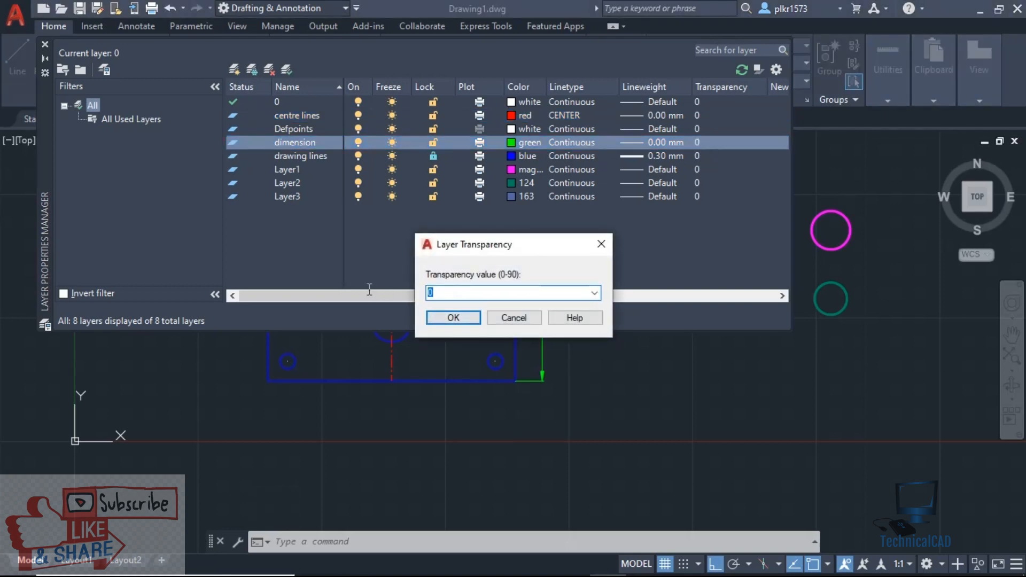
left_click(467, 318)
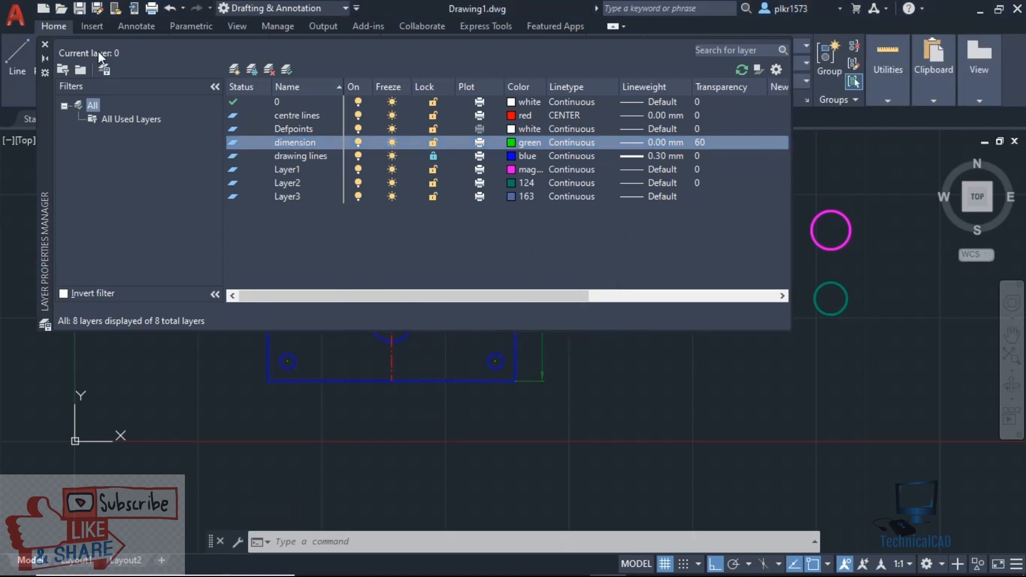
left_click(45, 44)
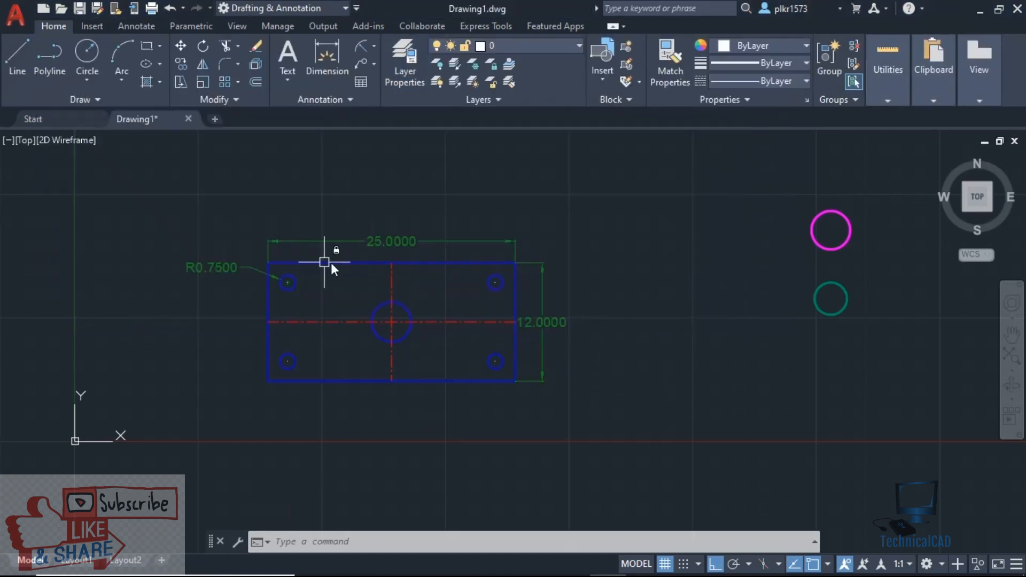
scroll(359, 248, "up", 4)
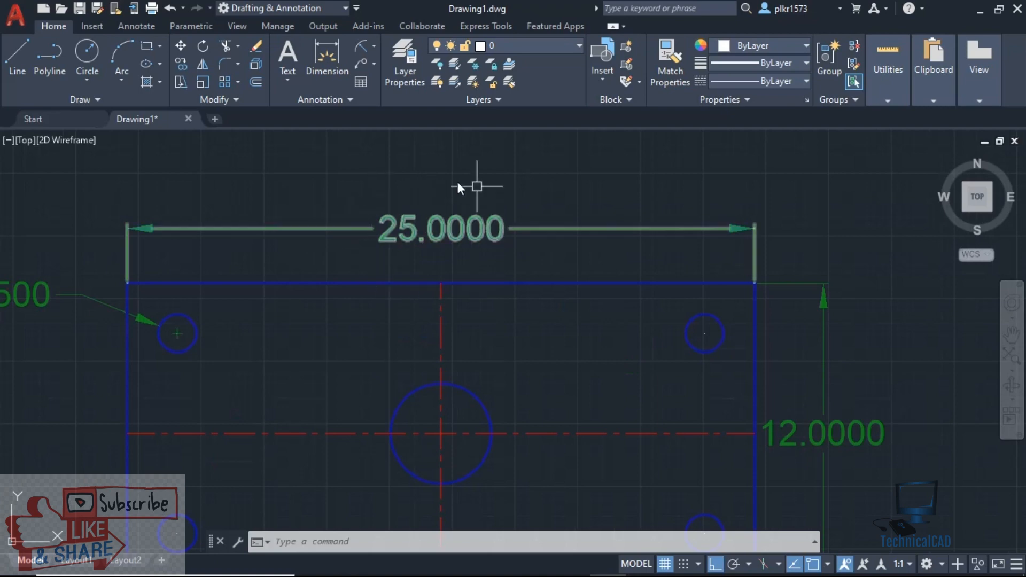
- Reset the dimension layer's transparency to 0
left_click(396, 71)
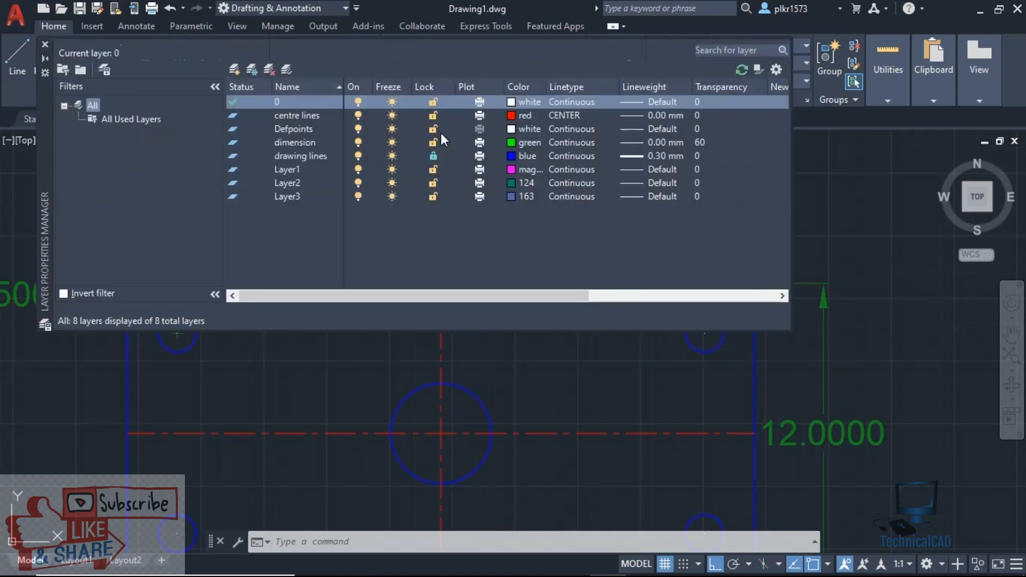
left_click(702, 143)
left_click(701, 144)
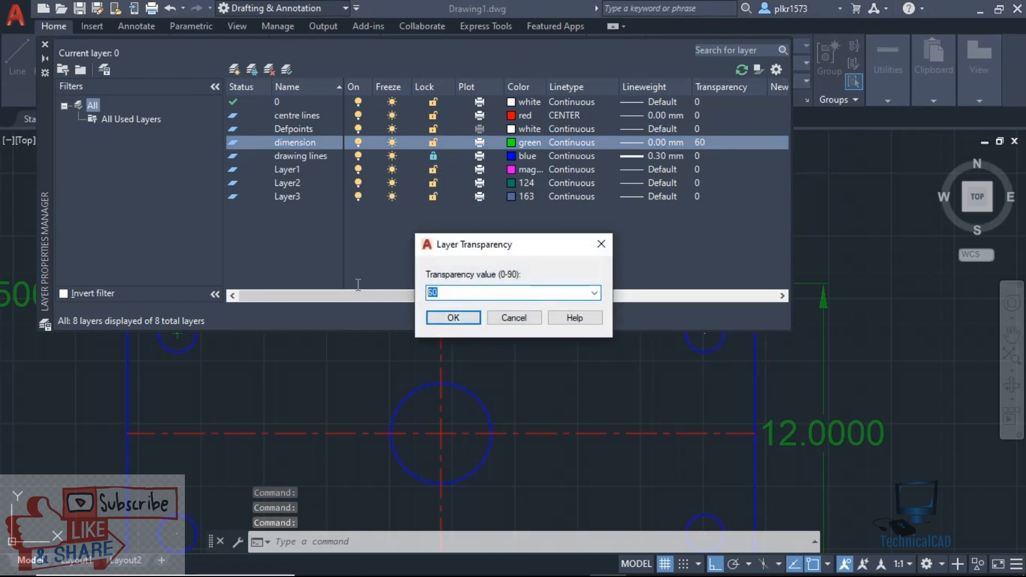
type("0")
left_click(469, 318)
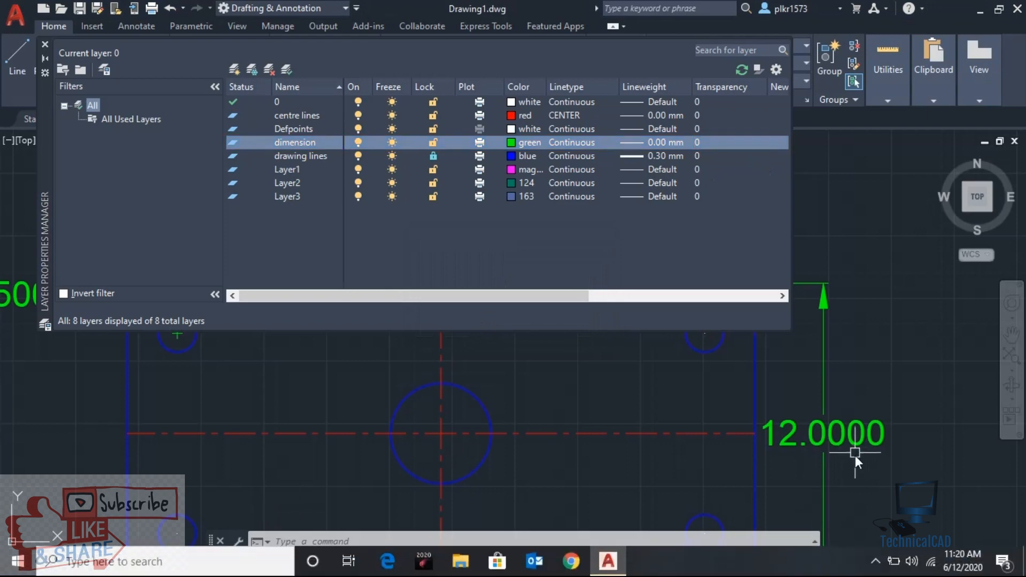
- Set the dimension layer's transparency to 70, check the New VP Freeze column, and close the layer manager
left_click(703, 142)
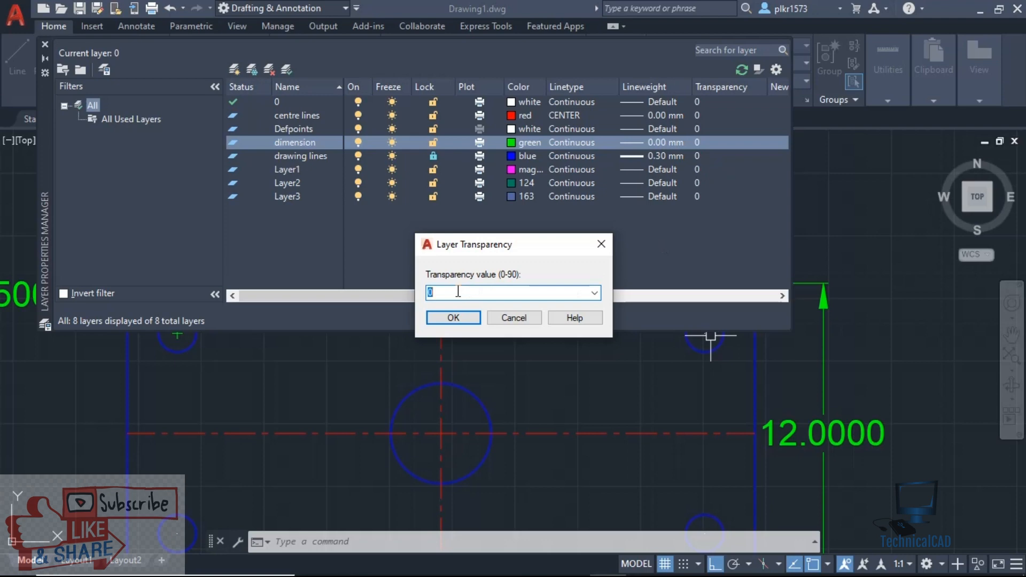
type("70")
left_click(454, 318)
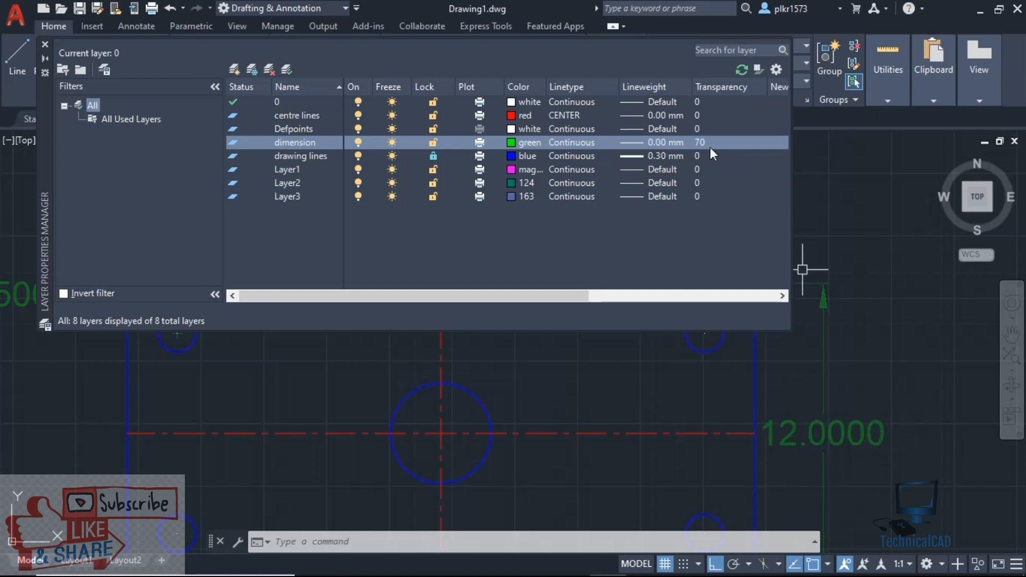
left_click_drag(547, 297, 749, 322)
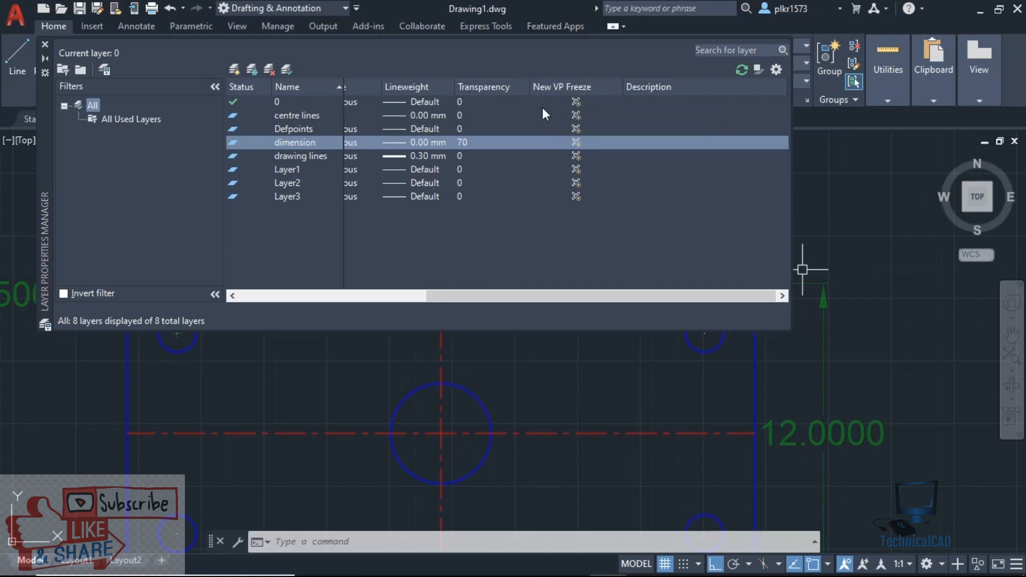
left_click(44, 44)
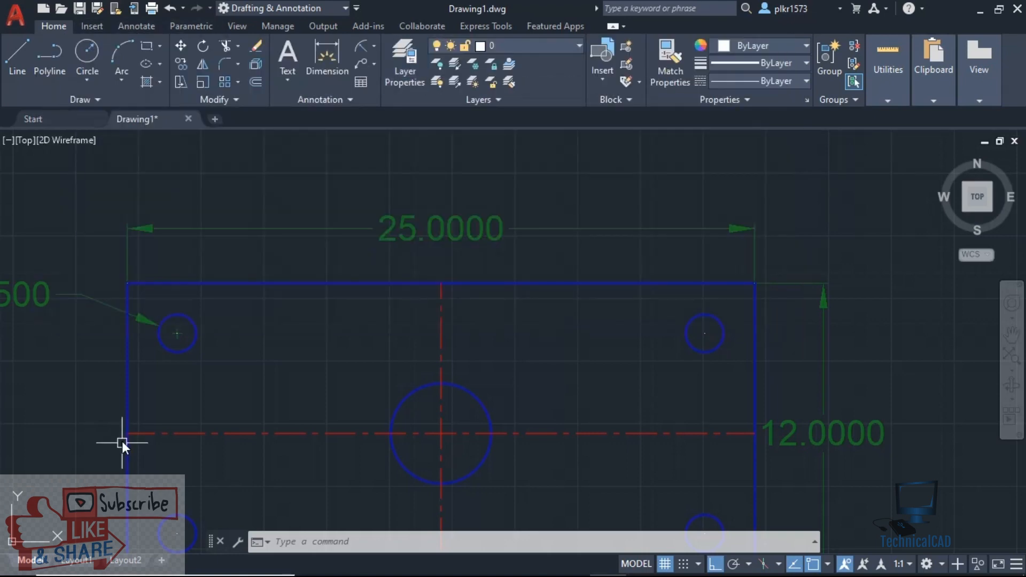
- Examine the plate in Layout1 and Layout2, activate the Layout2 viewport, select the plate outline, and return to model space
left_click(76, 560)
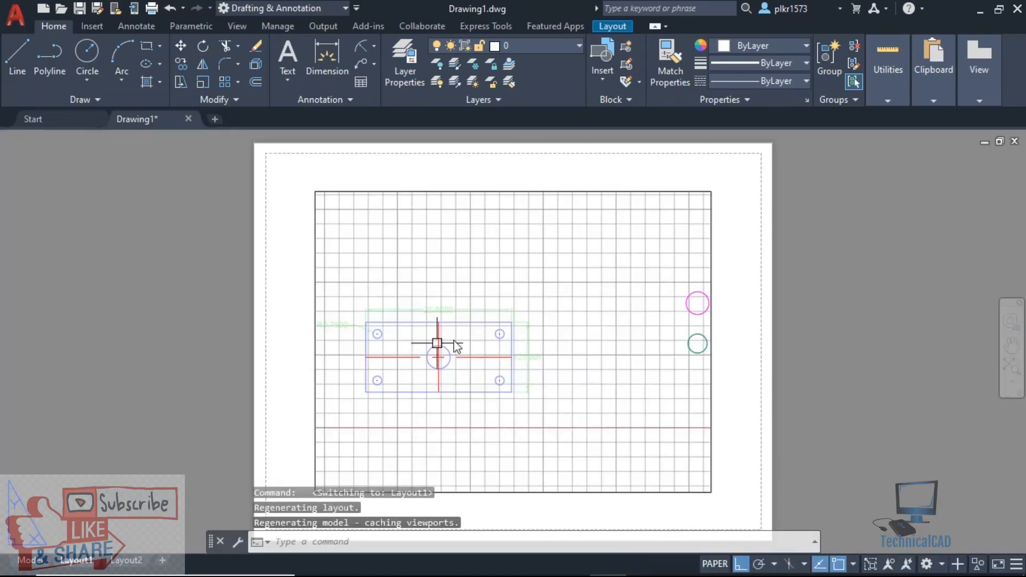
left_click(135, 567)
left_click(443, 323)
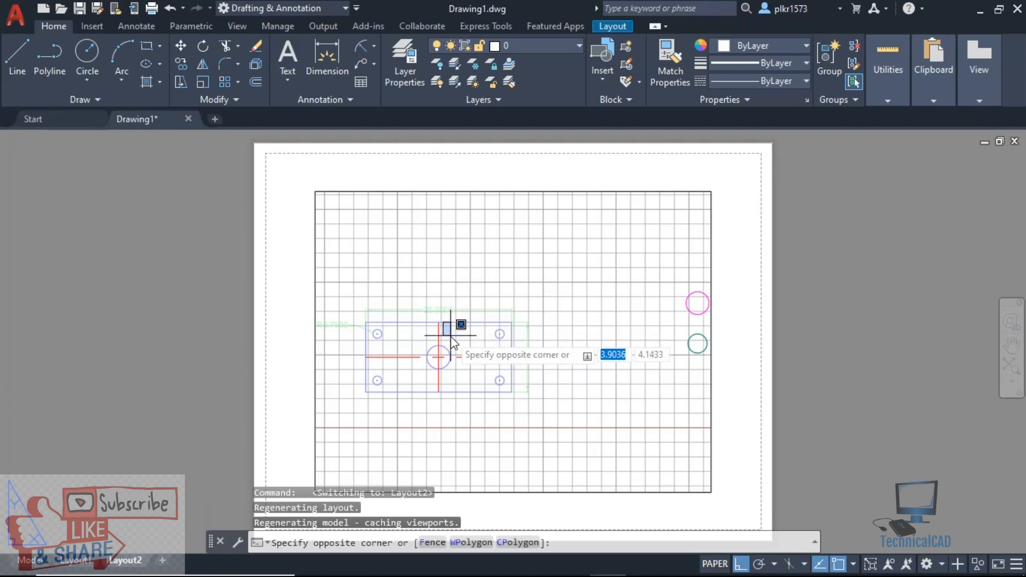
left_click(394, 314)
double_click(386, 322)
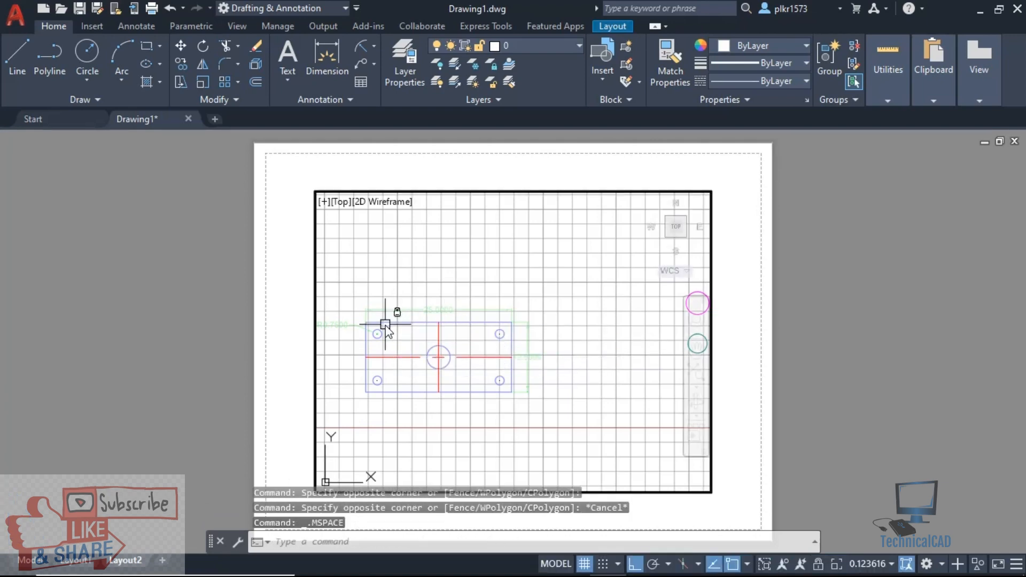
left_click(385, 324)
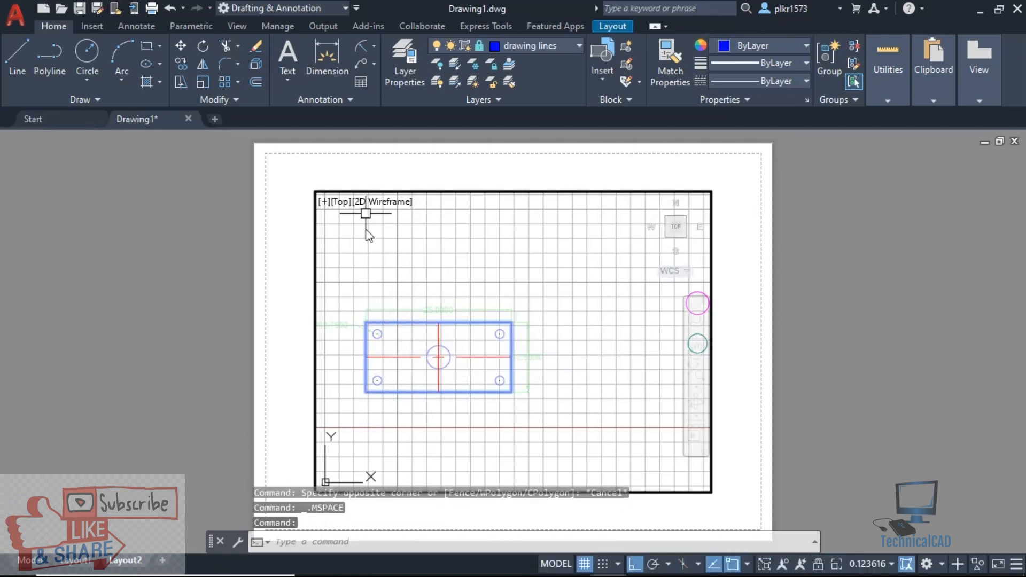
key("Escape")
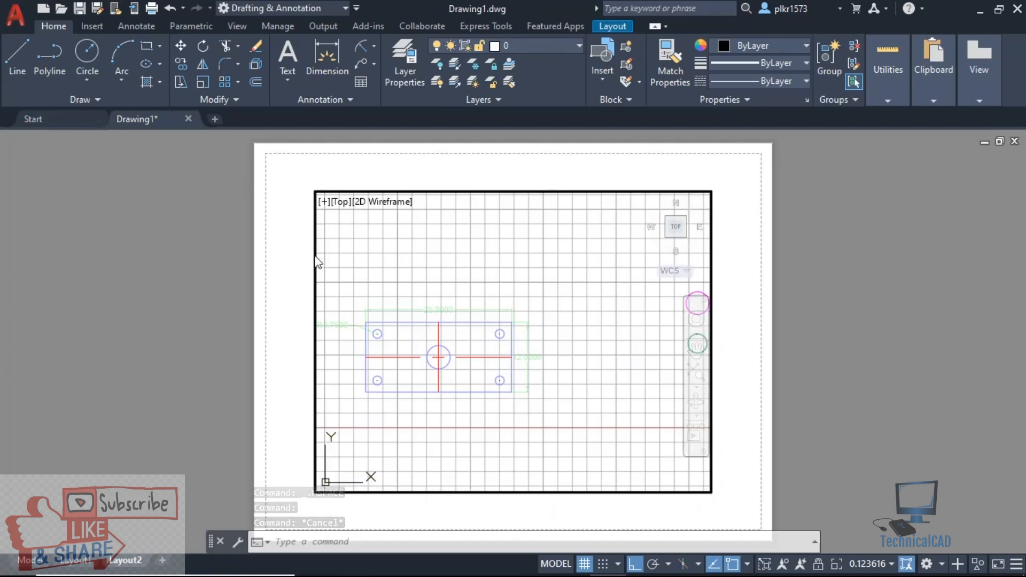
left_click(30, 561)
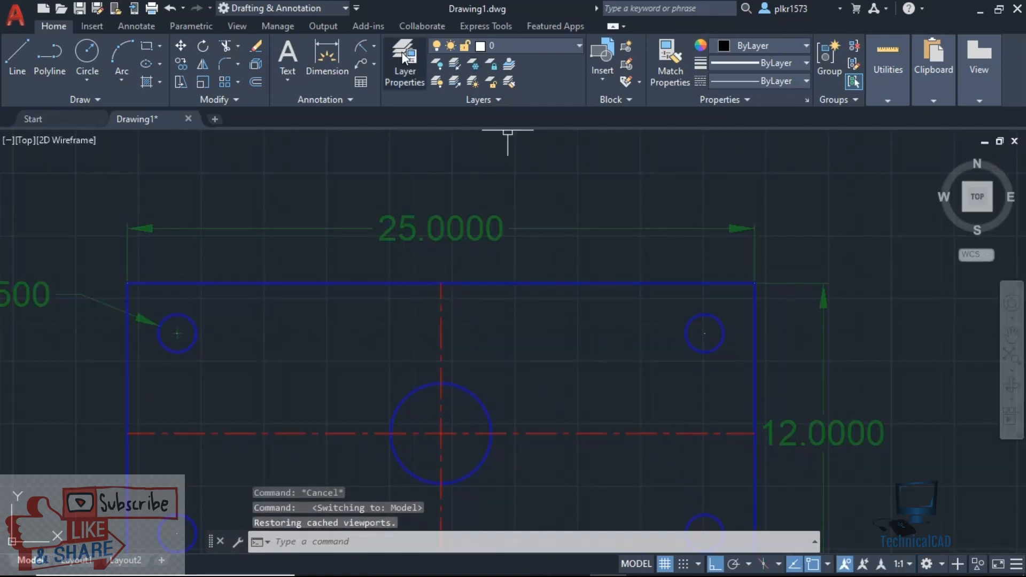
- Set the dimension layer to be frozen in new viewports and close the layer manager
left_click(397, 76)
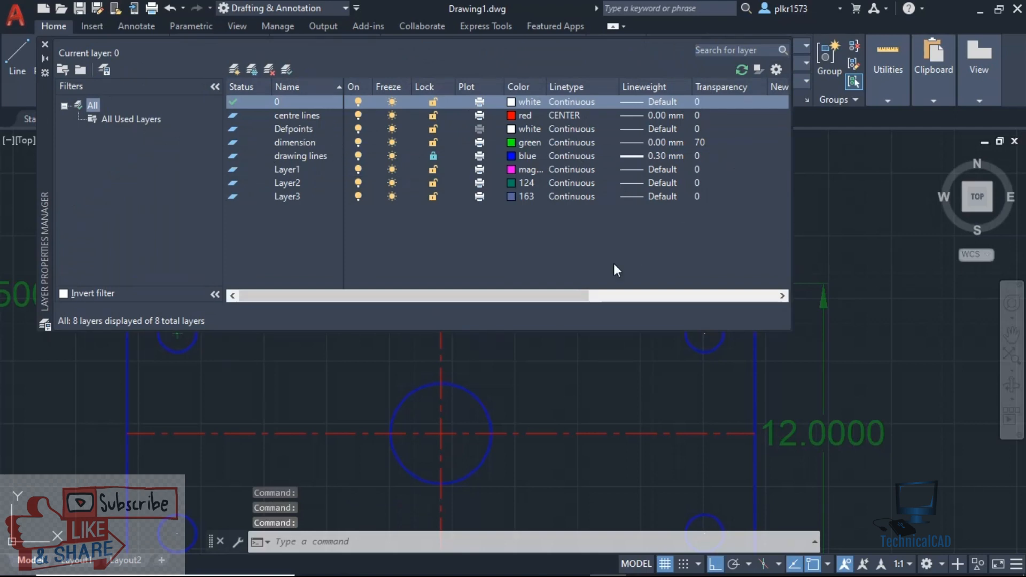
left_click_drag(560, 296, 630, 292)
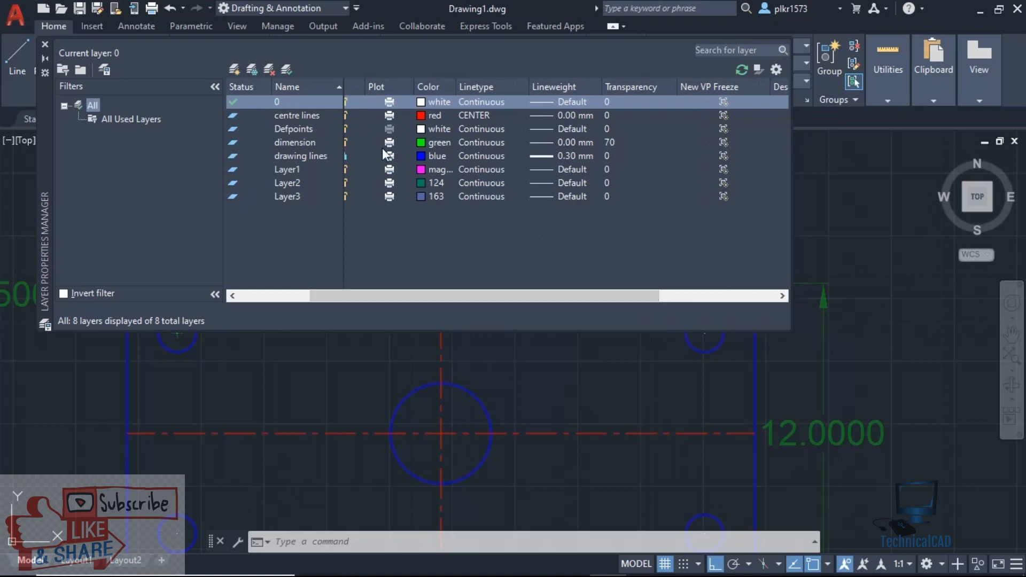
left_click(726, 143)
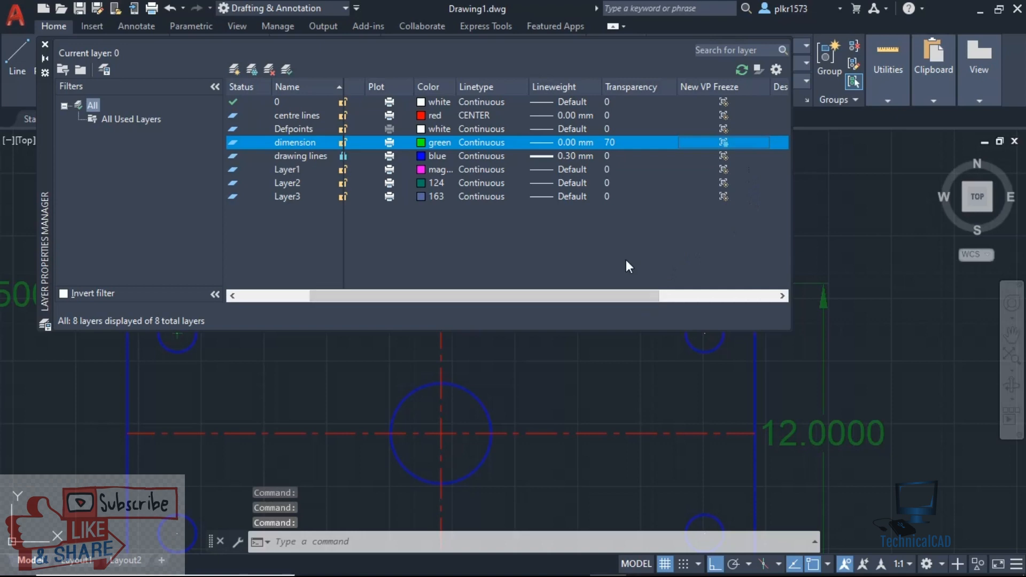
left_click(45, 47)
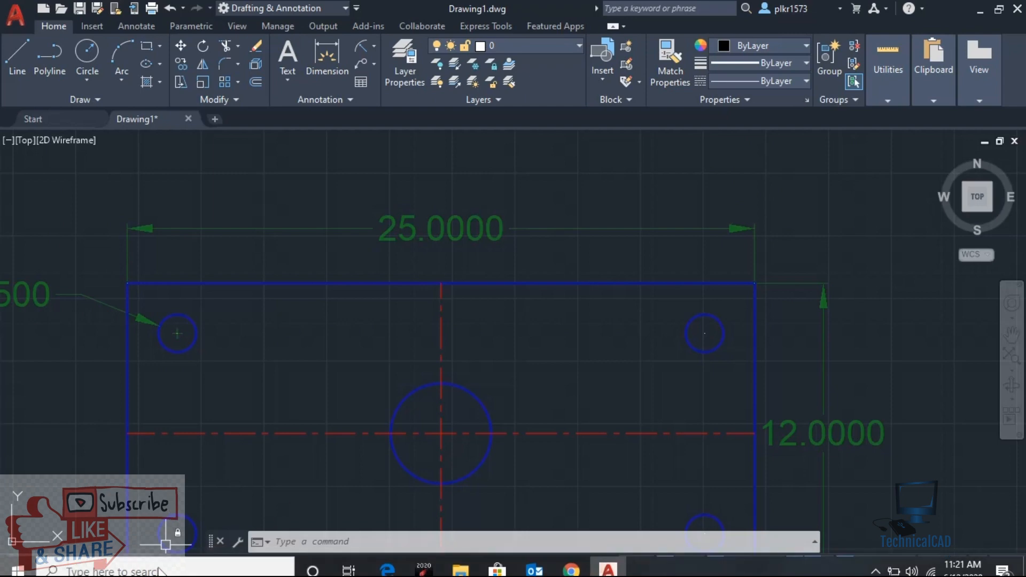
- Add a new layout, examine the plate in its viewport, and return to model space
left_click(161, 561)
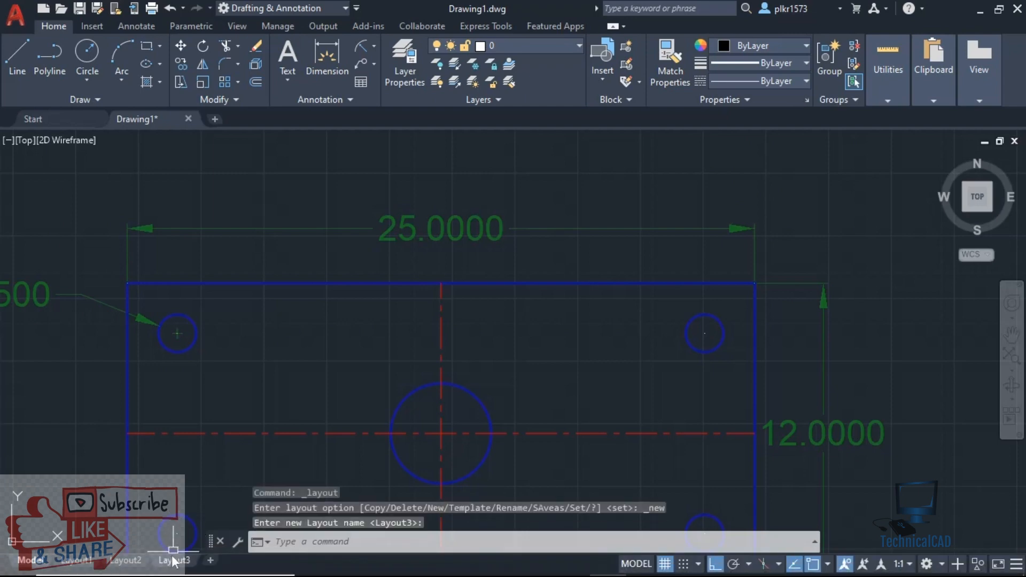
left_click(173, 561)
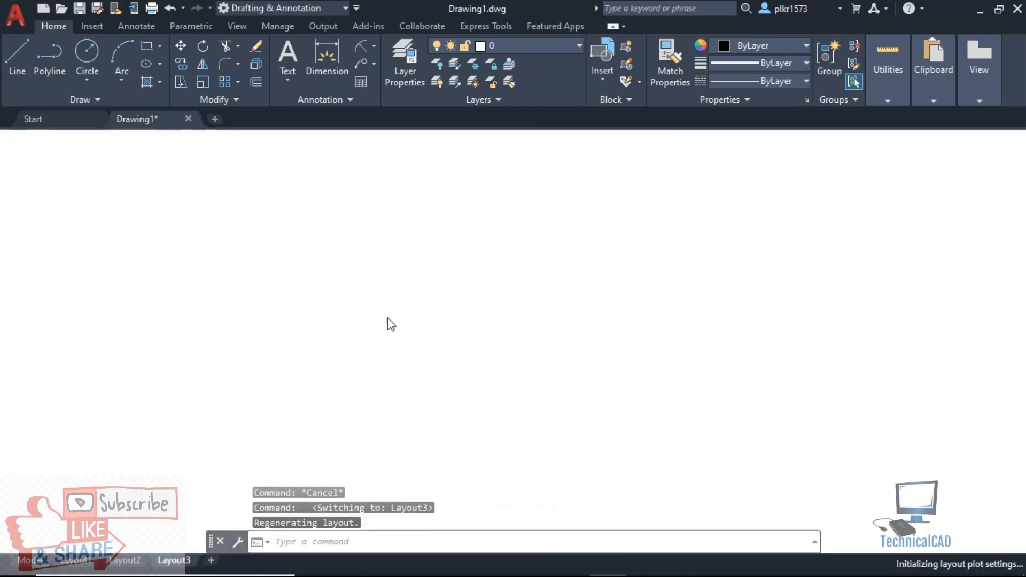
scroll(394, 332, "up", 4)
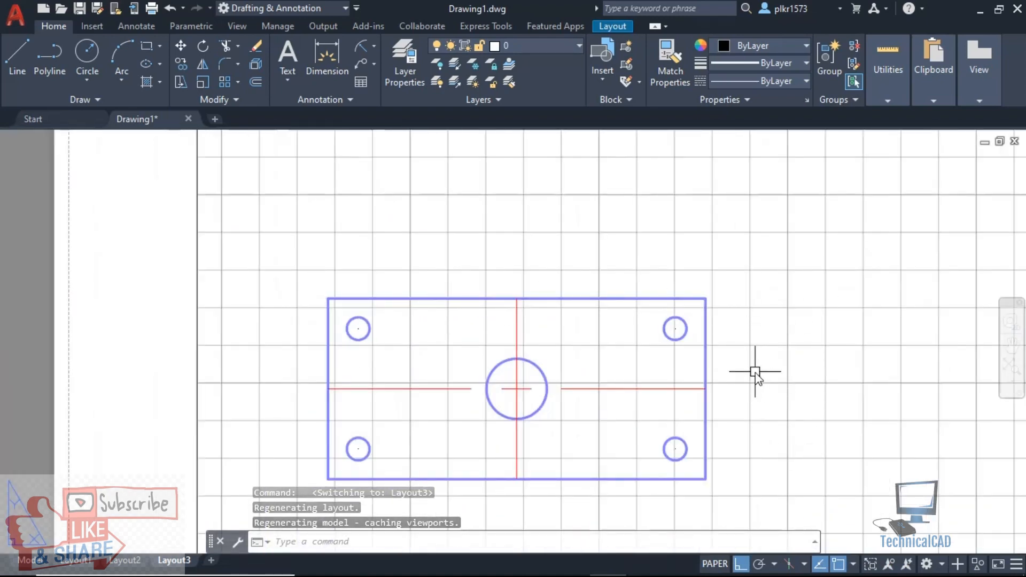
scroll(751, 372, "down", 4)
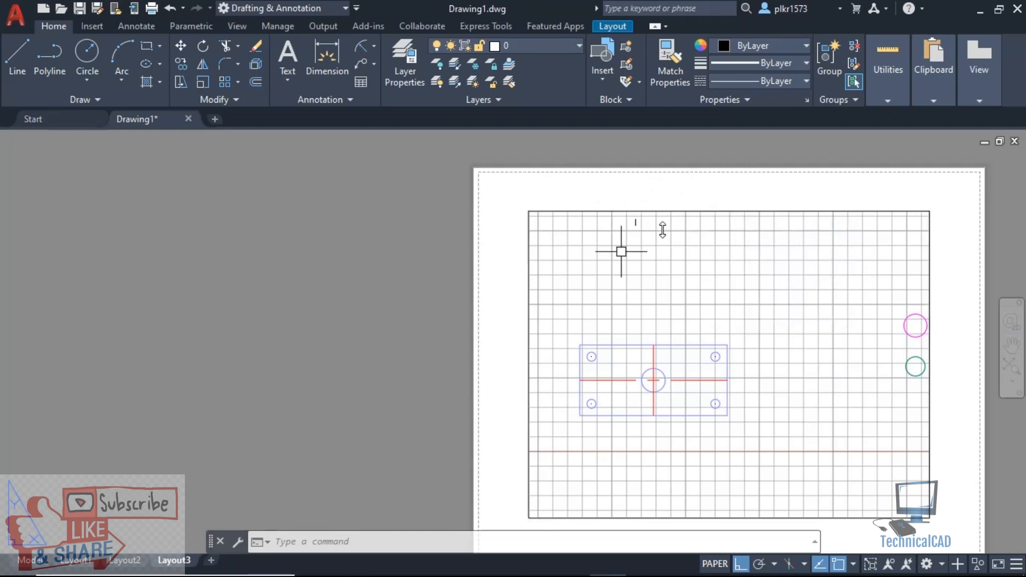
left_click(31, 561)
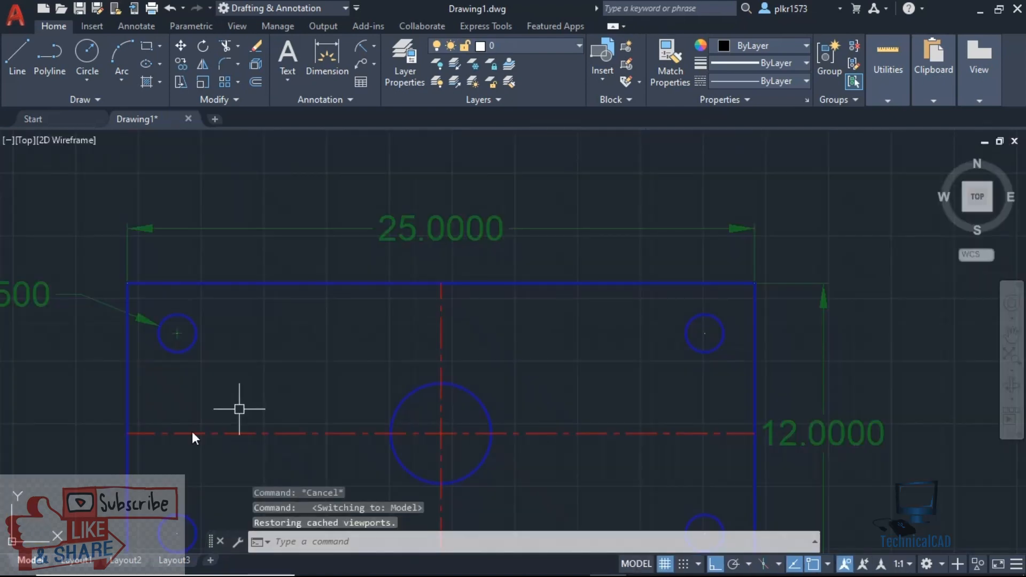
- Create a trial layer frozen in all viewports, and delete it after checking its New VP Freeze setting
scroll(451, 253, "down", 2)
scroll(448, 310, "up", 2)
middle_click_drag(560, 267, 627, 249)
scroll(619, 255, "down", 2)
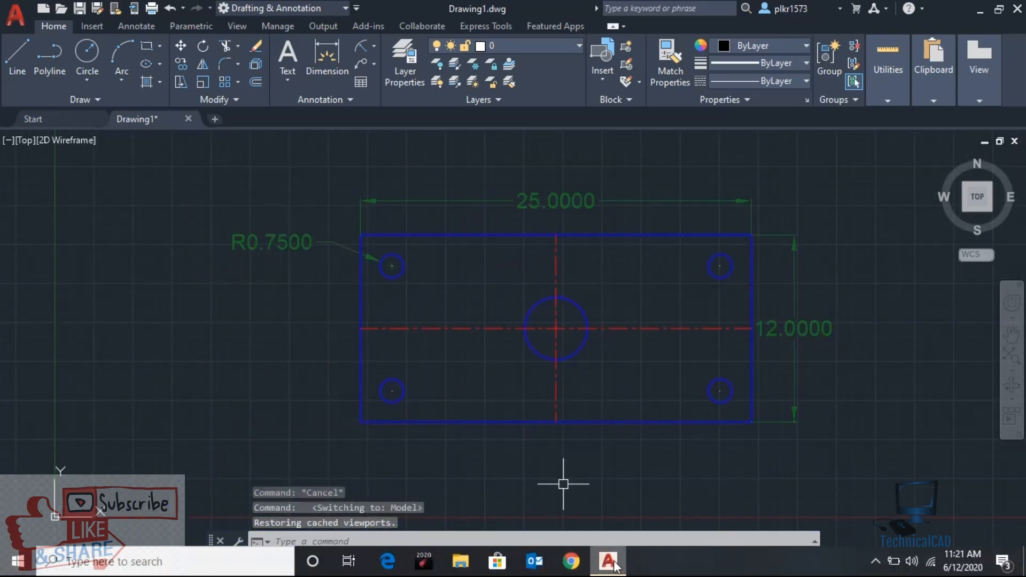
left_click(405, 66)
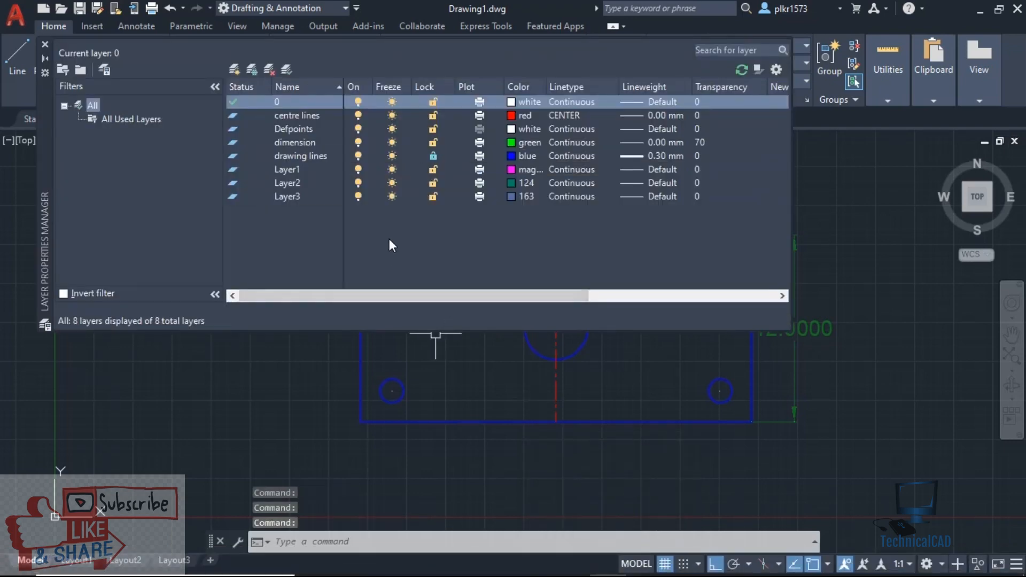
left_click(253, 69)
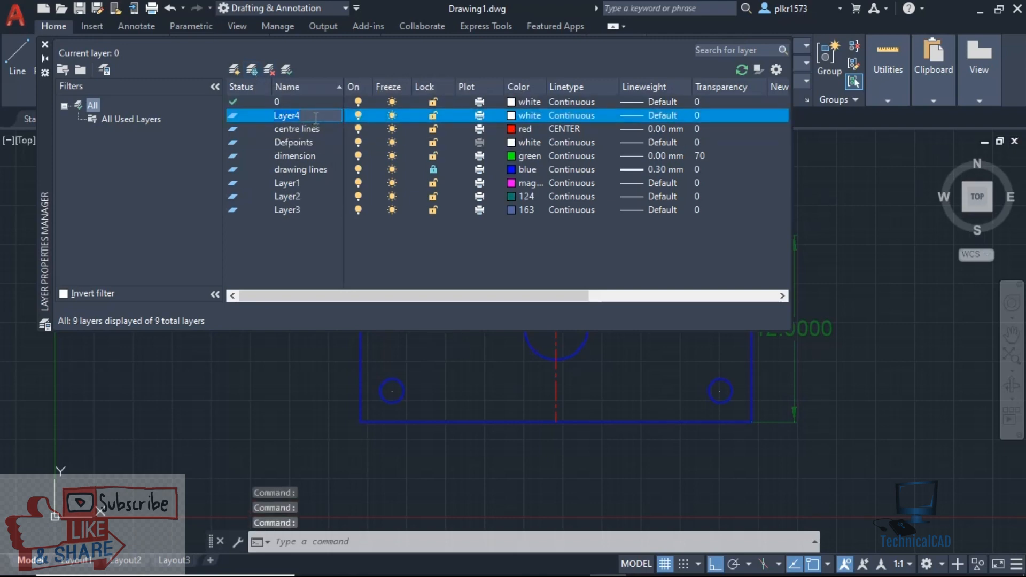
left_click_drag(417, 297, 641, 277)
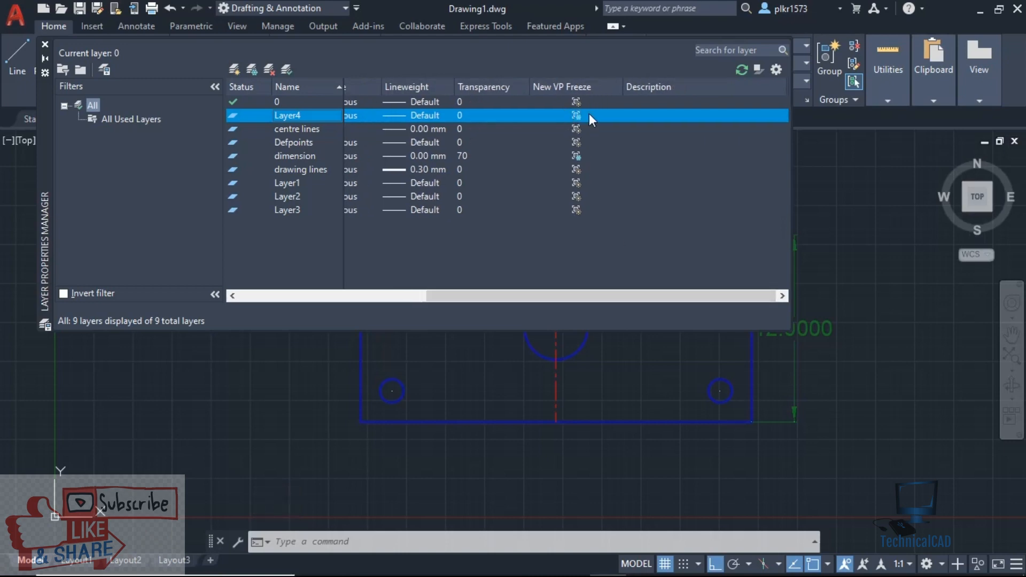
left_click_drag(630, 298, 452, 290)
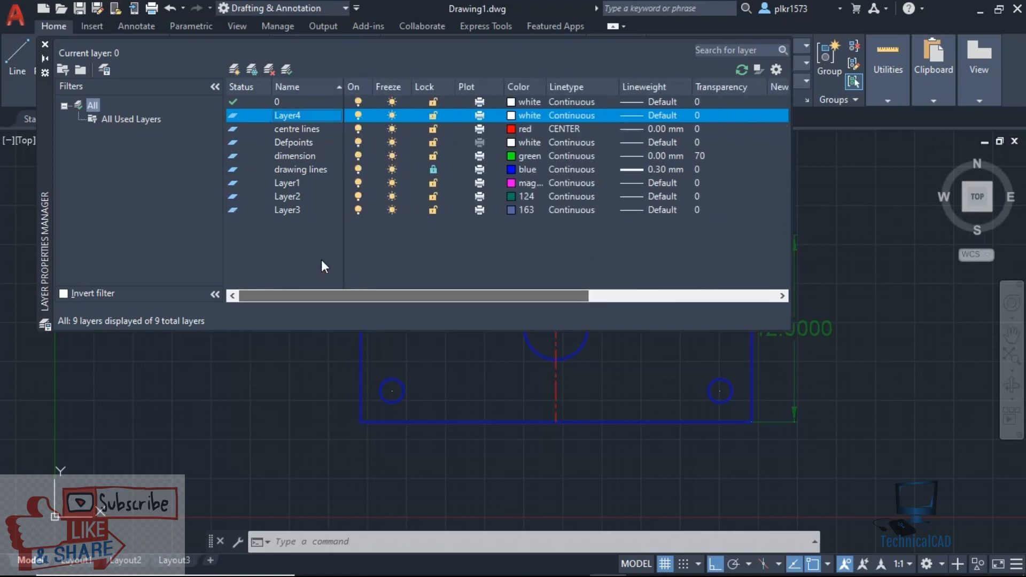
left_click(272, 70)
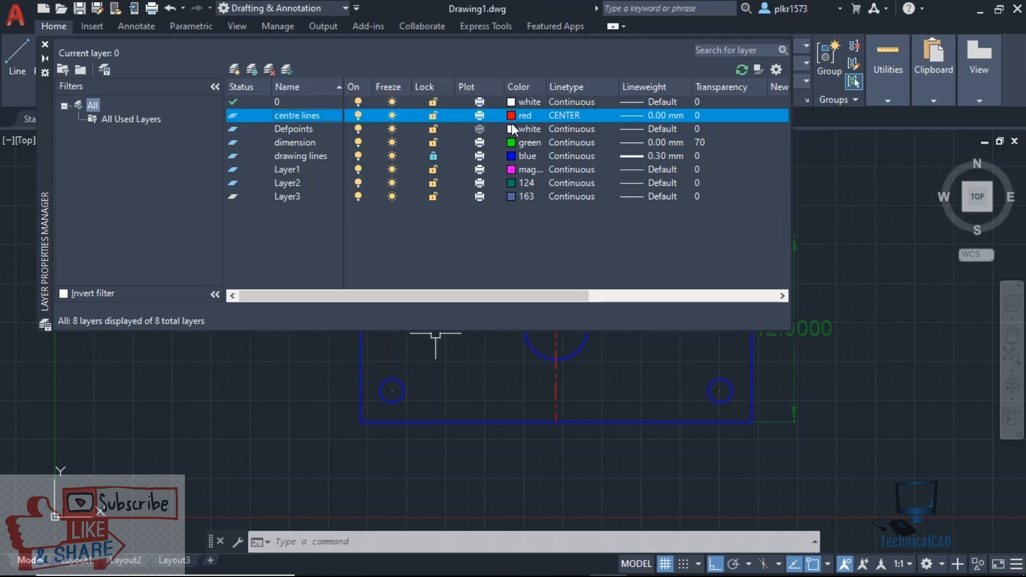
- Make the centre lines layer current and draw a circle in the empty area to the left of the plate
left_click(288, 68)
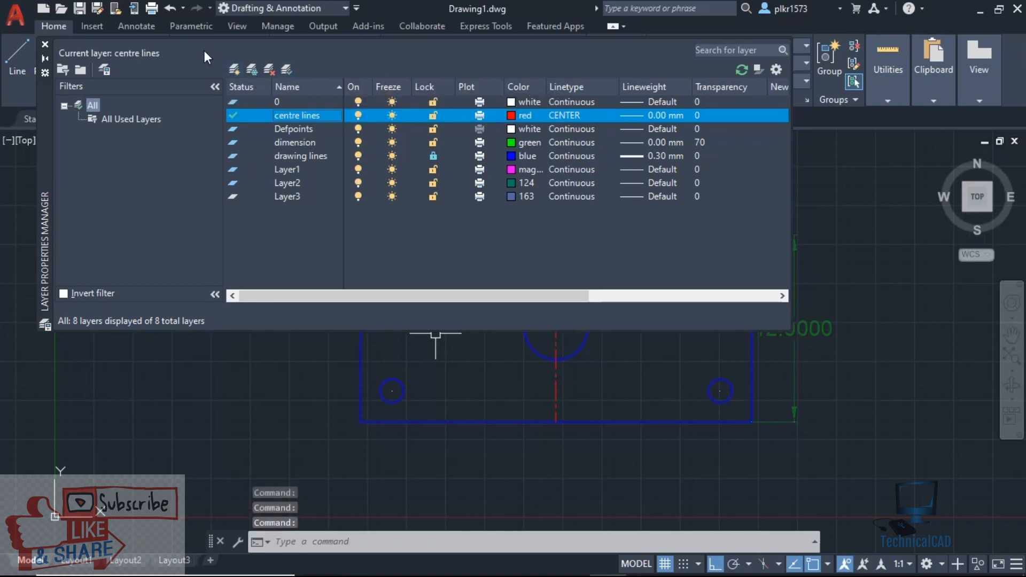
left_click(45, 45)
left_click(87, 59)
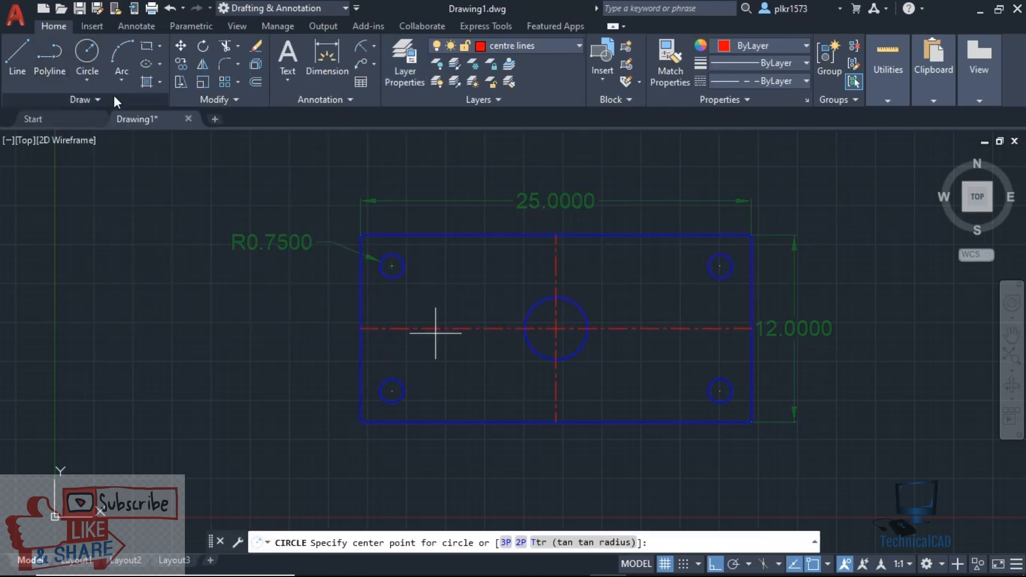
left_click(150, 354)
left_click(207, 353)
scroll(178, 303, "up", 5)
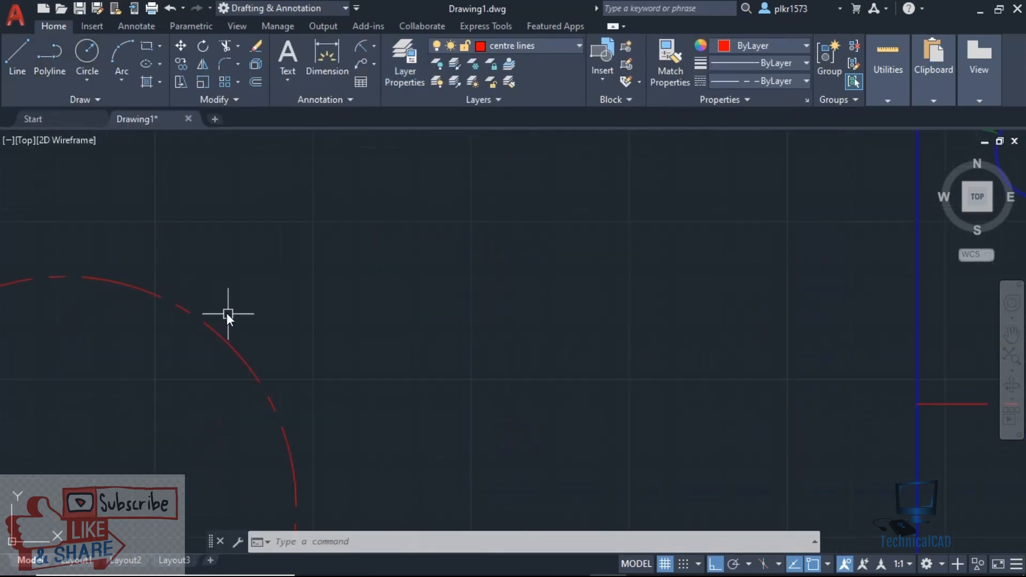
scroll(221, 249, "down", 2)
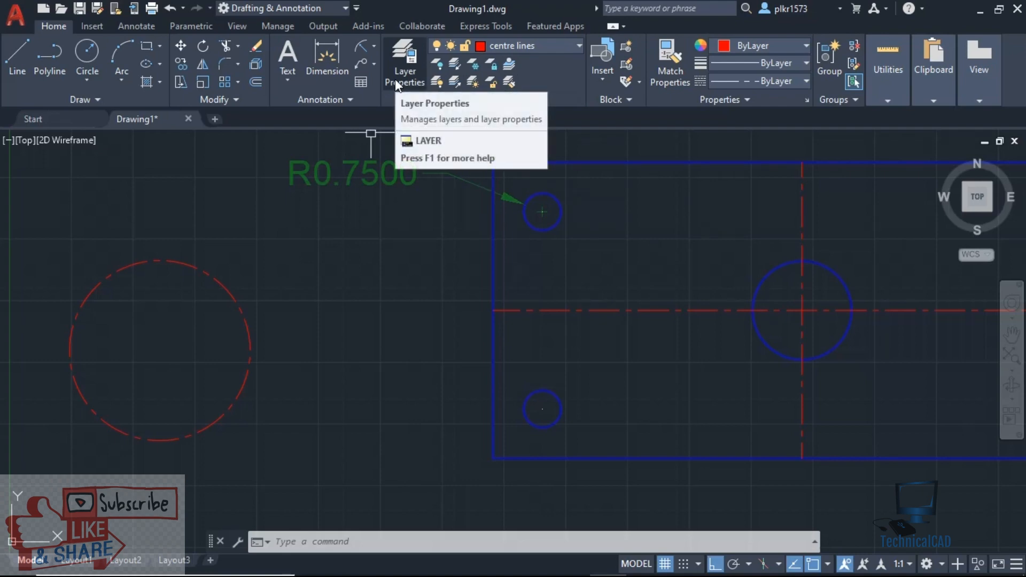
scroll(319, 242, "down", 2)
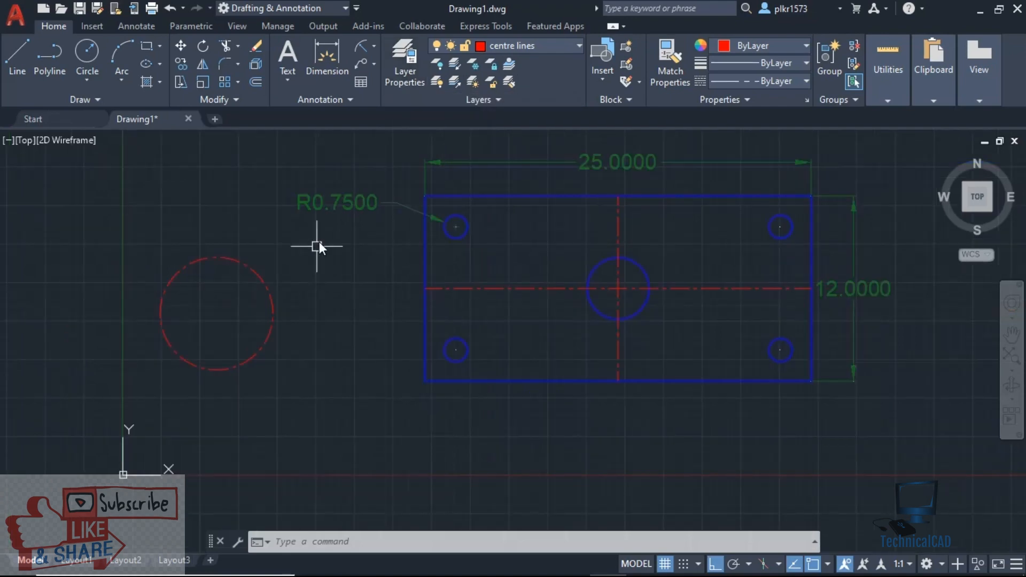
- Create a layer property filter that lists only layers whose color is red
left_click(403, 68)
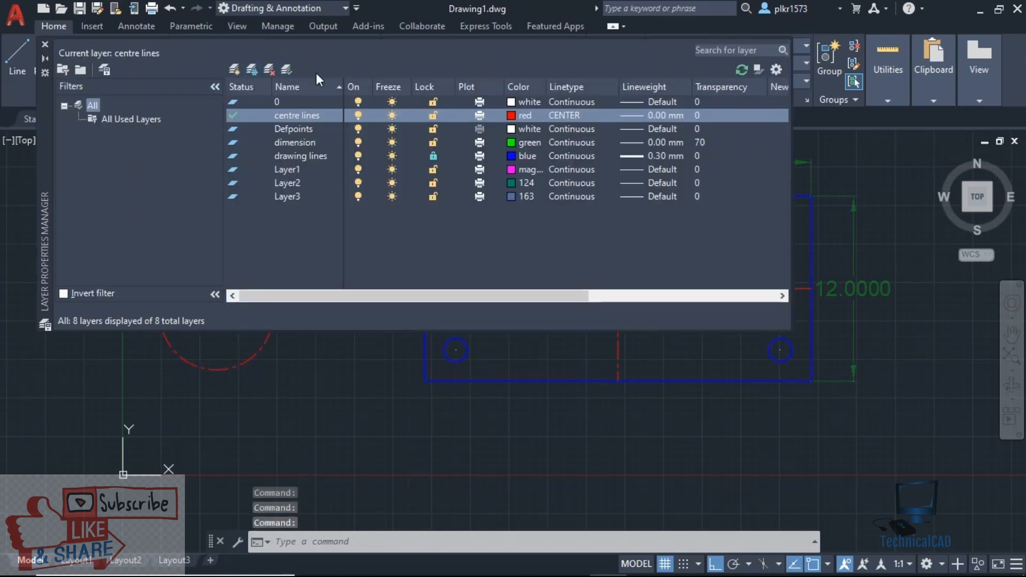
left_click(62, 69)
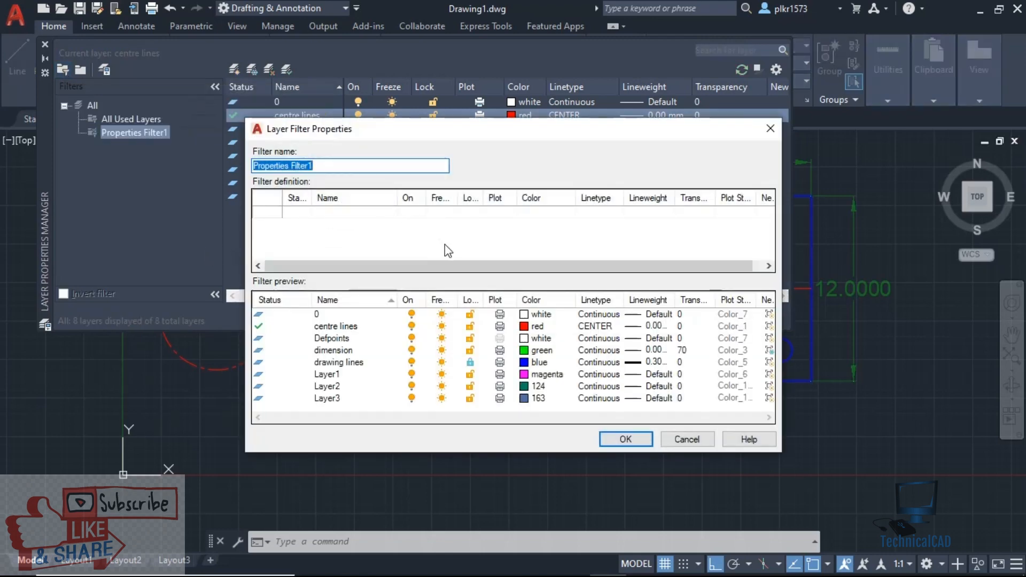
left_click(552, 212)
left_click(570, 212)
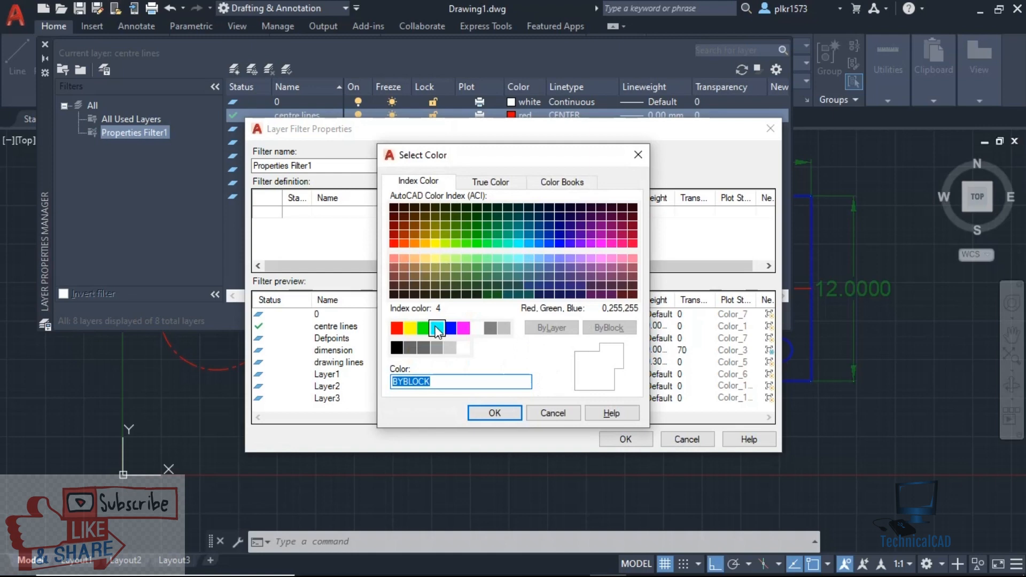
left_click(397, 328)
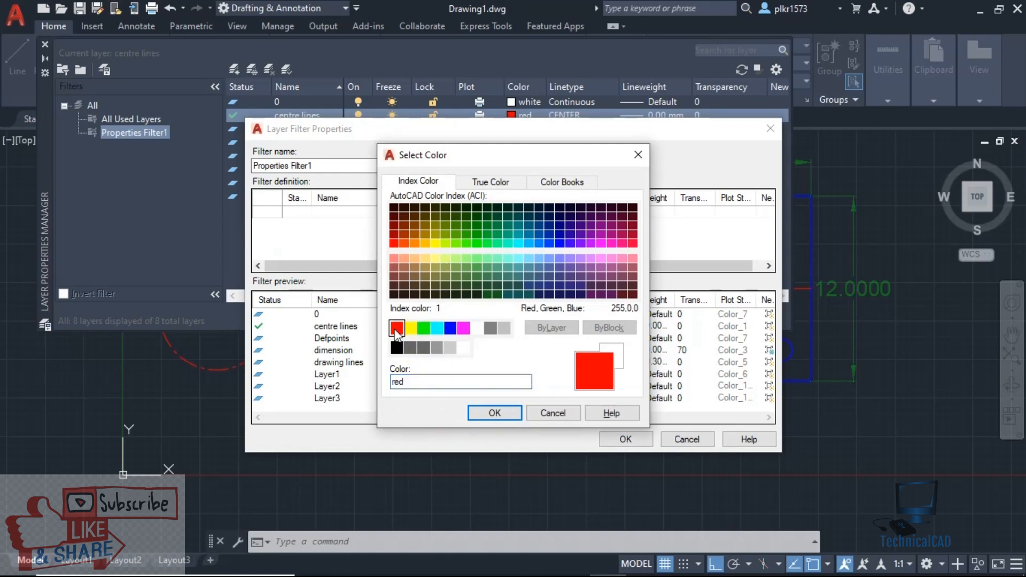
left_click(494, 413)
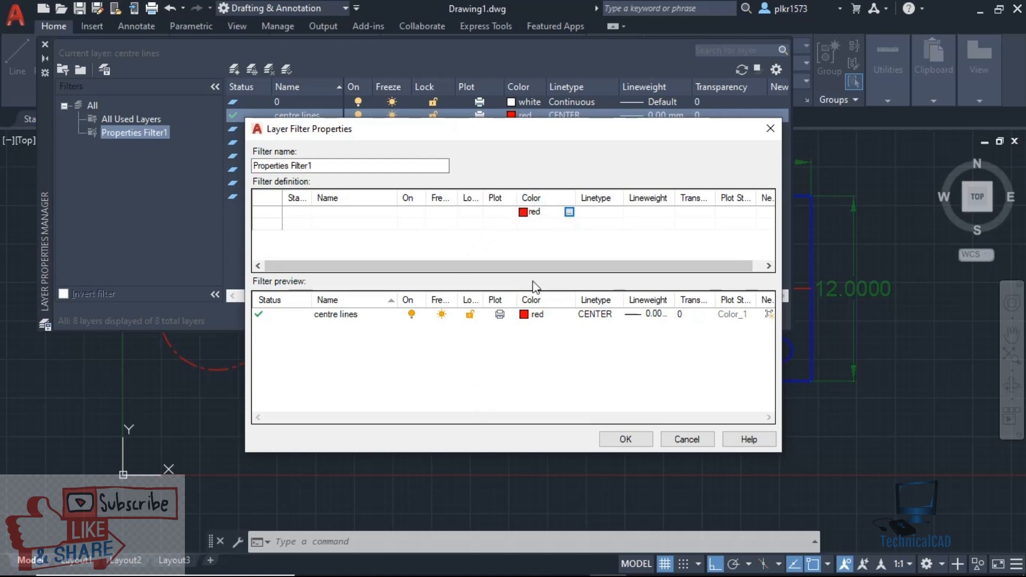
left_click(630, 442)
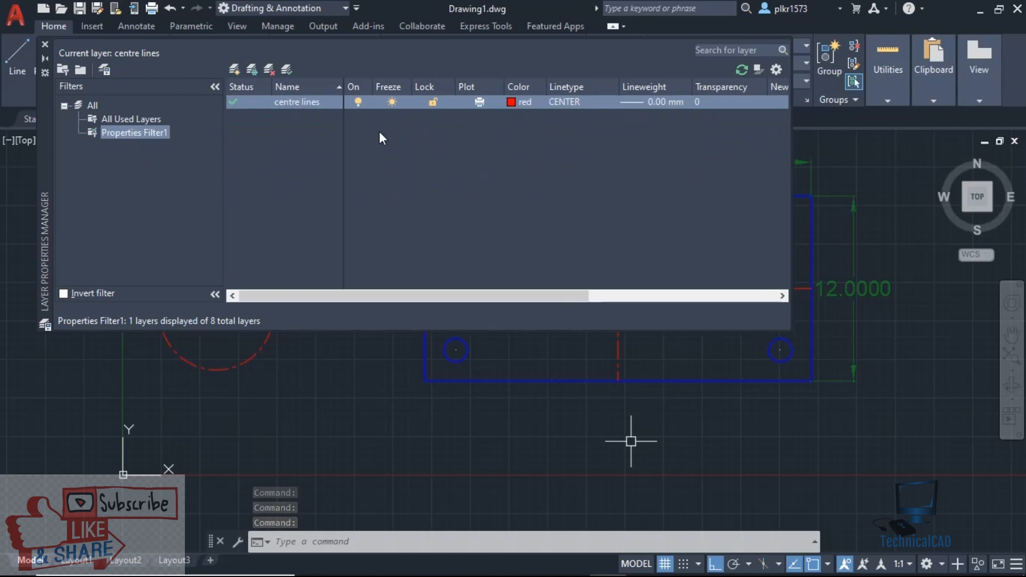
- Compare the layers listed under All Used Layers with those in the red color filter
left_click(120, 120)
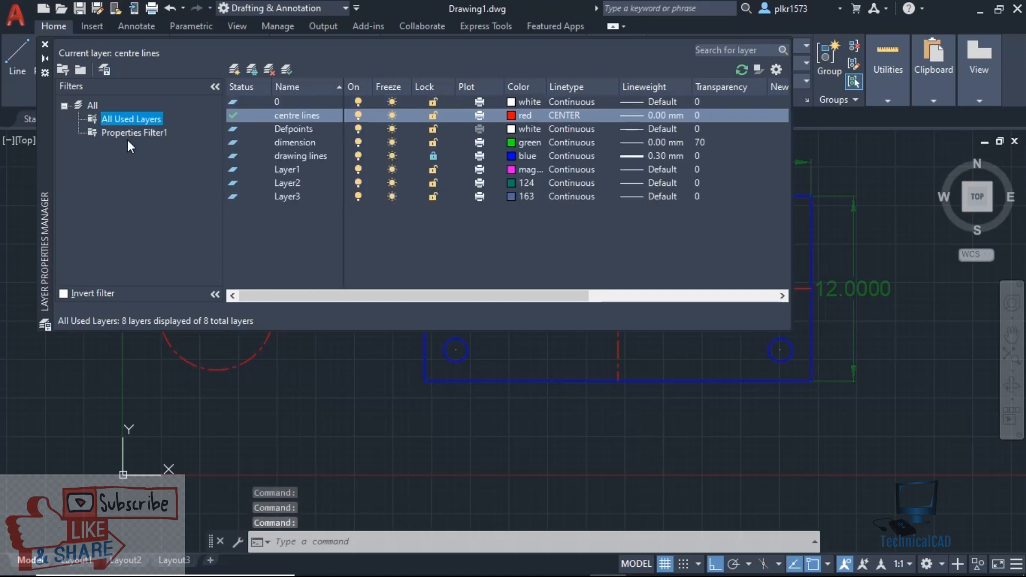
left_click(137, 133)
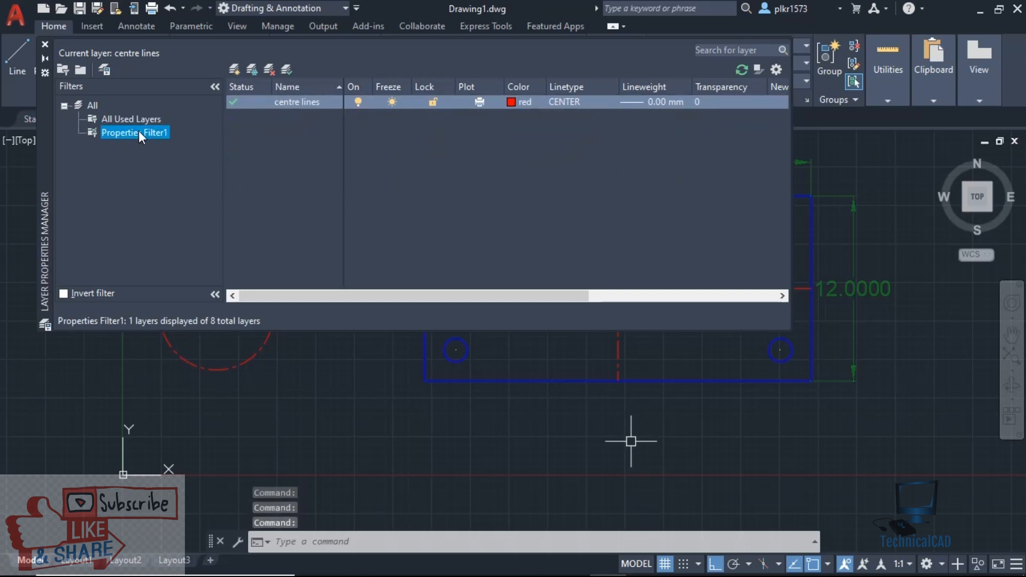
left_click(652, 126)
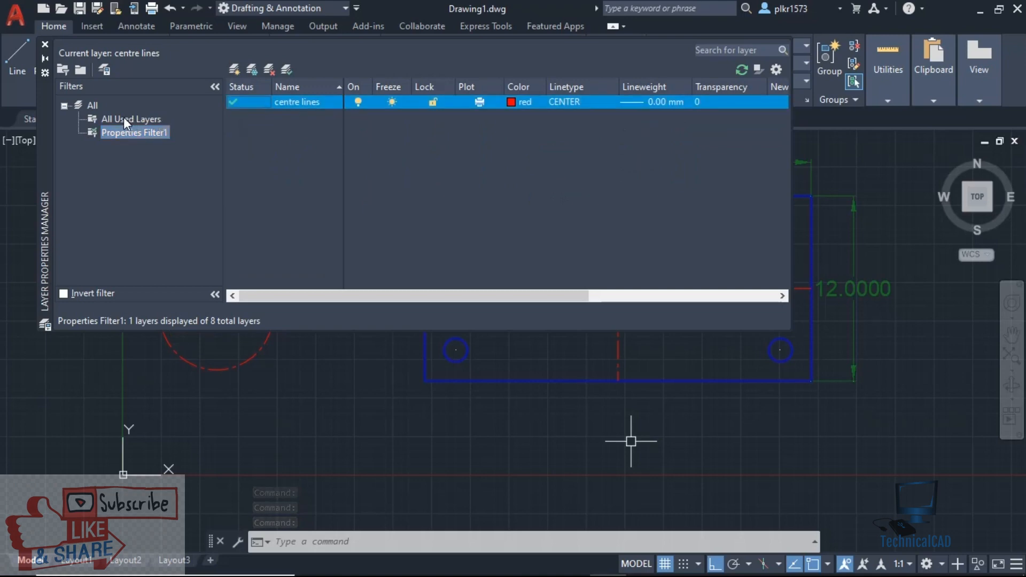
- Edit the red color properties filter and add a 0.30 mm lineweight condition to its first definition row
double_click(127, 130)
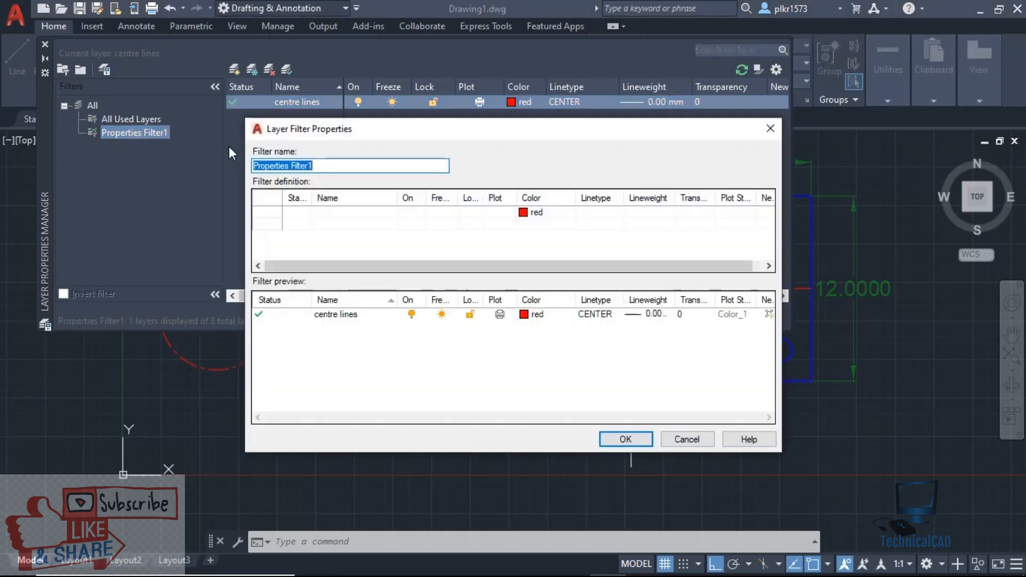
left_click(550, 223)
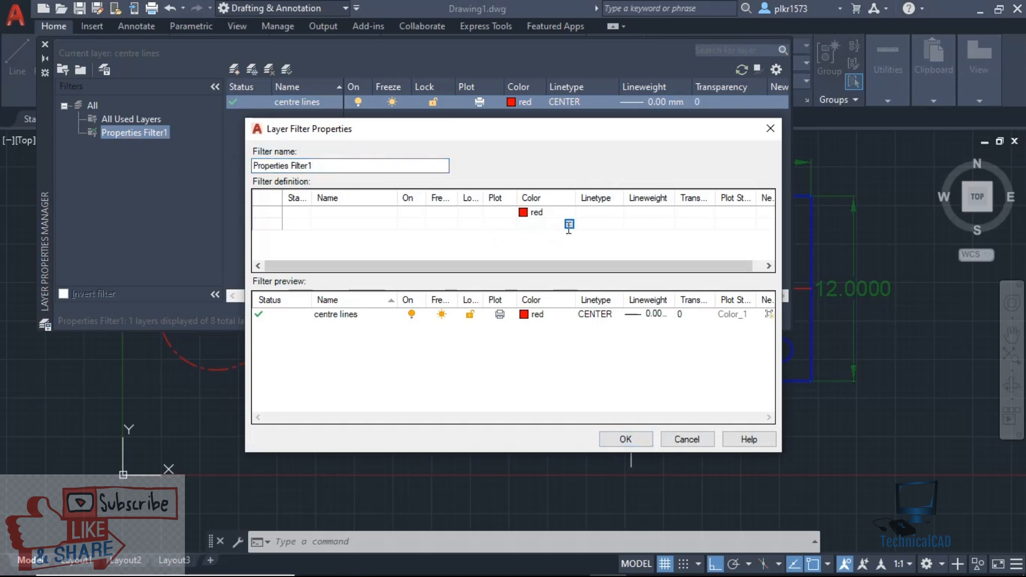
left_click(612, 224)
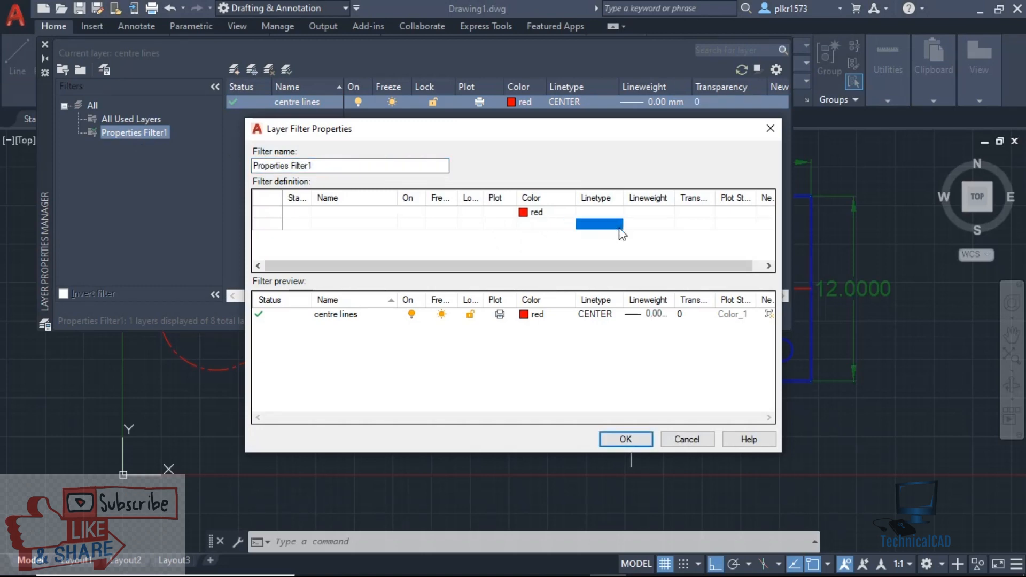
left_click(653, 225)
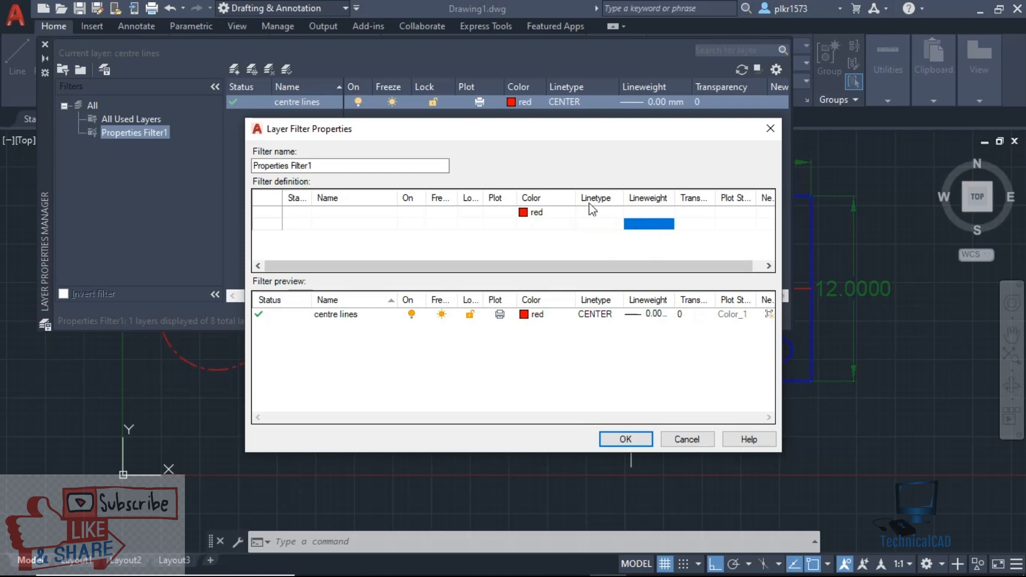
left_click(609, 212)
left_click(646, 214)
left_click(669, 213)
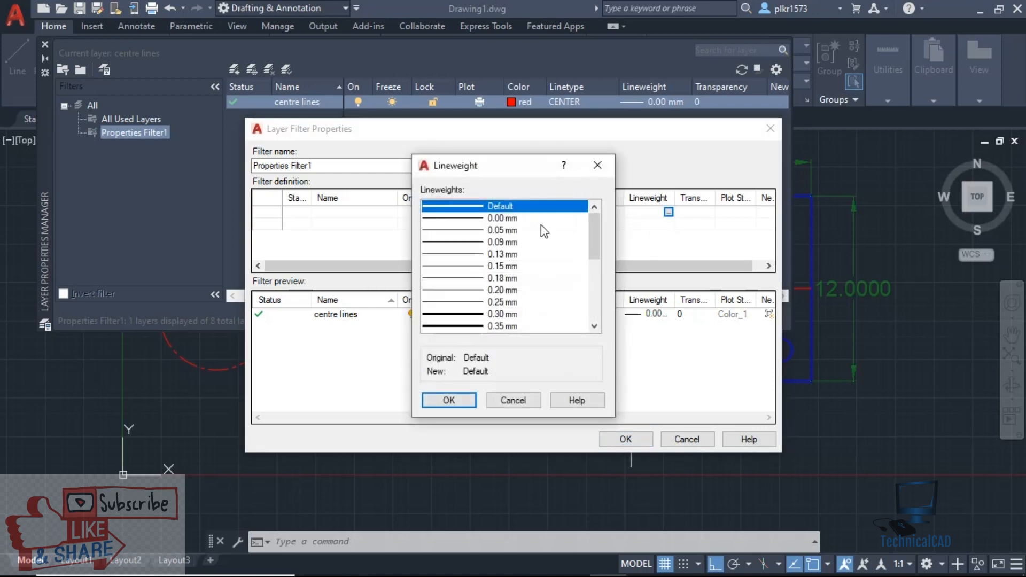
left_click(499, 315)
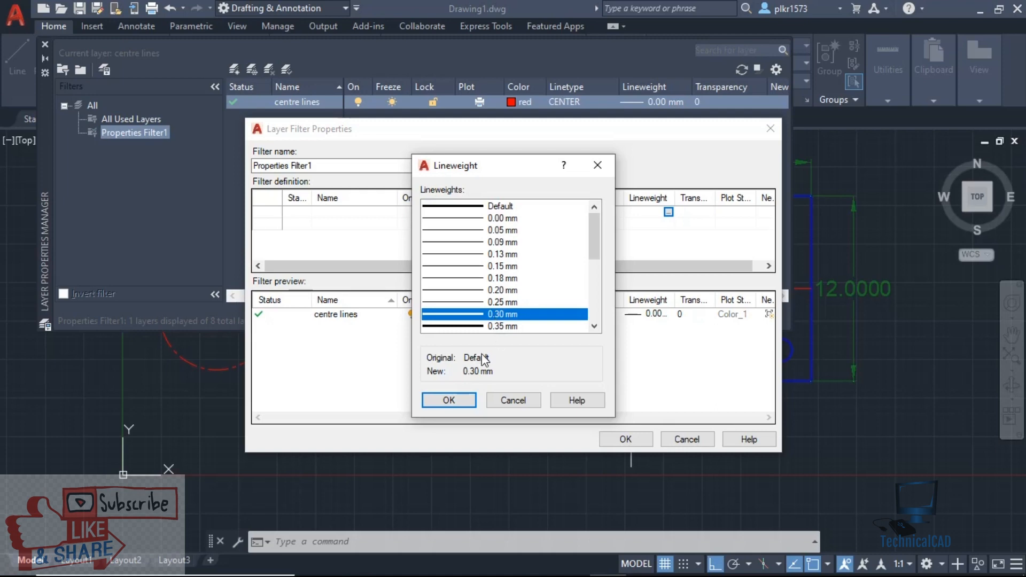
left_click(449, 400)
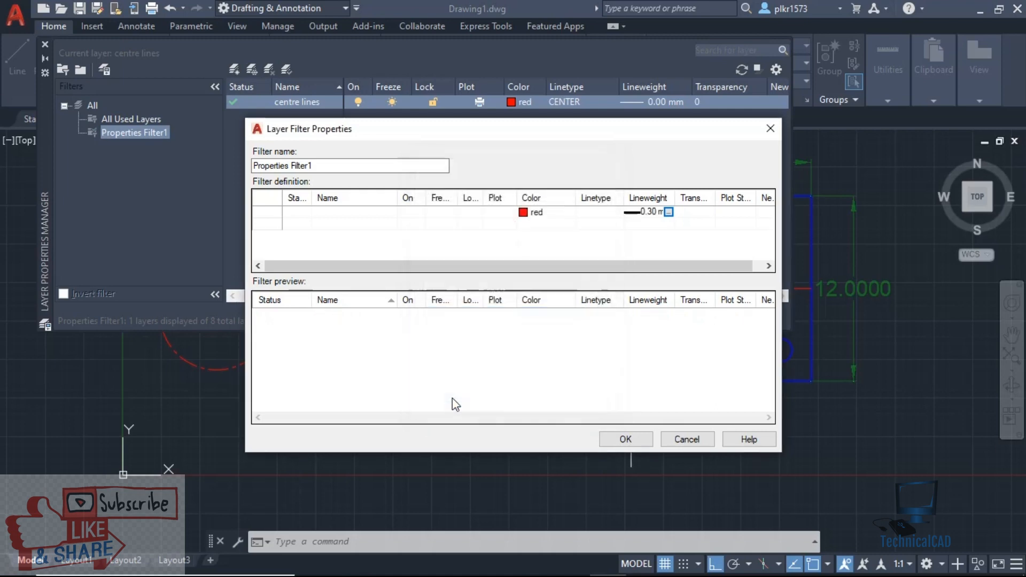
left_click(651, 224)
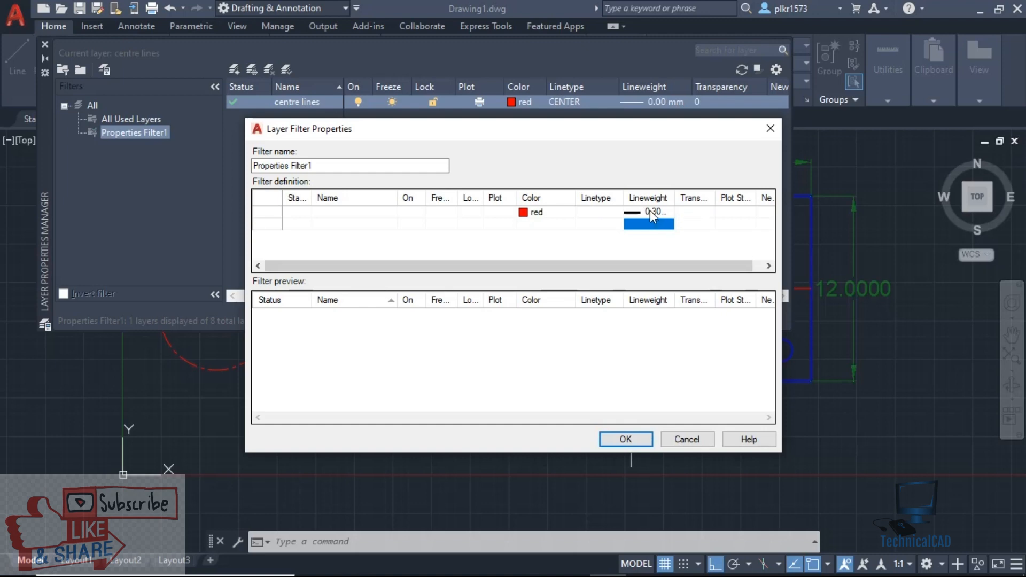
left_click(665, 210)
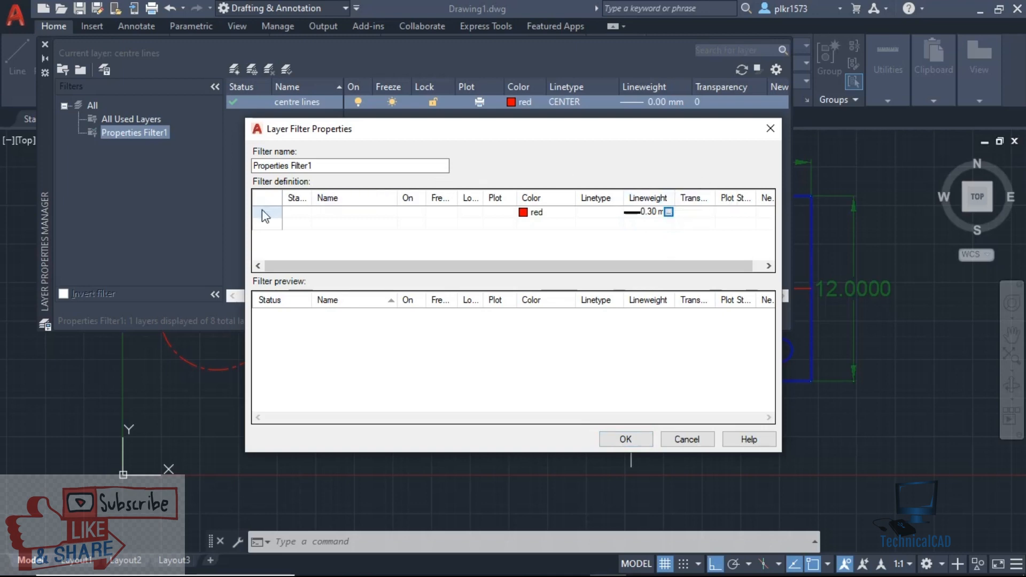
- Add a second row to the filter definition with Continuous as its linetype condition
left_click(281, 223)
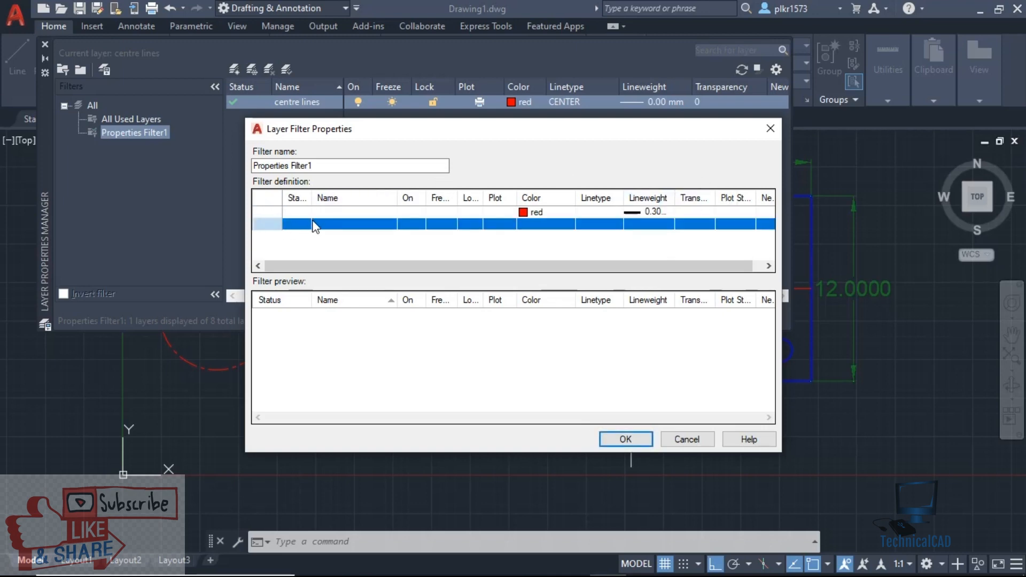
left_click(311, 220)
left_click(300, 223)
left_click(346, 233)
left_click(299, 227)
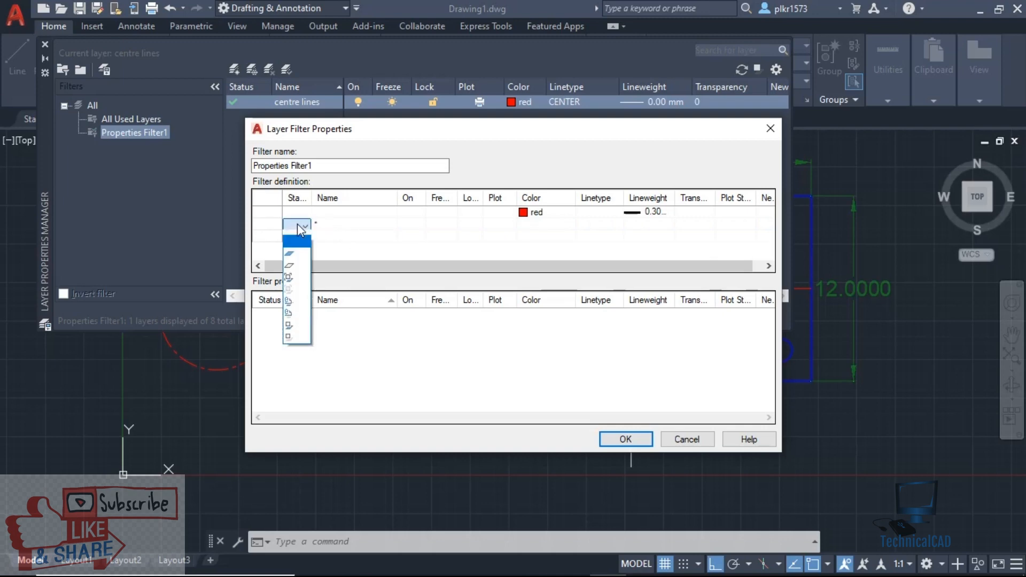
left_click(299, 227)
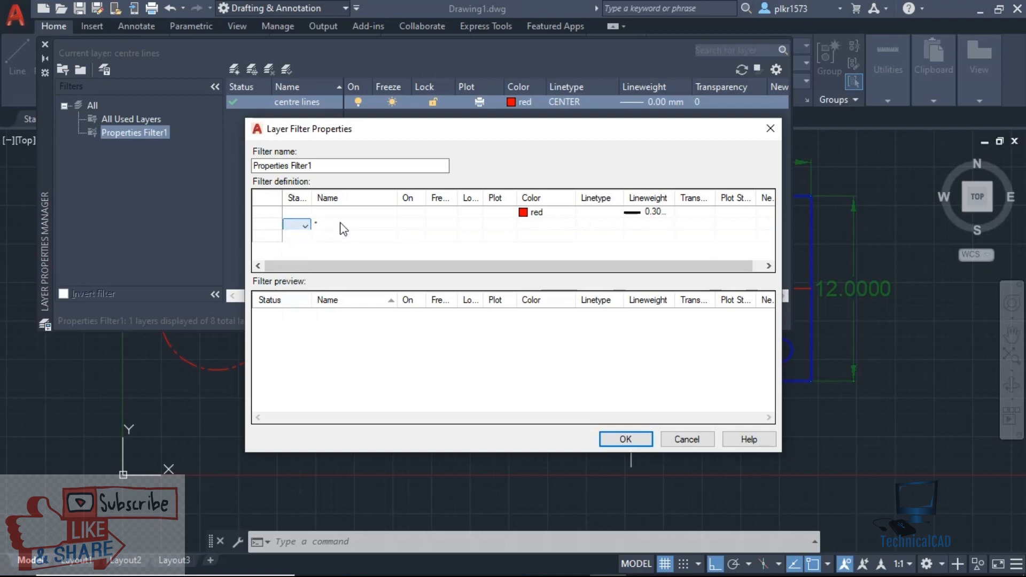
left_click(413, 228)
left_click(460, 227)
left_click(502, 227)
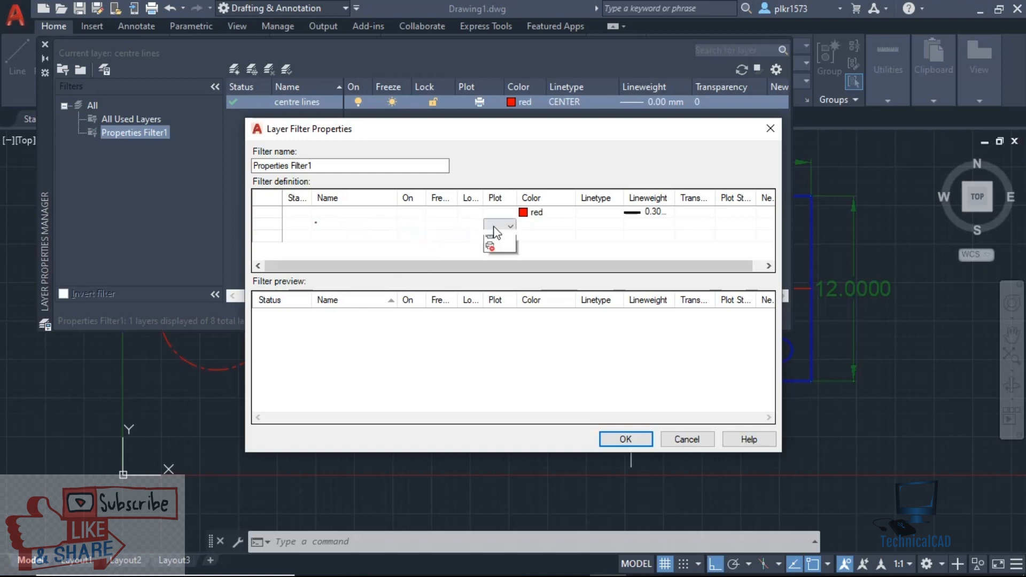
left_click(544, 234)
left_click(627, 226)
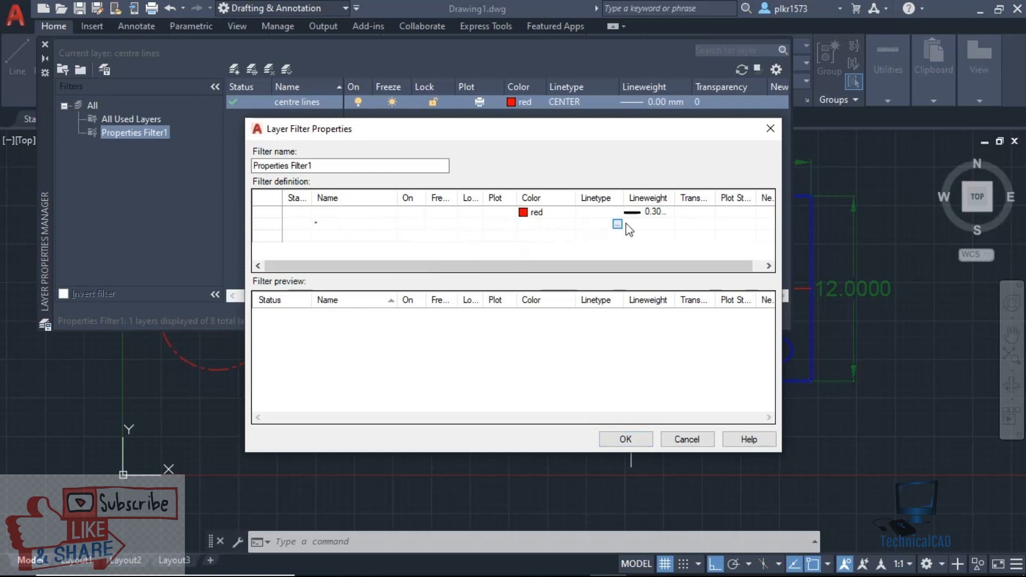
left_click(618, 224)
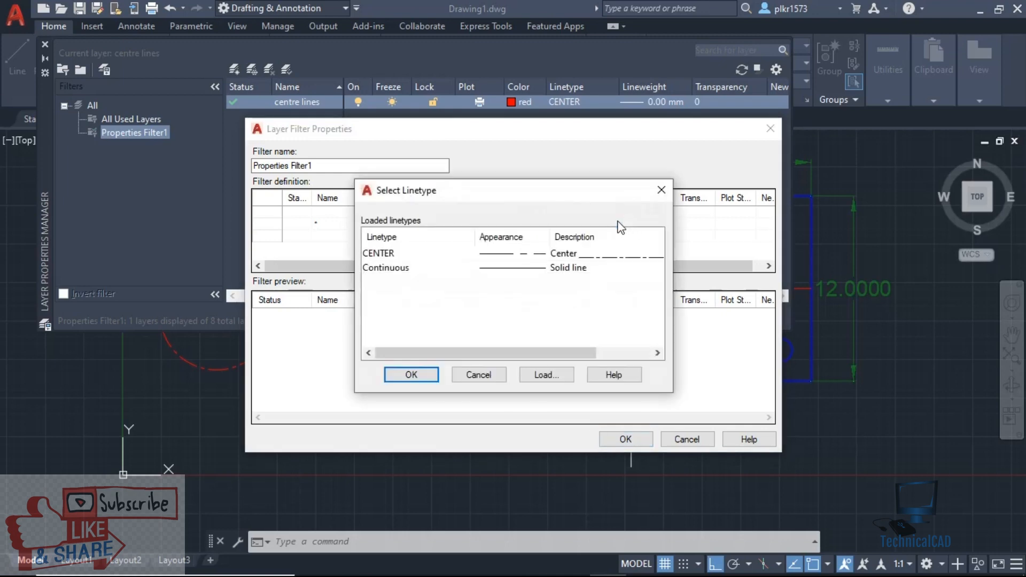
left_click(561, 267)
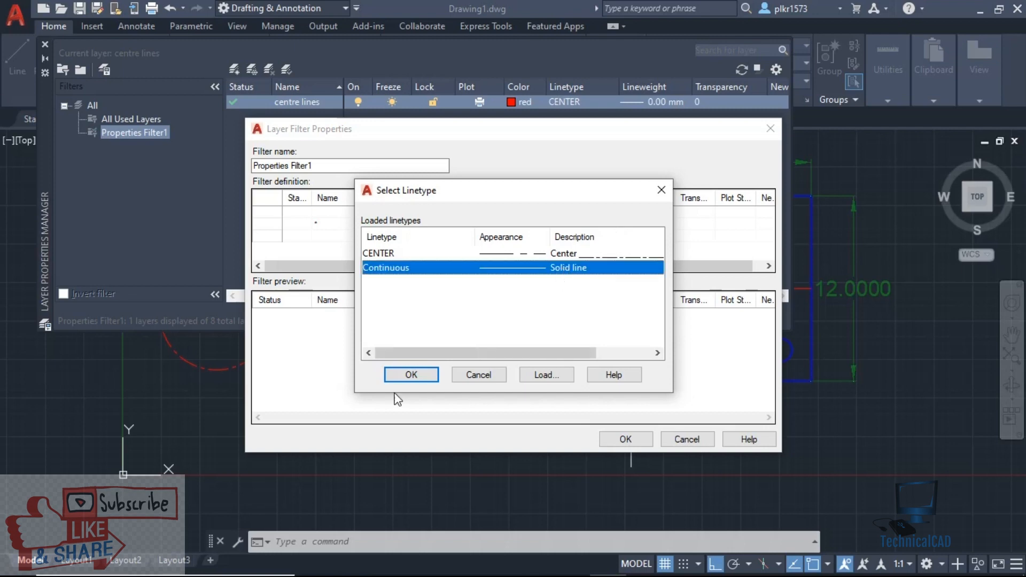
left_click(411, 375)
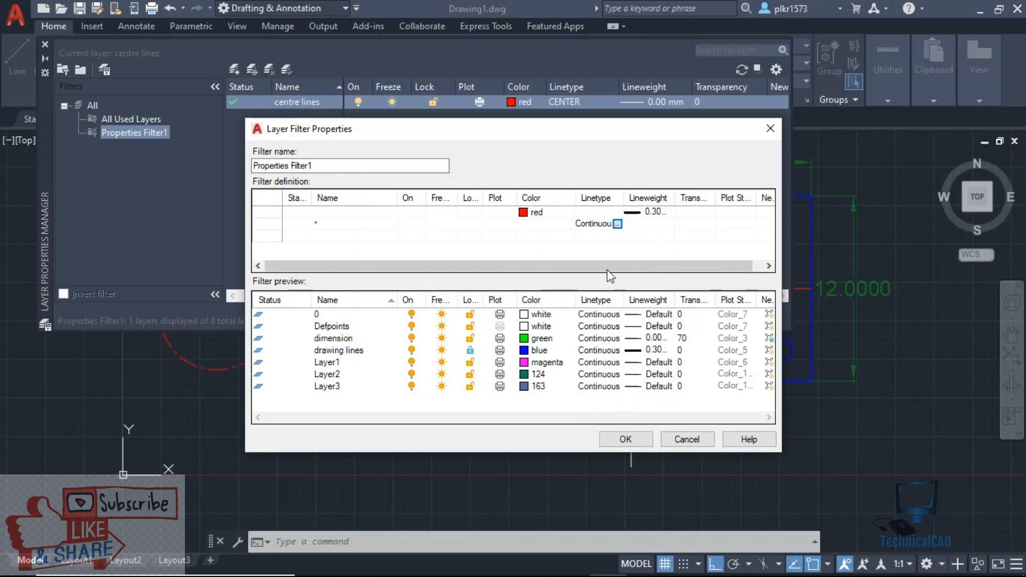
- Try CENTER linetype and 0.30 mm lineweight in the second filter row, and discard all edits to the filter
left_click(618, 224)
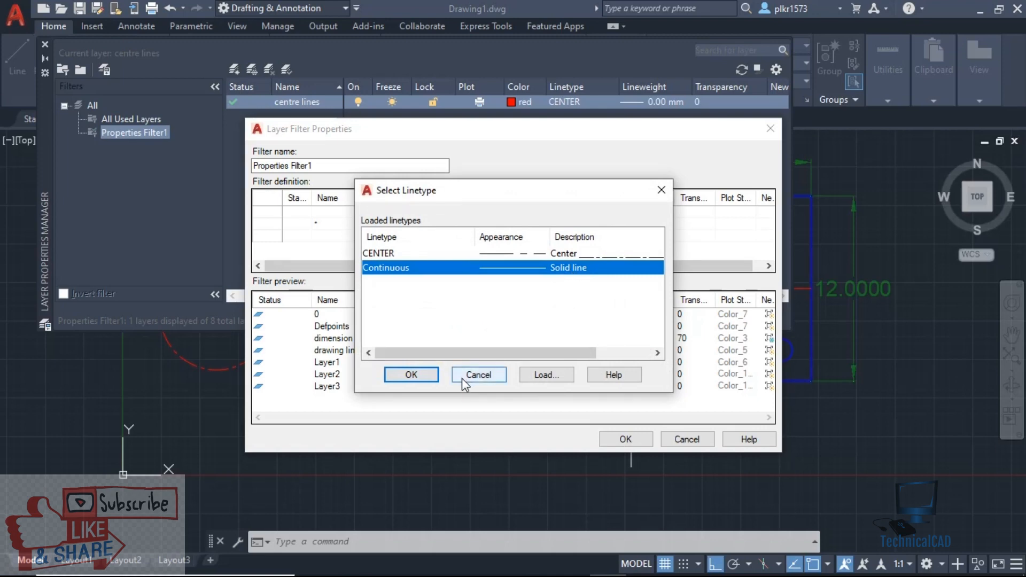
left_click(411, 252)
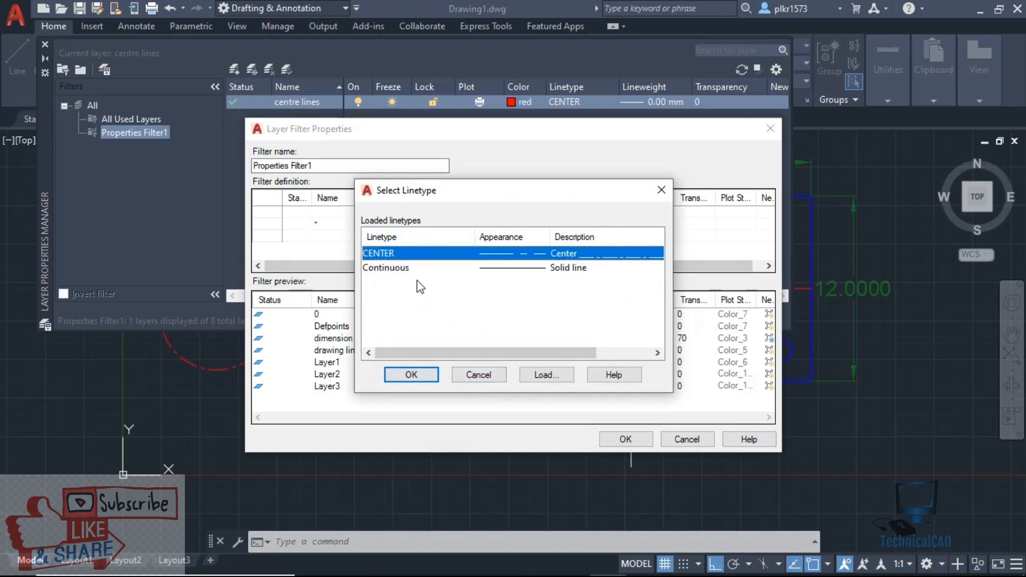
left_click(403, 376)
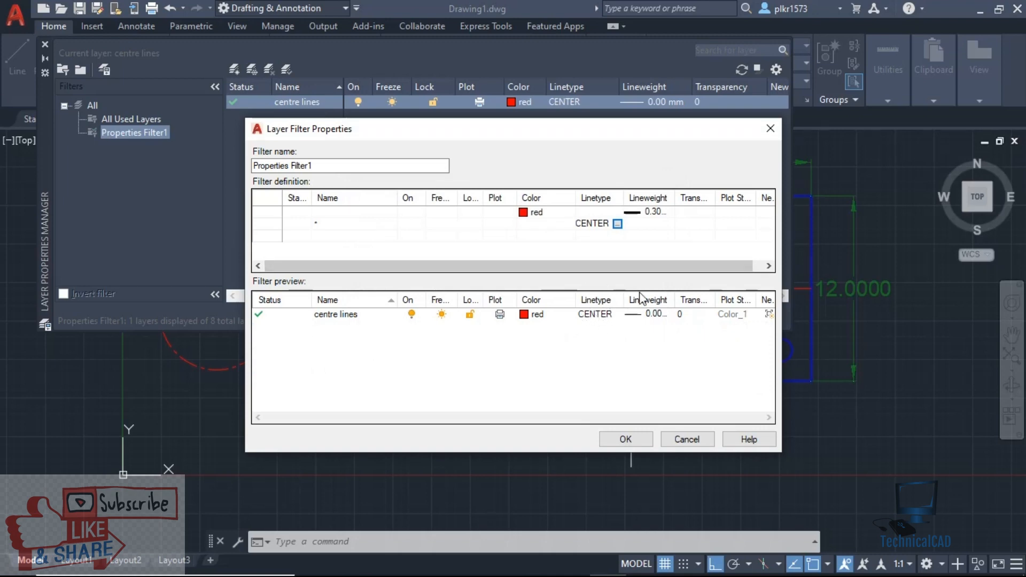
left_click(658, 227)
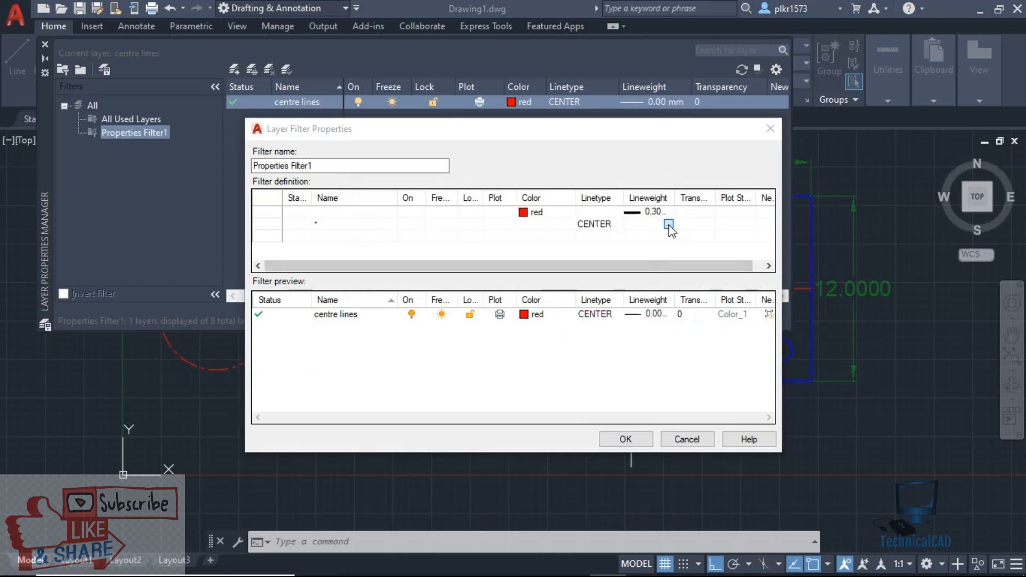
left_click(669, 224)
left_click(475, 314)
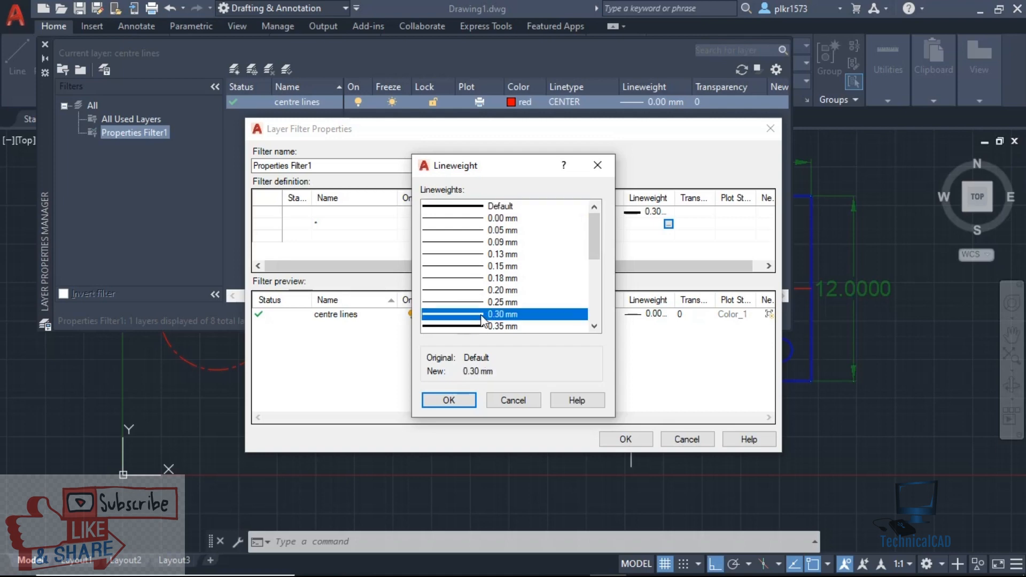
left_click(466, 399)
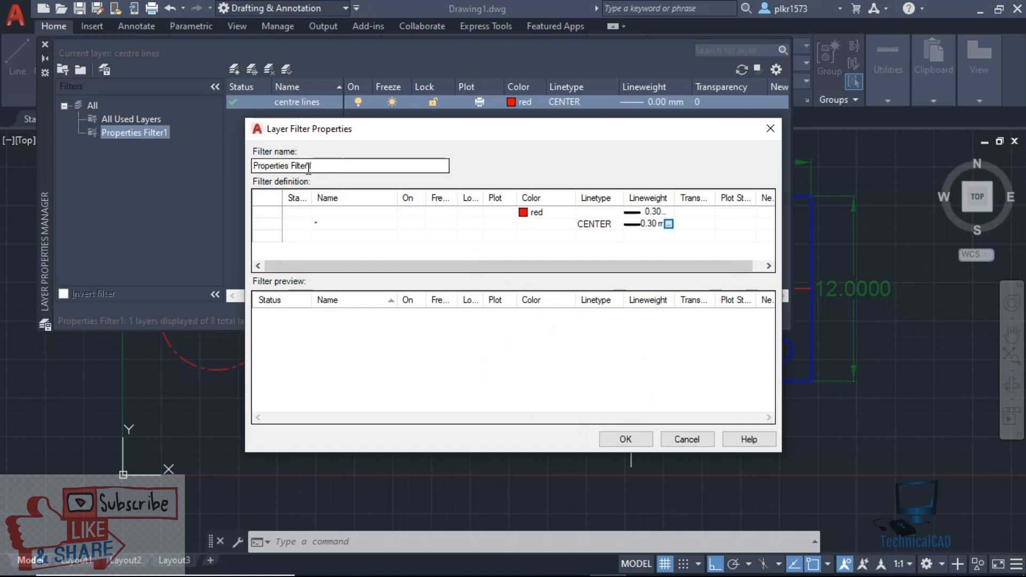
left_click(676, 442)
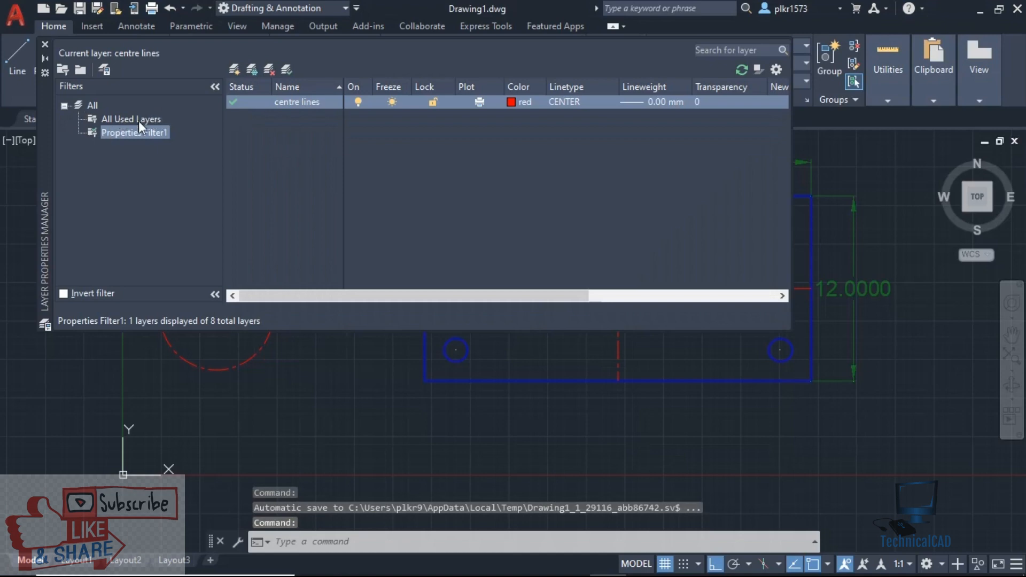
- Create a group filter containing Layer1, Layer2 and drawing lines, and close the layer manager after returning to All Used Layers
left_click(79, 68)
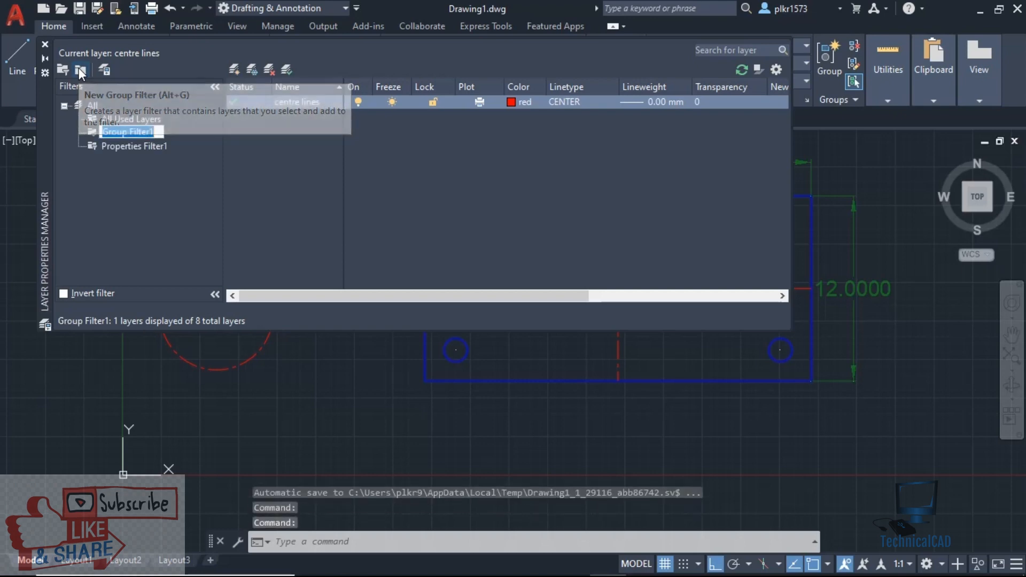
left_click(153, 194)
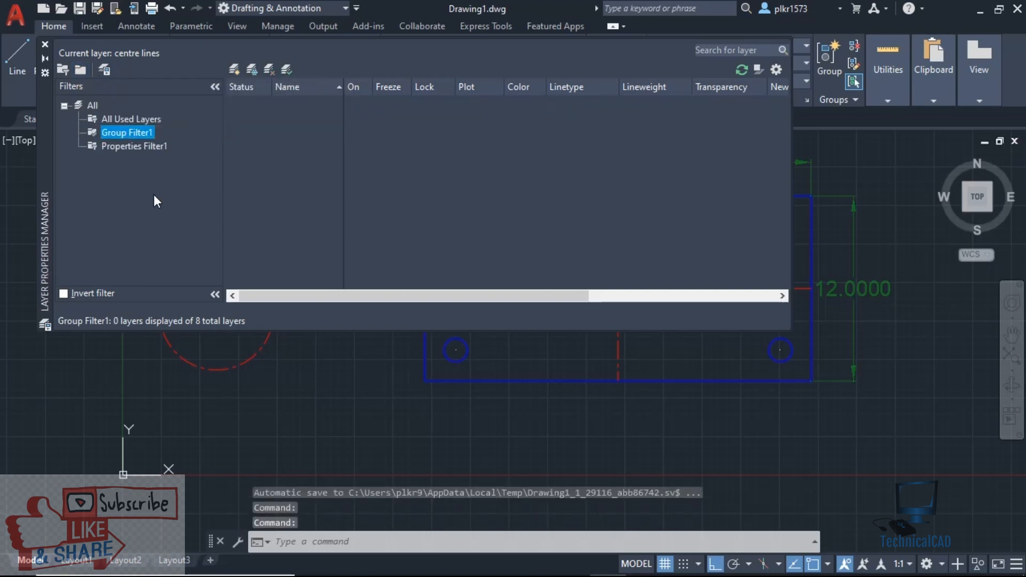
left_click(127, 120)
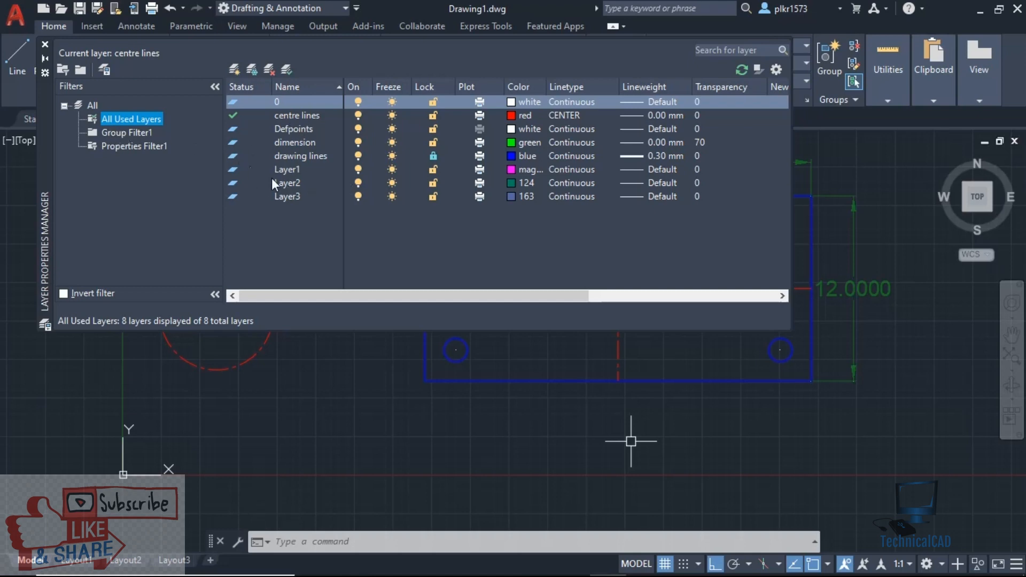
left_click(289, 170)
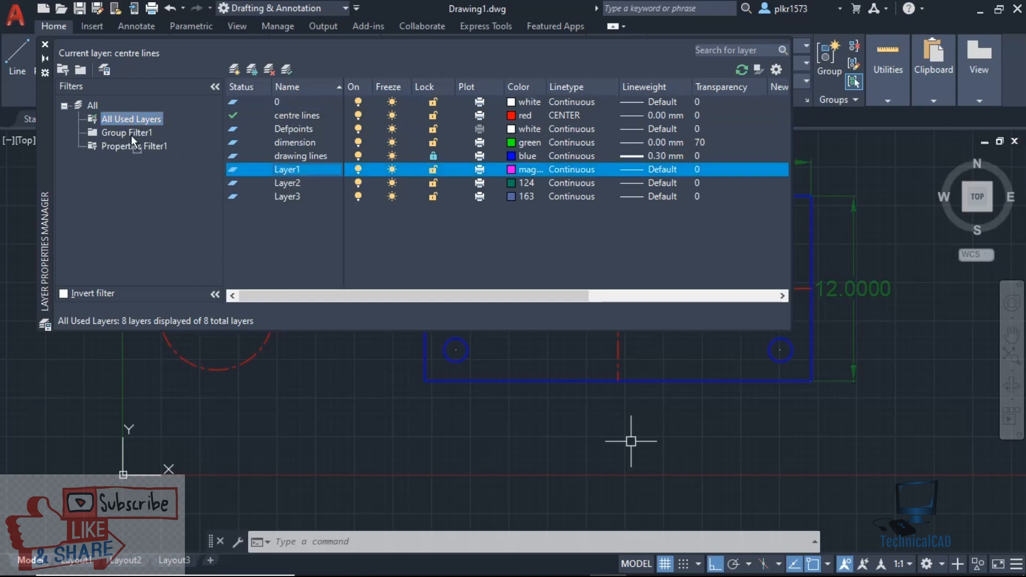
left_click_drag(294, 182, 142, 138)
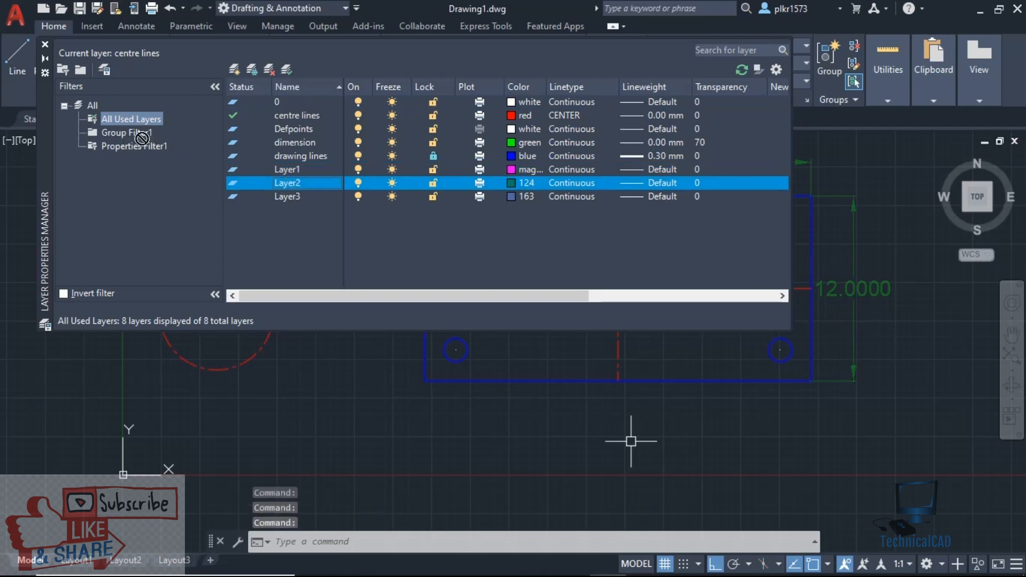
left_click(293, 155)
left_click(133, 133)
left_click_drag(565, 202, 497, 190)
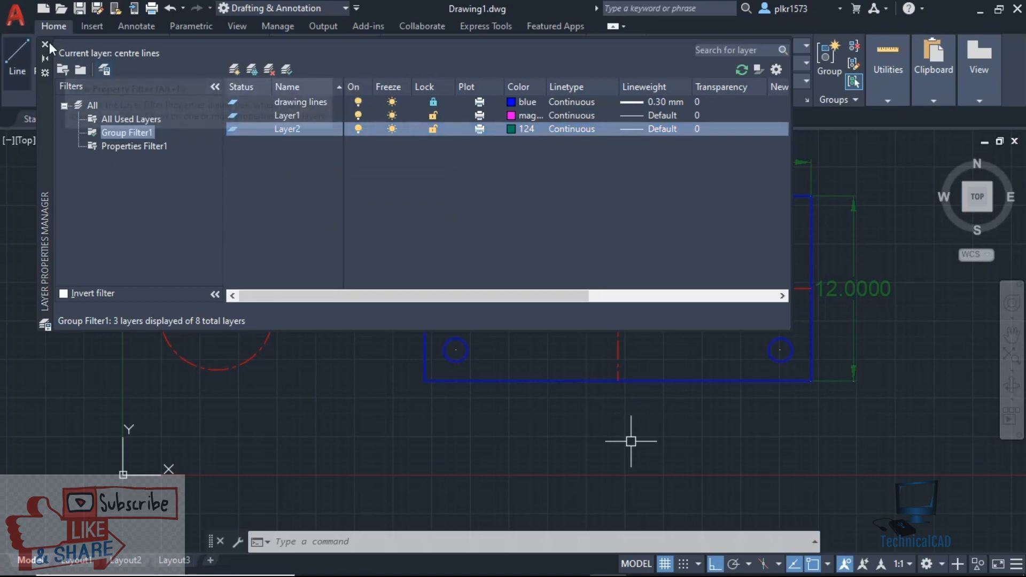
left_click(115, 119)
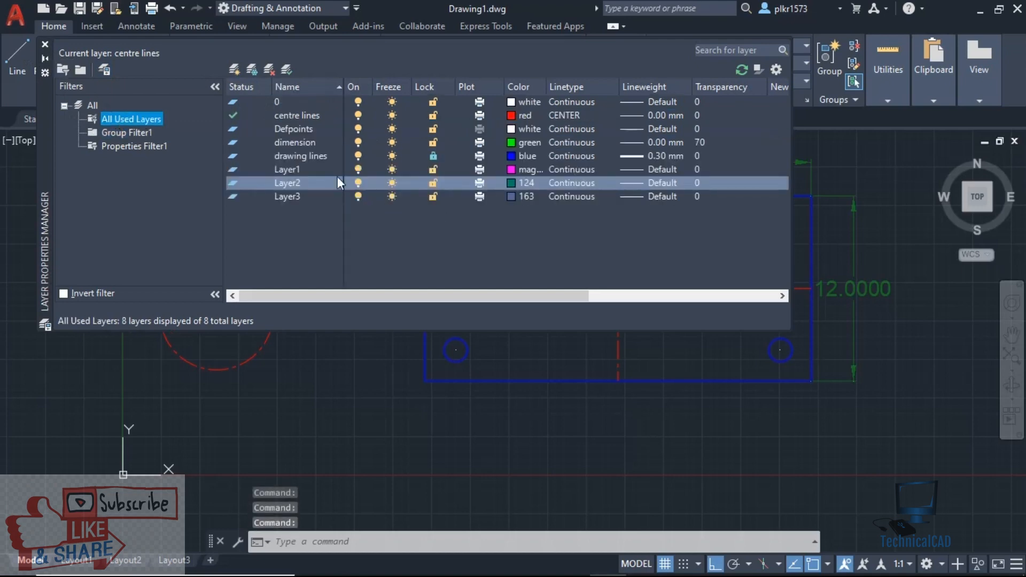
left_click(45, 44)
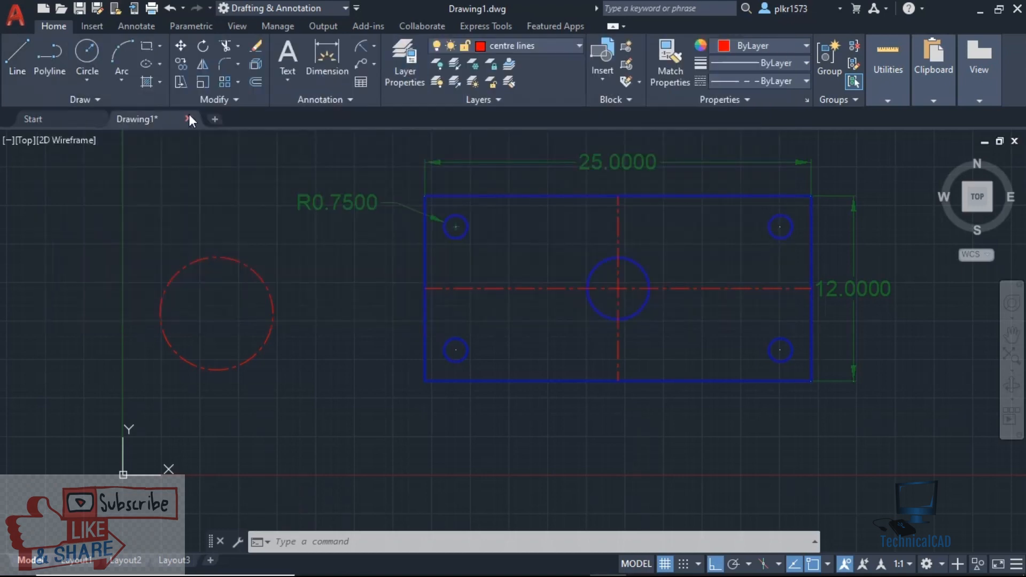
- Create a new blank drawing, check which layers it contains, and return to Drawing1
left_click(215, 120)
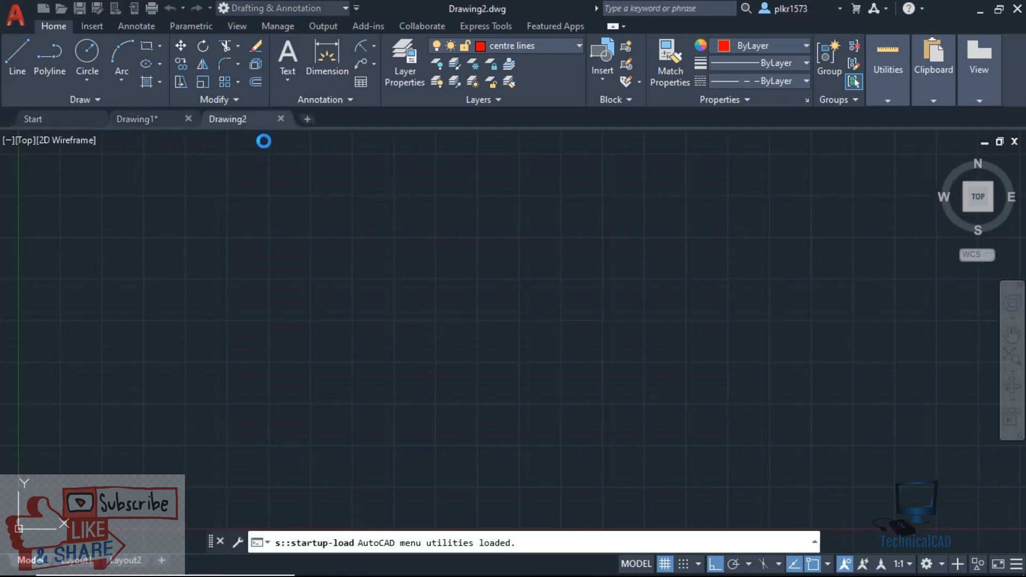
left_click(506, 48)
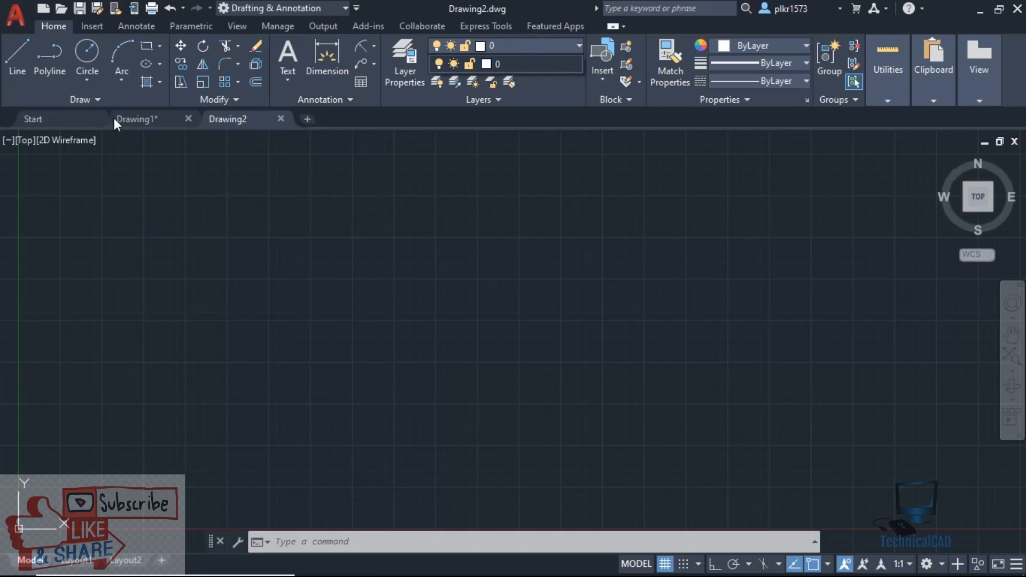
left_click(147, 121)
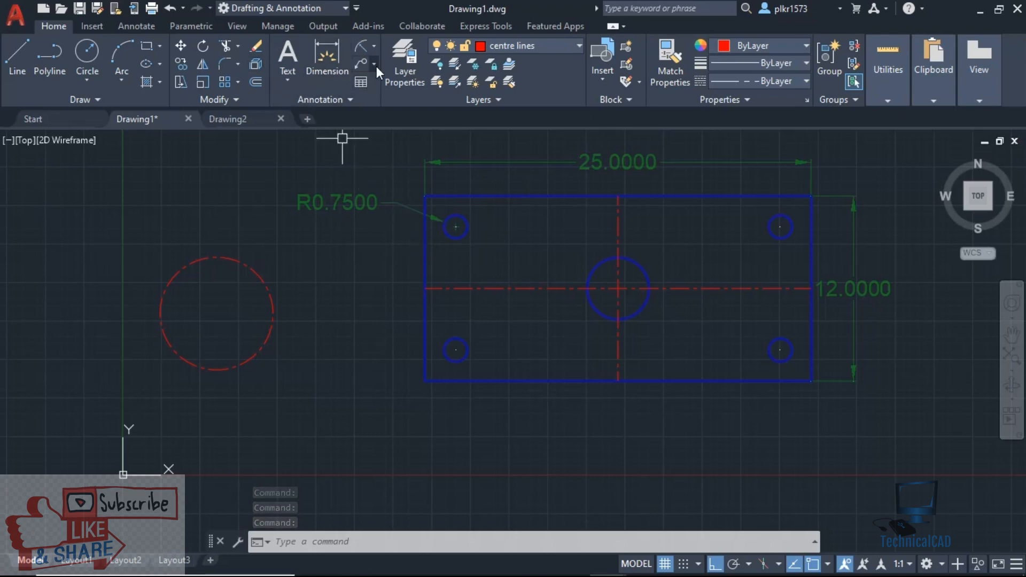
- Save the layer setup of Drawing1 as a new layer state named "dwg 1 layers"
left_click(409, 60)
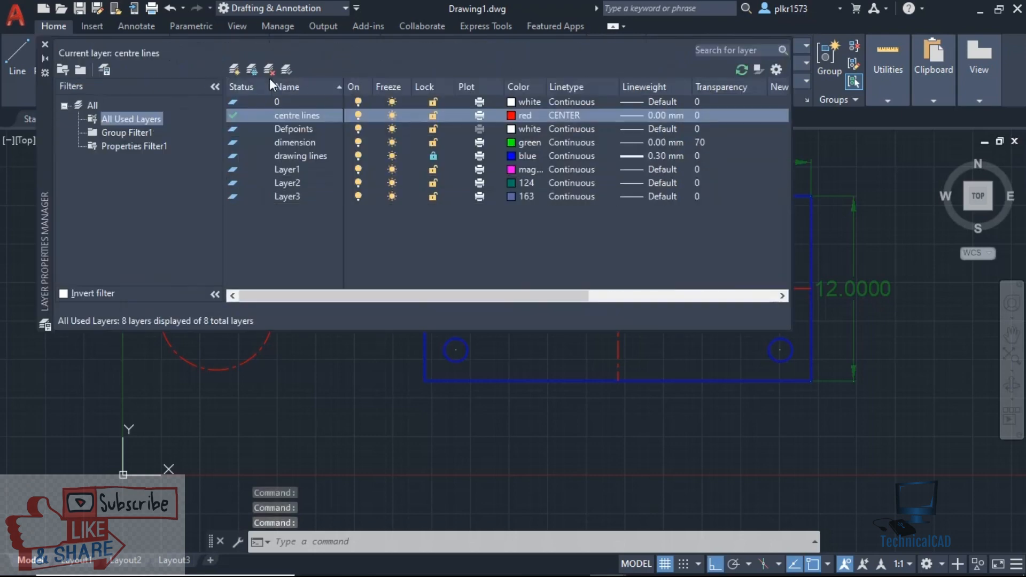
left_click(105, 69)
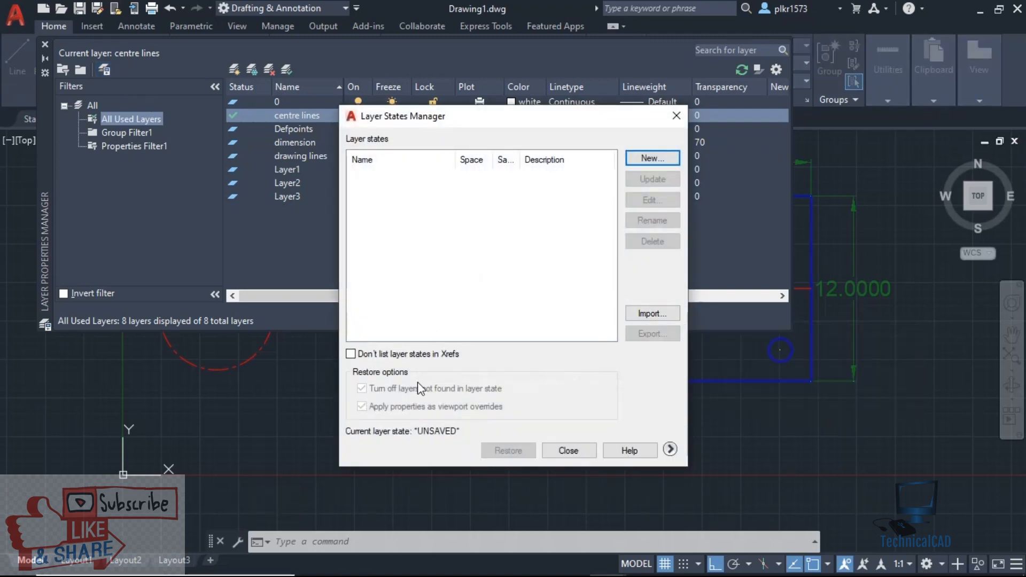
left_click(641, 156)
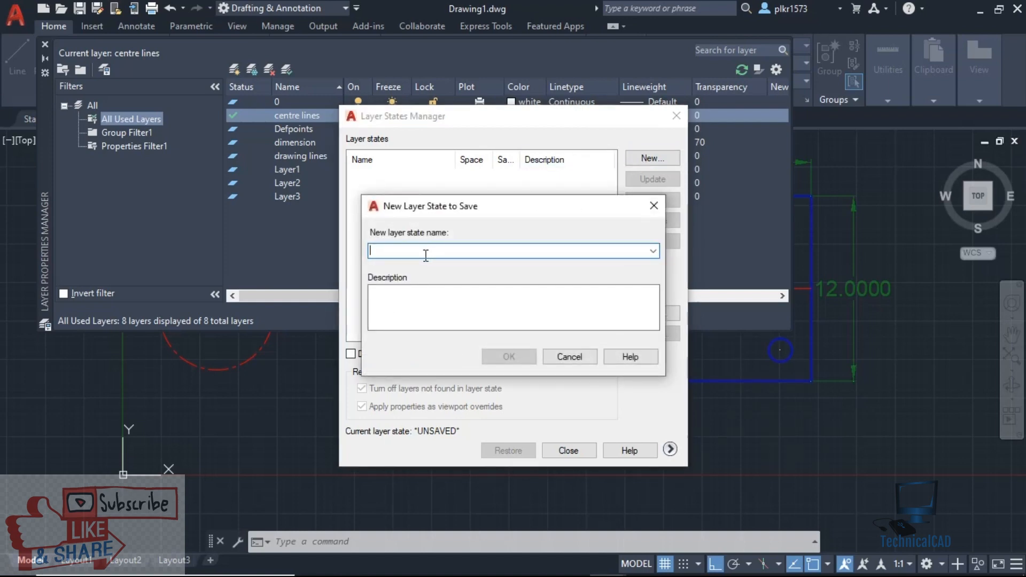
type("dwg 1 layers")
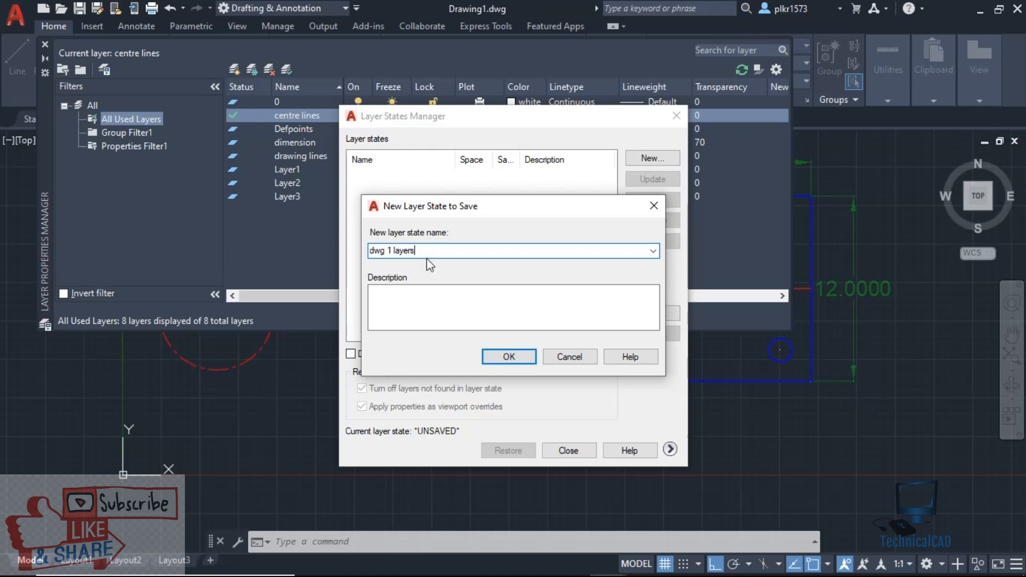
left_click(452, 297)
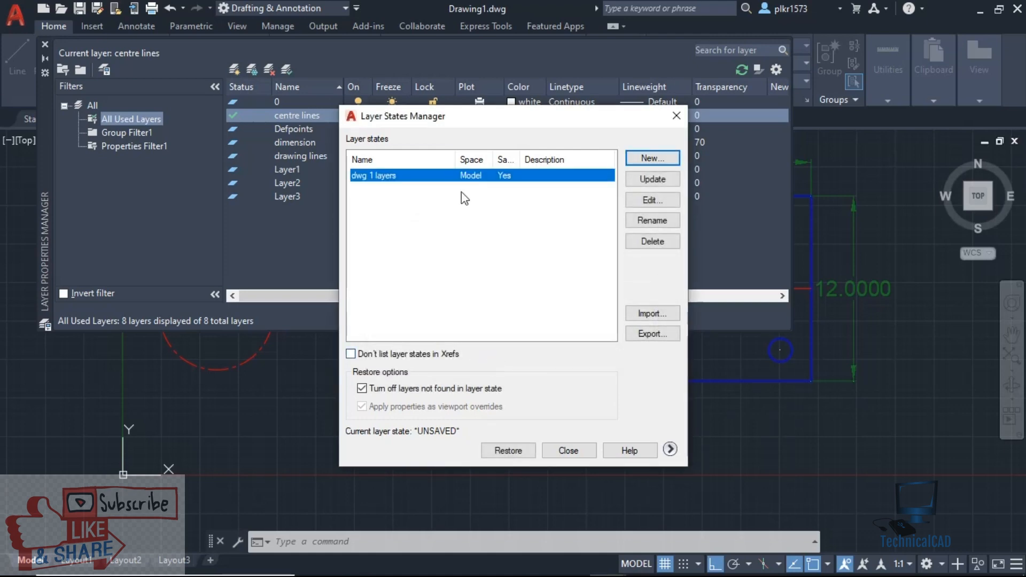
- Export the layer state to the Desktop as "dwg 1 layers.las" and close the layer states and layer managers
left_click(652, 335)
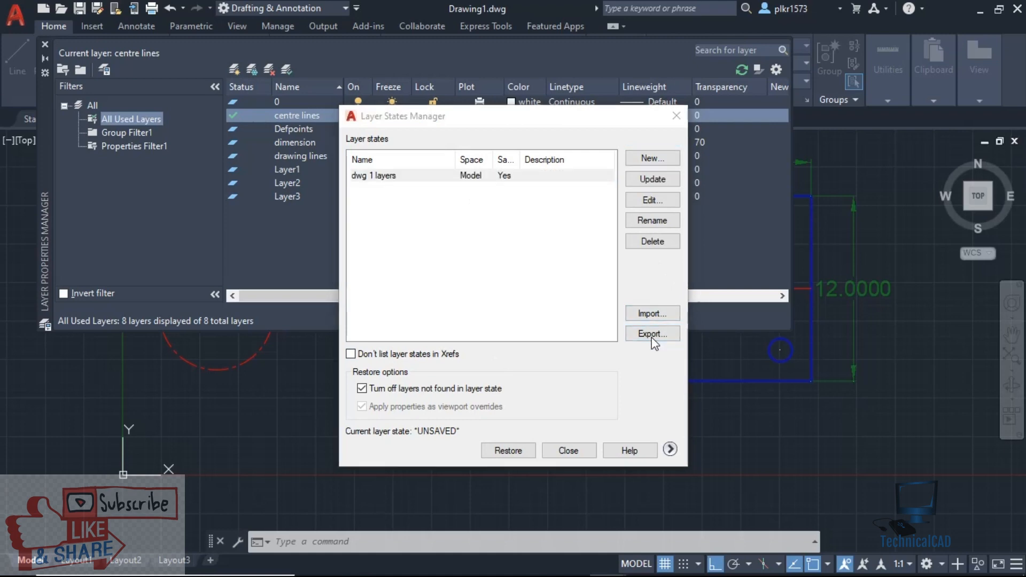
left_click(314, 271)
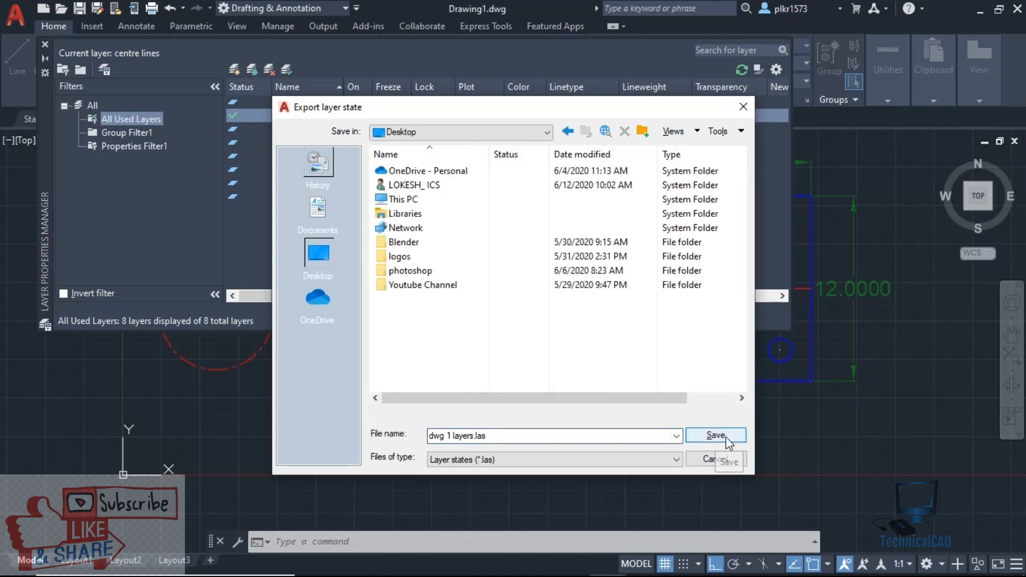
left_click(511, 465)
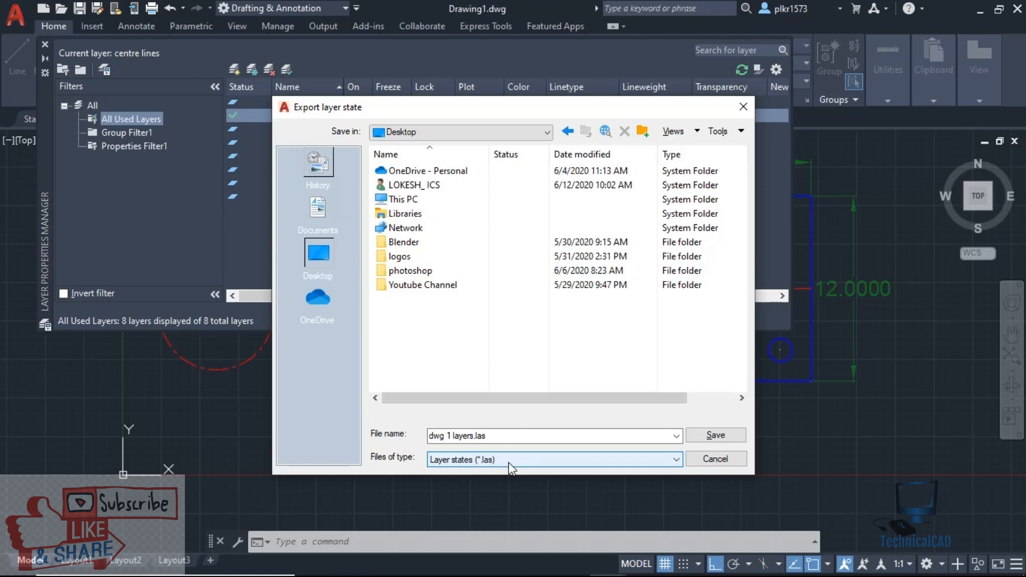
left_click(718, 435)
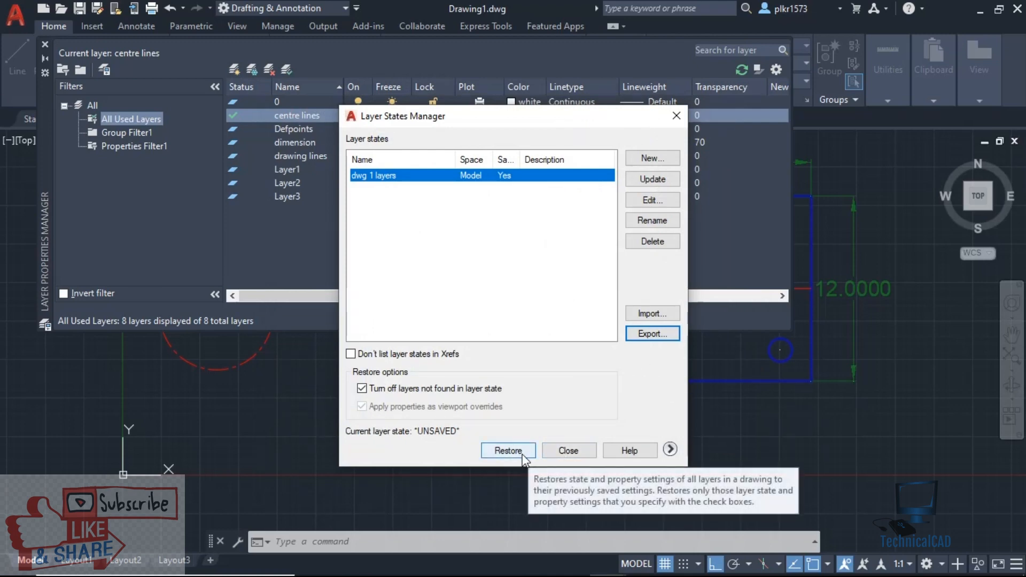
left_click(569, 451)
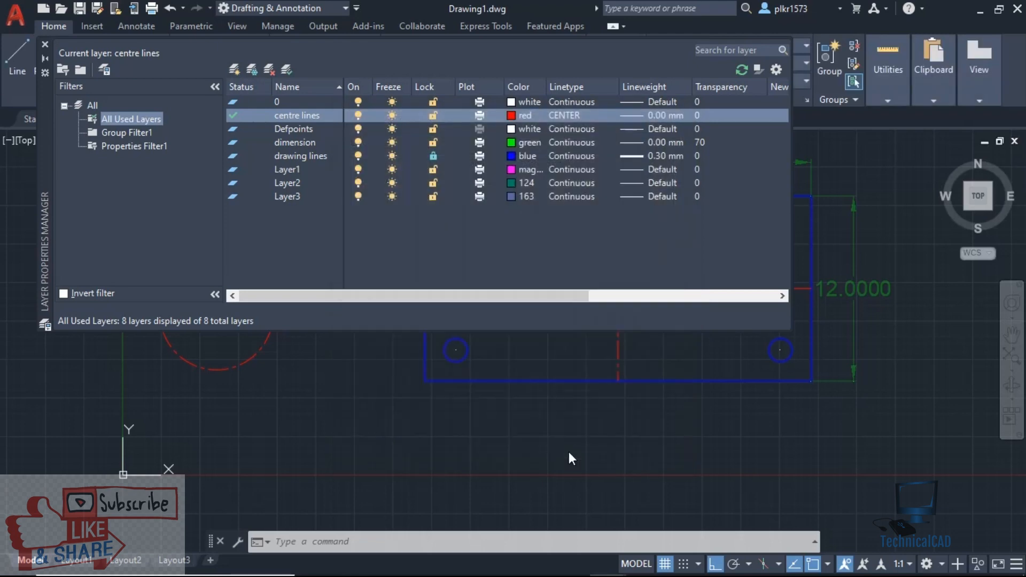
left_click(44, 44)
- Switch to Drawing2, import the "dwg 1 layers" layer state file from the Desktop and restore its layers
left_click(233, 117)
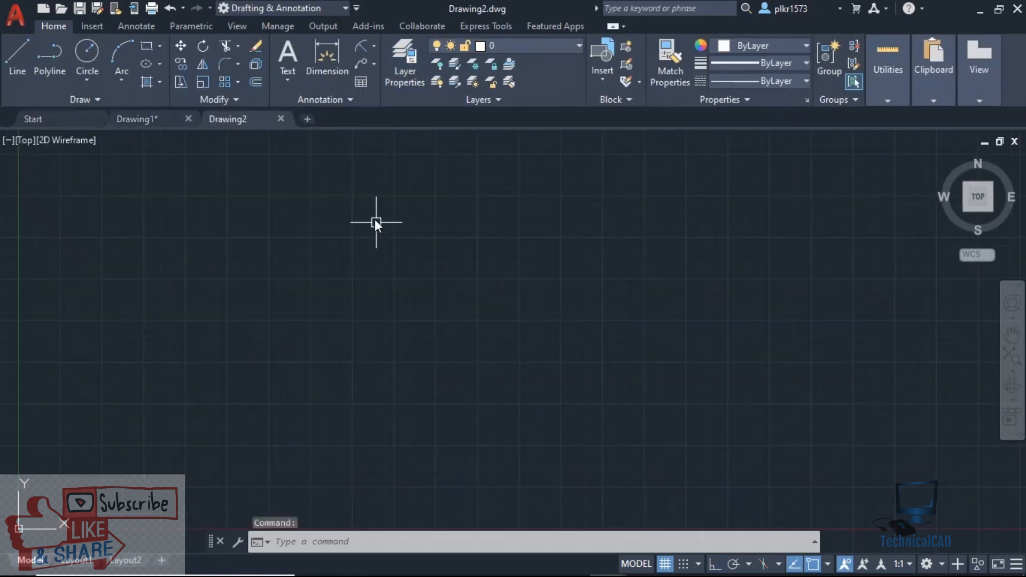
left_click(404, 67)
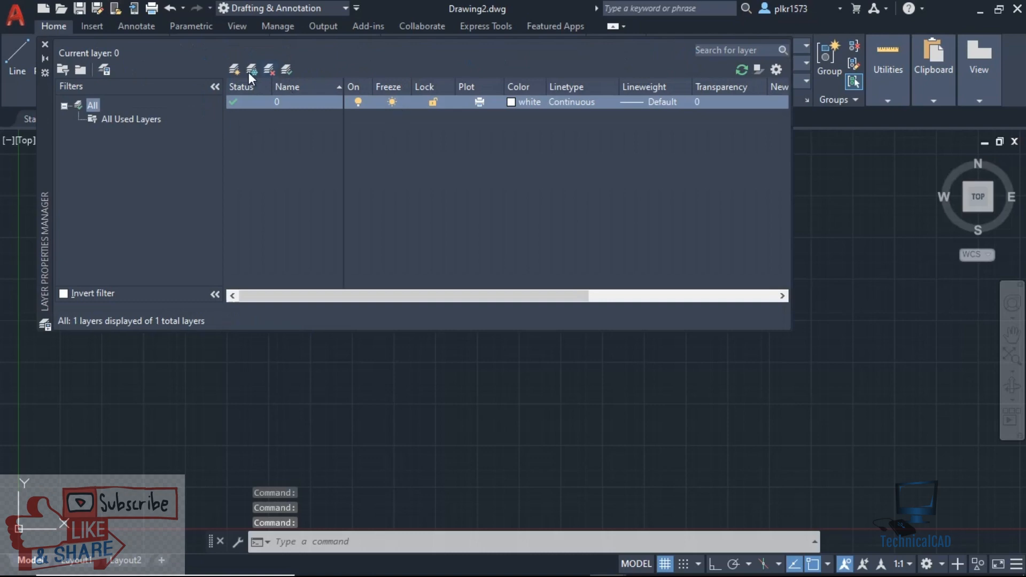
left_click(104, 70)
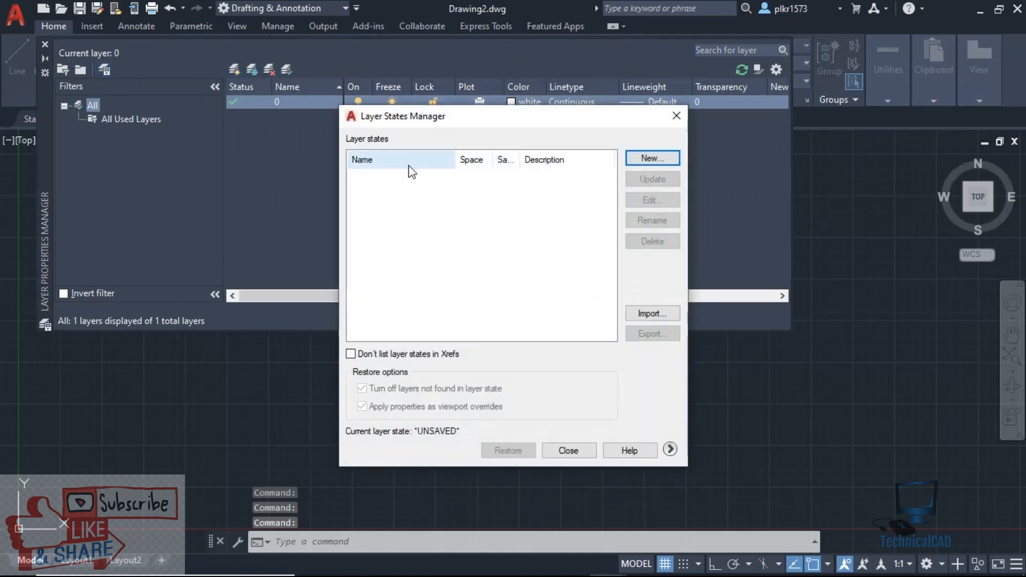
left_click(649, 314)
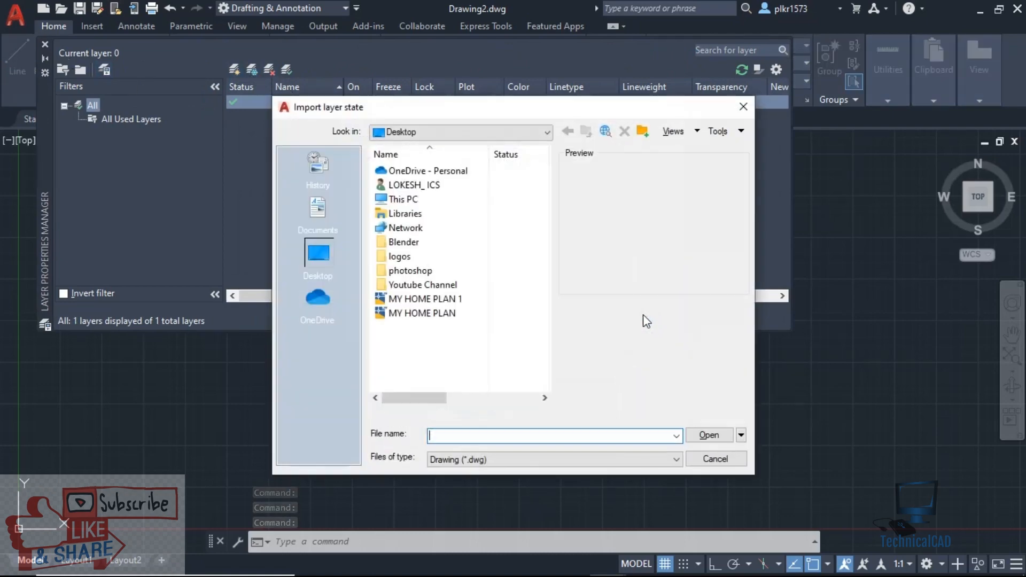
left_click(553, 466)
left_click(501, 500)
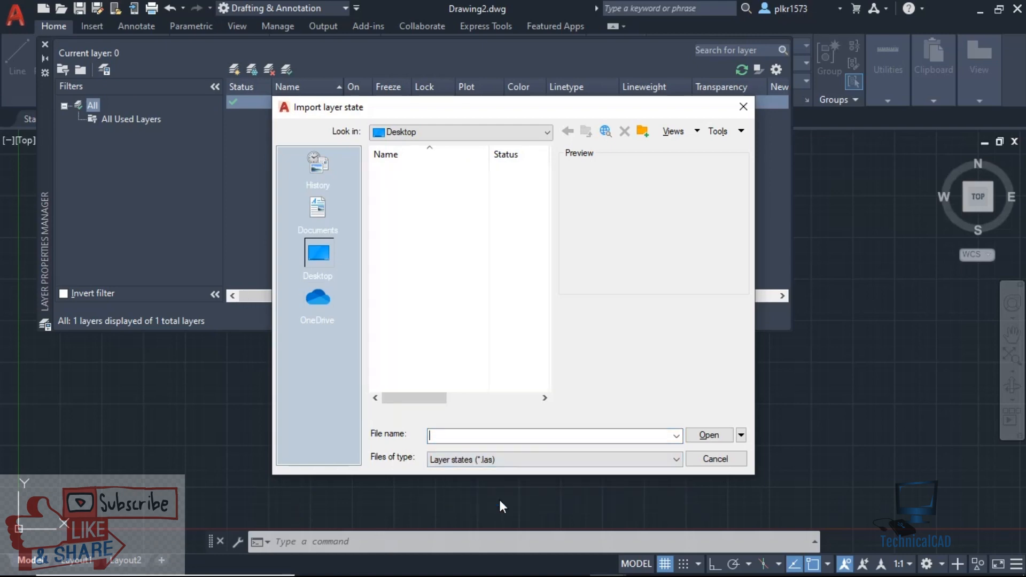
left_click(409, 301)
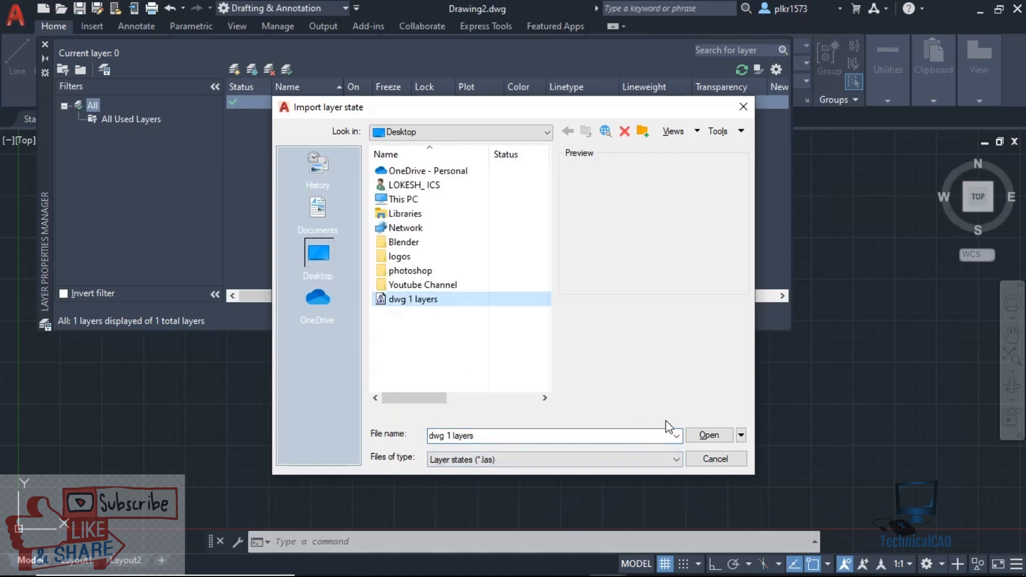
left_click(710, 436)
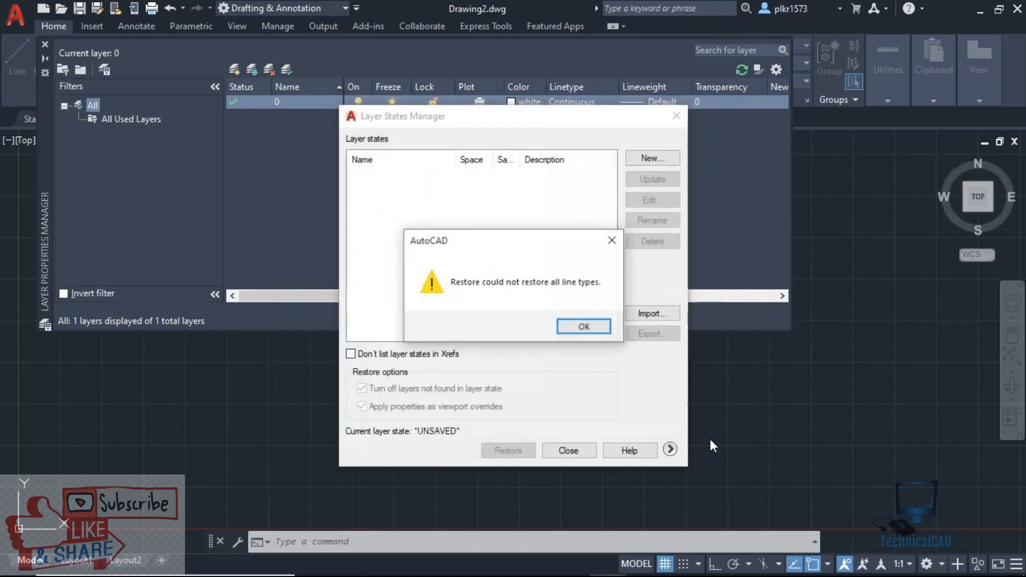
left_click(575, 327)
left_click(516, 319)
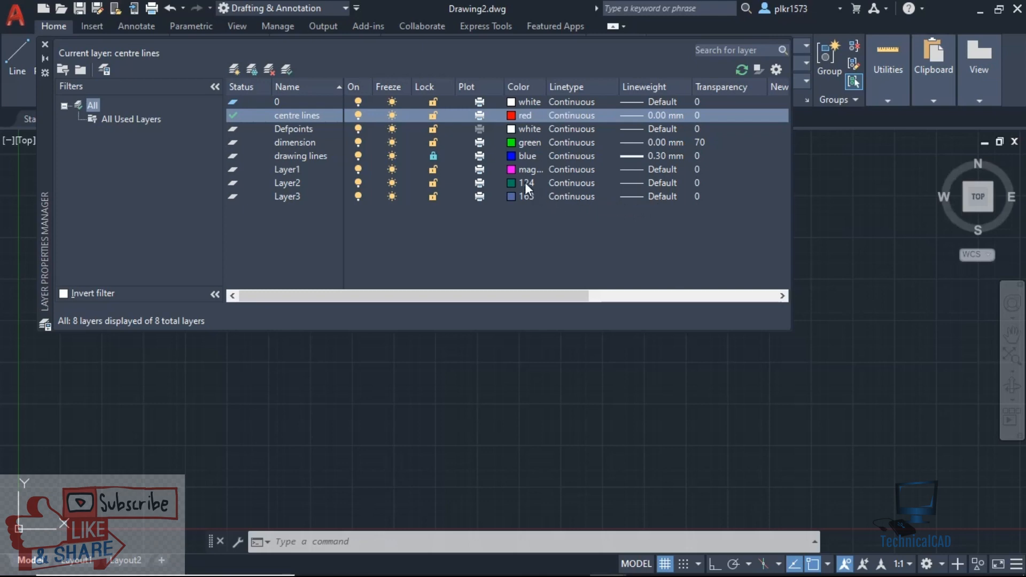
- Load the CENTER linetype and assign it to the centre lines layer, close the layer manager and return to Drawing1
left_click(562, 115)
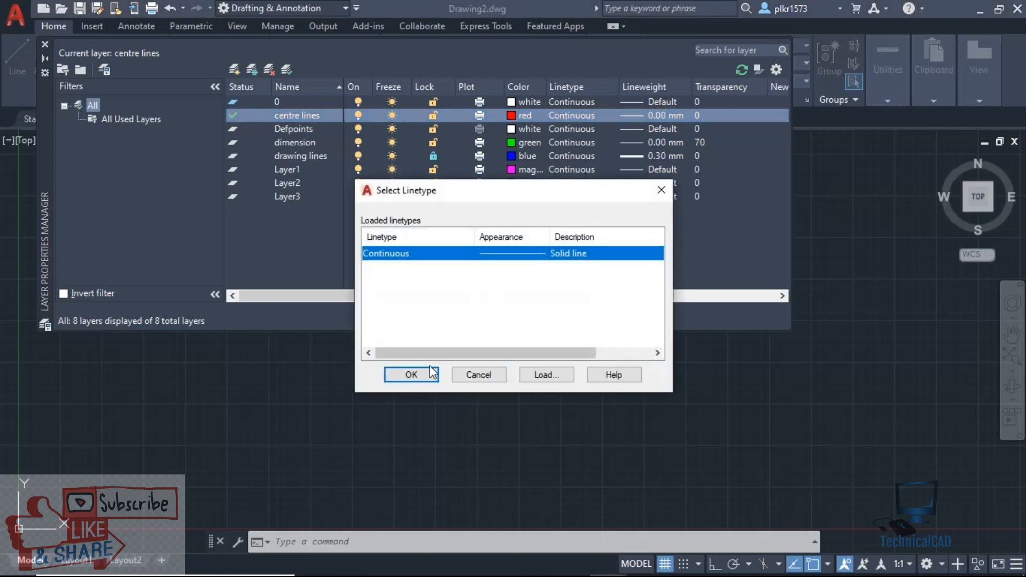
left_click(545, 375)
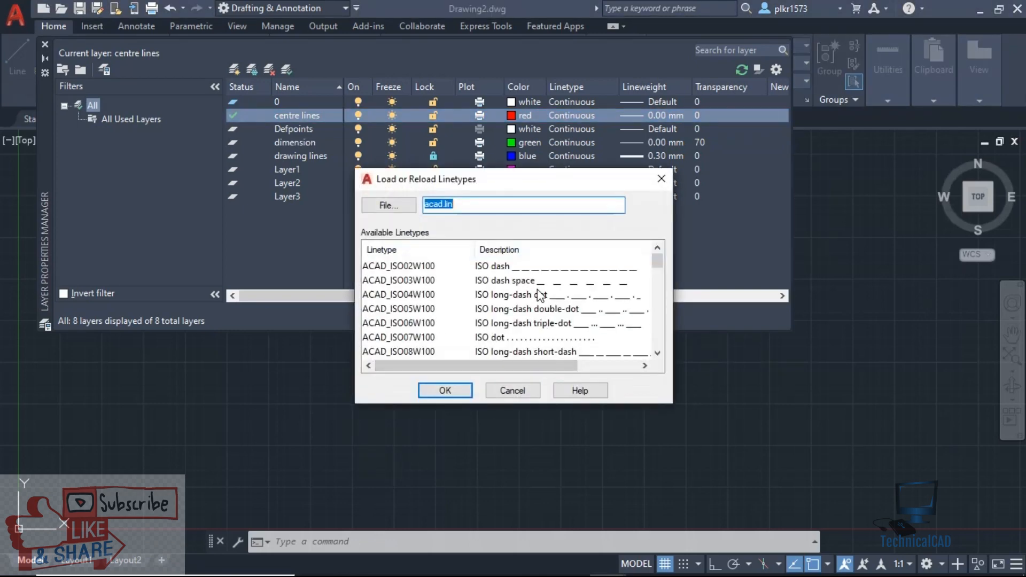
scroll(546, 314, "down", 4)
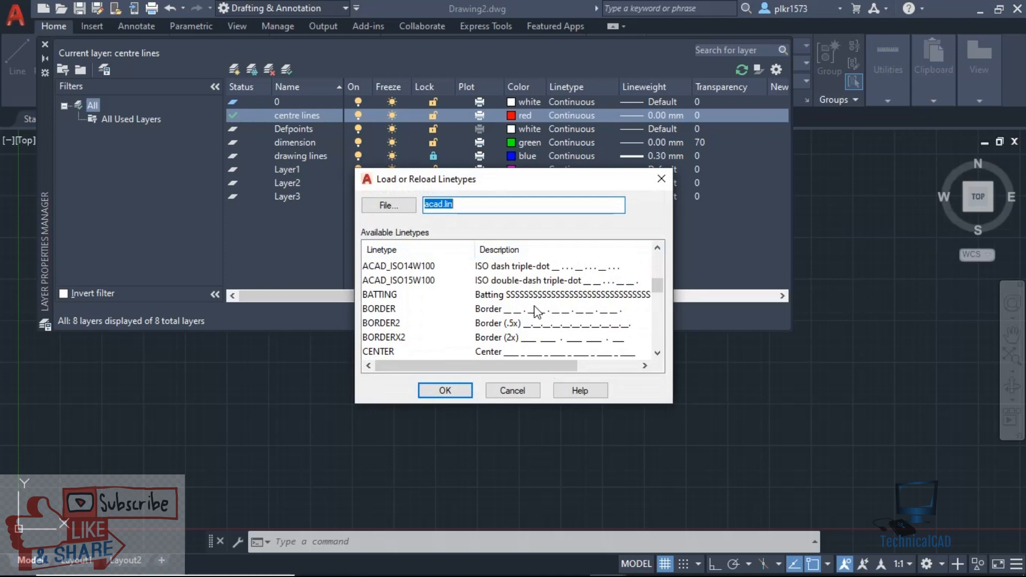
left_click(486, 351)
left_click(442, 390)
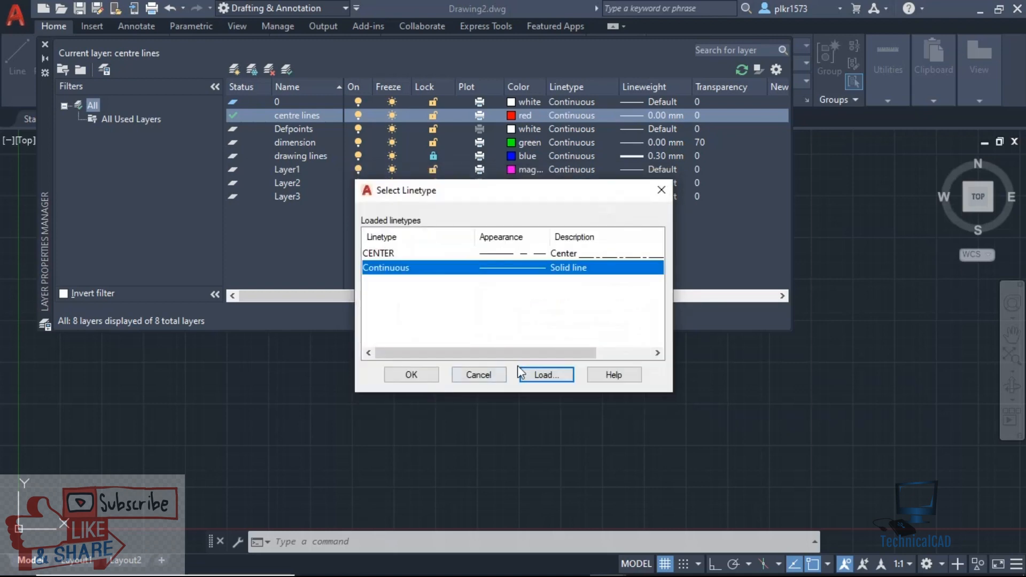
left_click(528, 254)
left_click(412, 376)
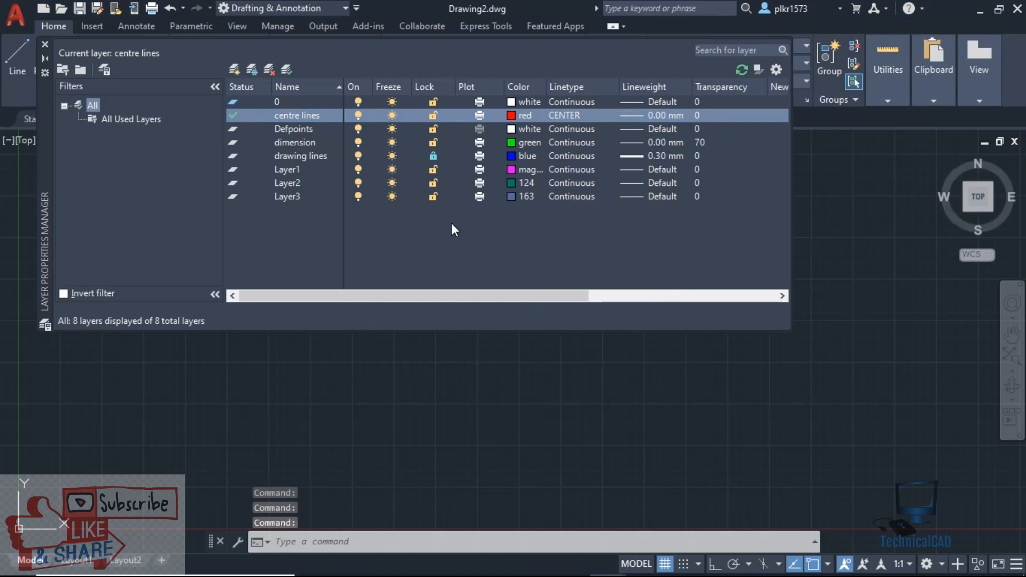
left_click(46, 44)
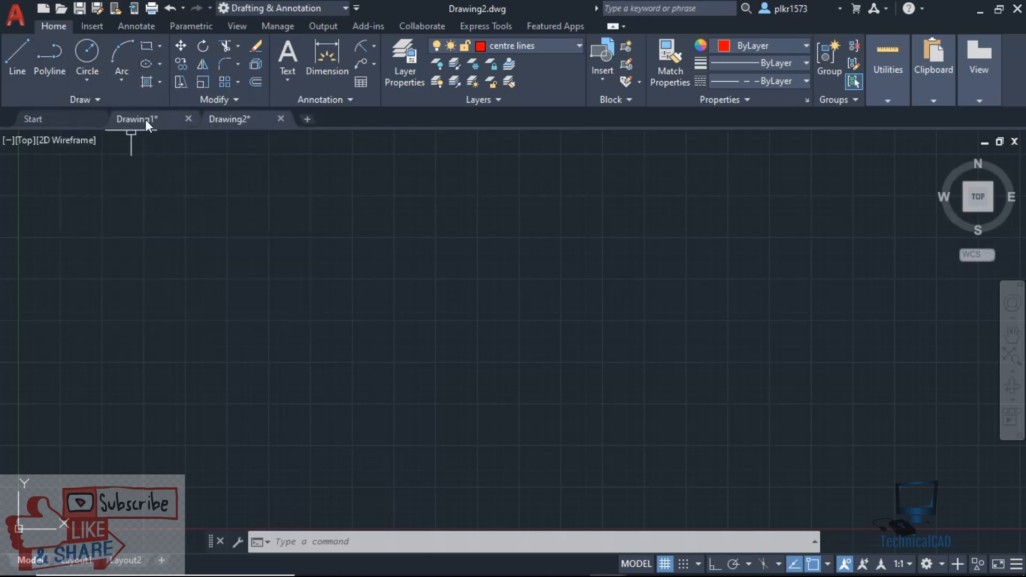
left_click(140, 120)
scroll(370, 294, "down", 2)
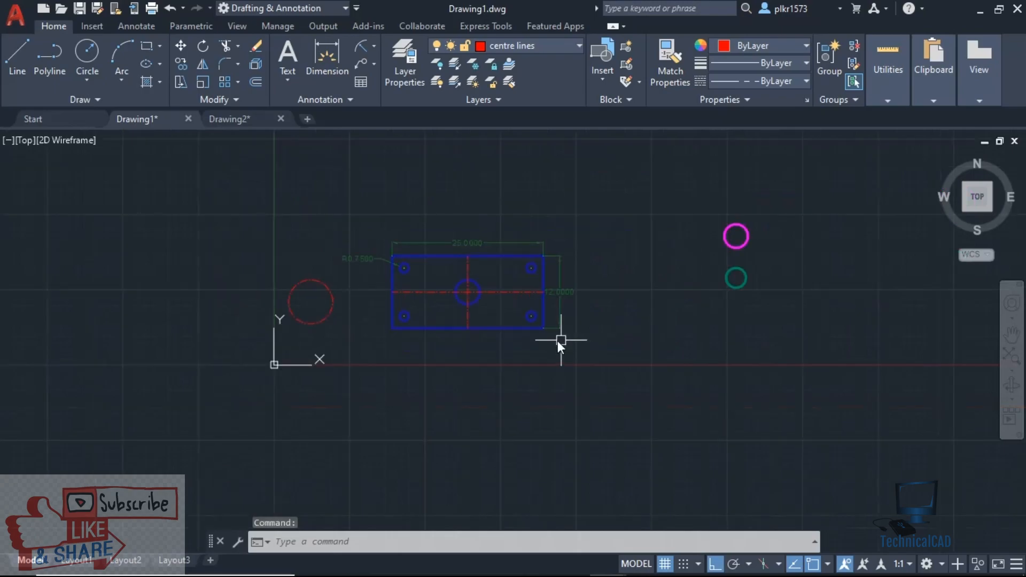